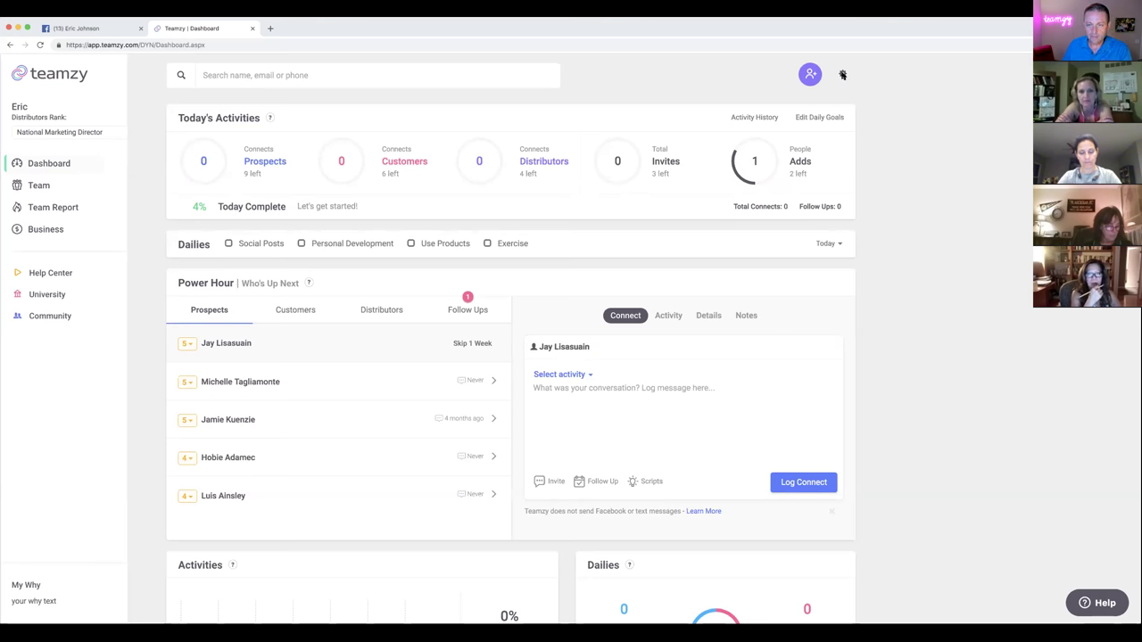
- Open the Setup Wizard and proceed through the welcome, Messenger tips and introduction pages to the income goal
{"action": "left_click", "coordinate": [842, 75]}
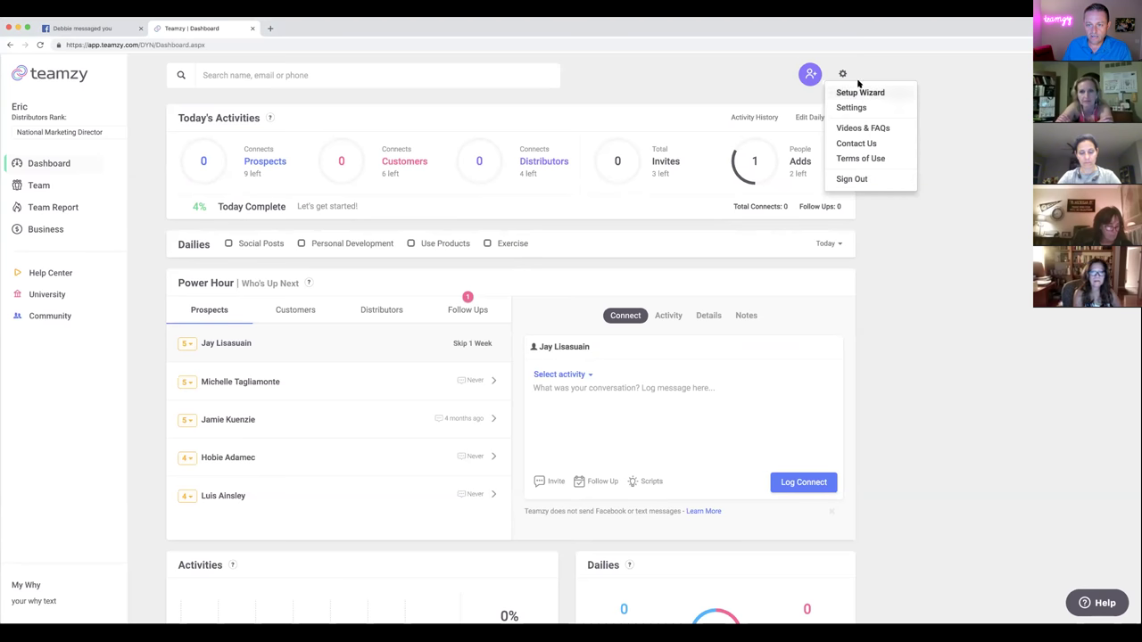
{"action": "left_click", "coordinate": [840, 93]}
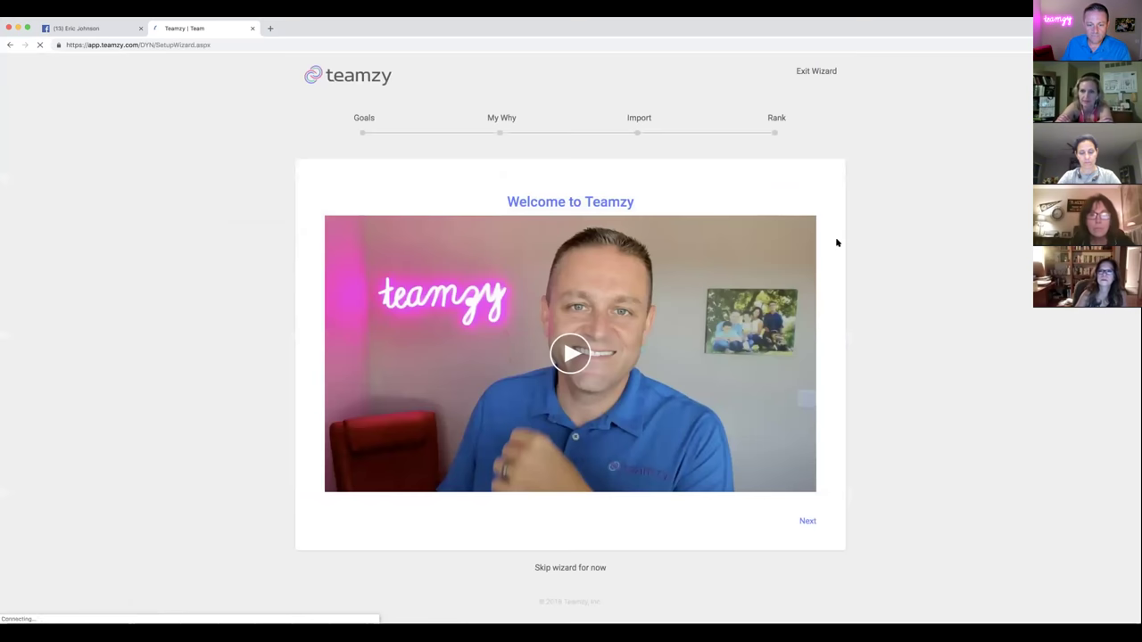
{"action": "scroll", "coordinate": [837, 243], "scroll_direction": "down", "scroll_amount": 1}
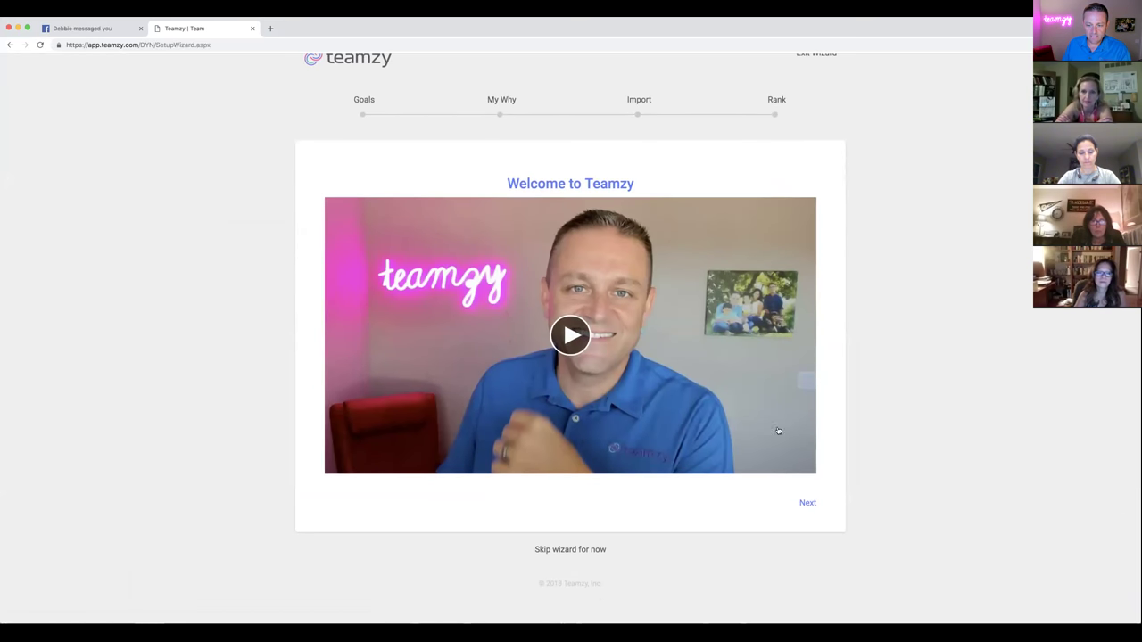
{"action": "left_click", "coordinate": [806, 503]}
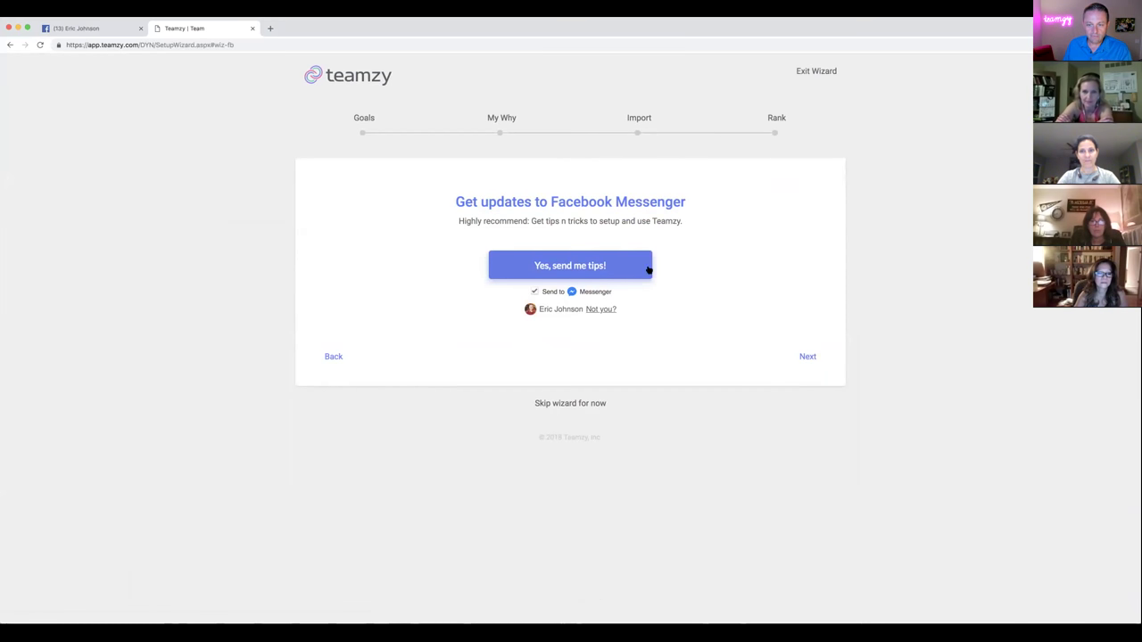
{"action": "left_click", "coordinate": [804, 358]}
{"action": "scroll", "coordinate": [755, 326], "scroll_direction": "down", "scroll_amount": 3}
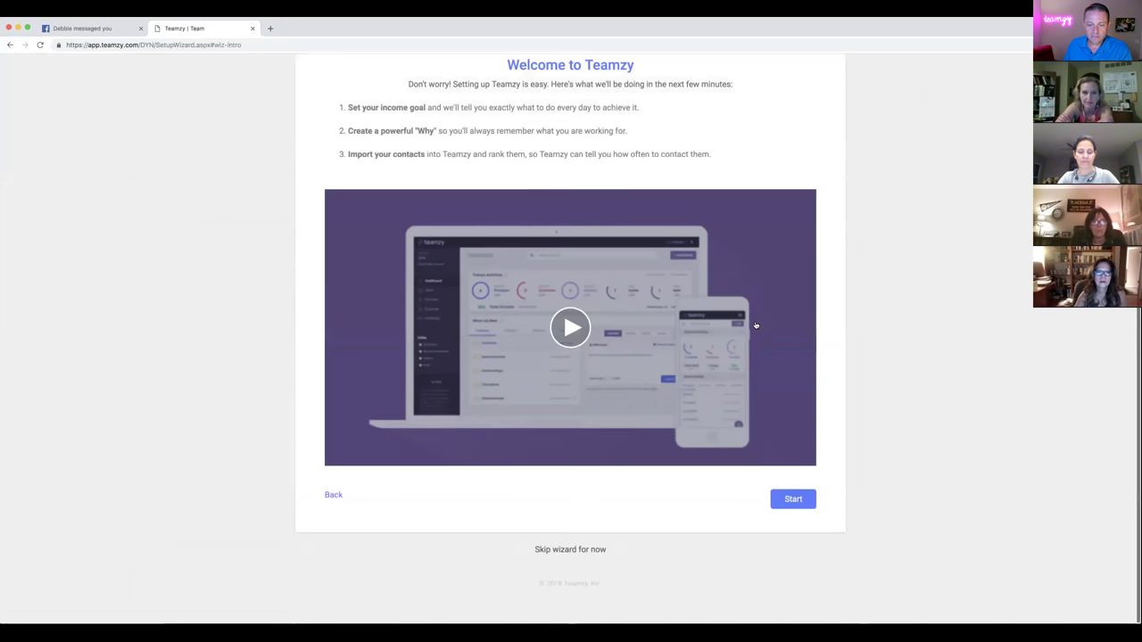
{"action": "left_click", "coordinate": [789, 500]}
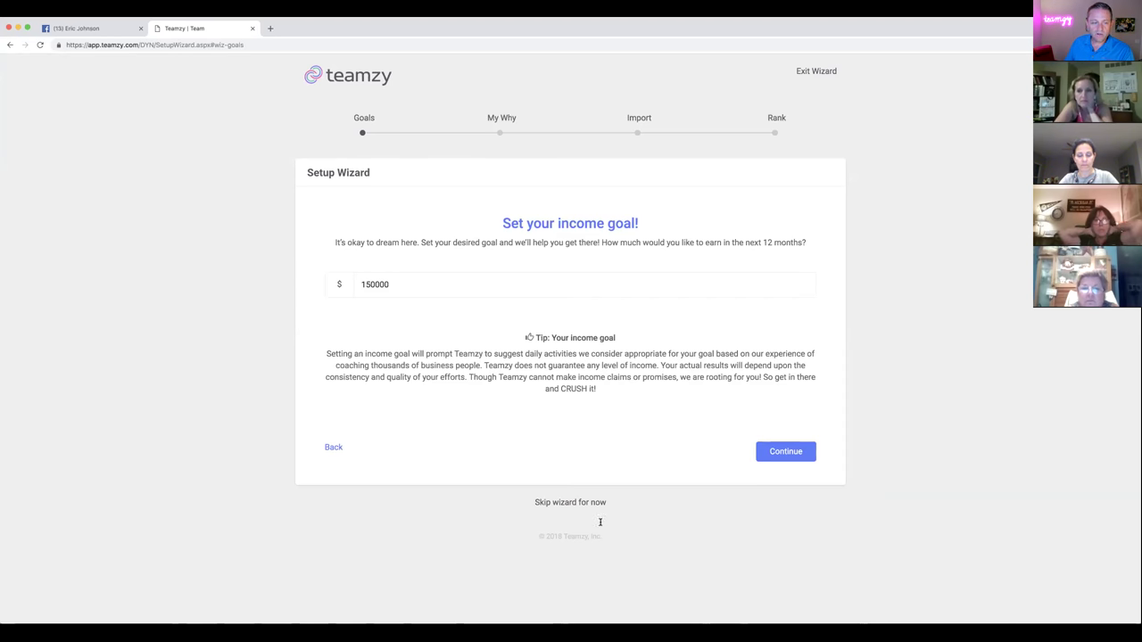
- Keep 150000 as the 12-month income goal and continue through the connects page to the daily goals breakdown
{"action": "left_click", "coordinate": [437, 289]}
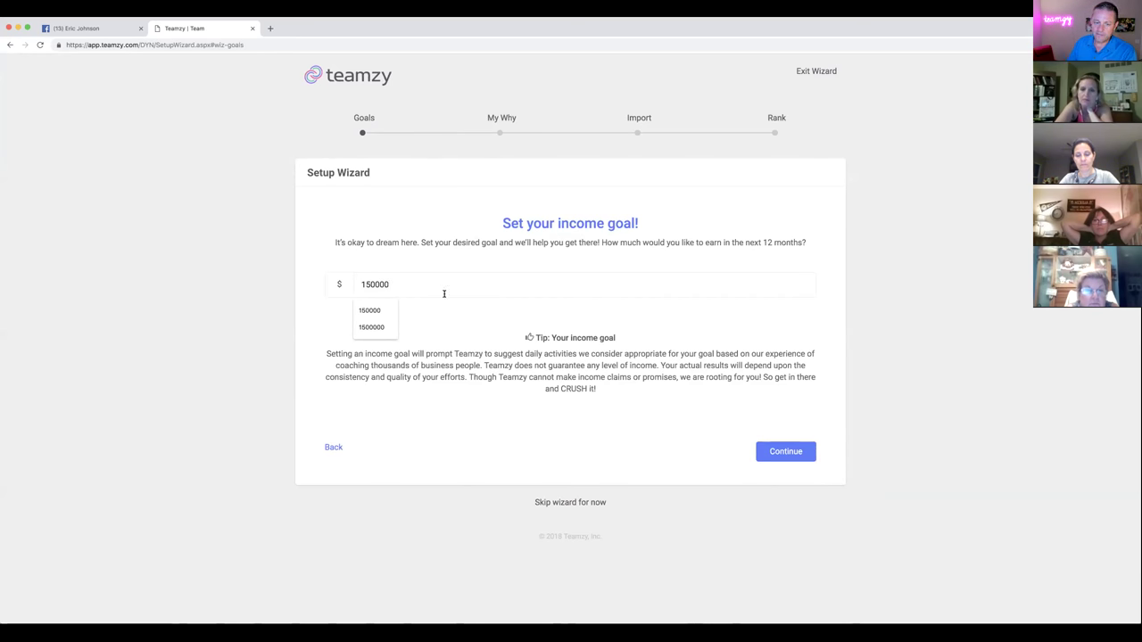
{"action": "left_click", "coordinate": [447, 322]}
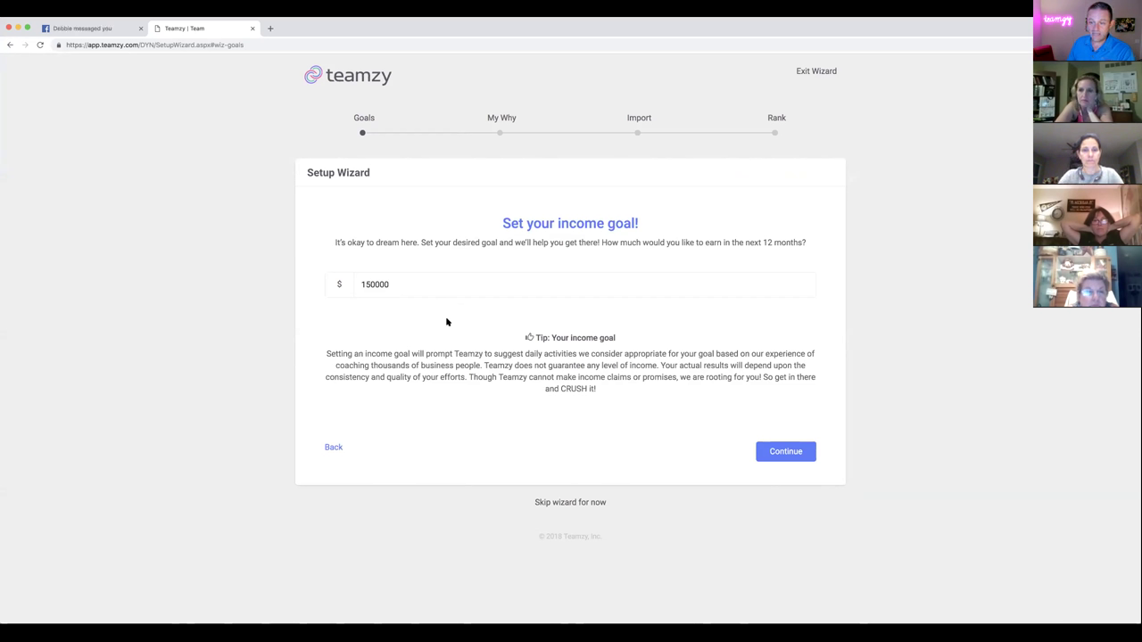
{"action": "left_click", "coordinate": [781, 453]}
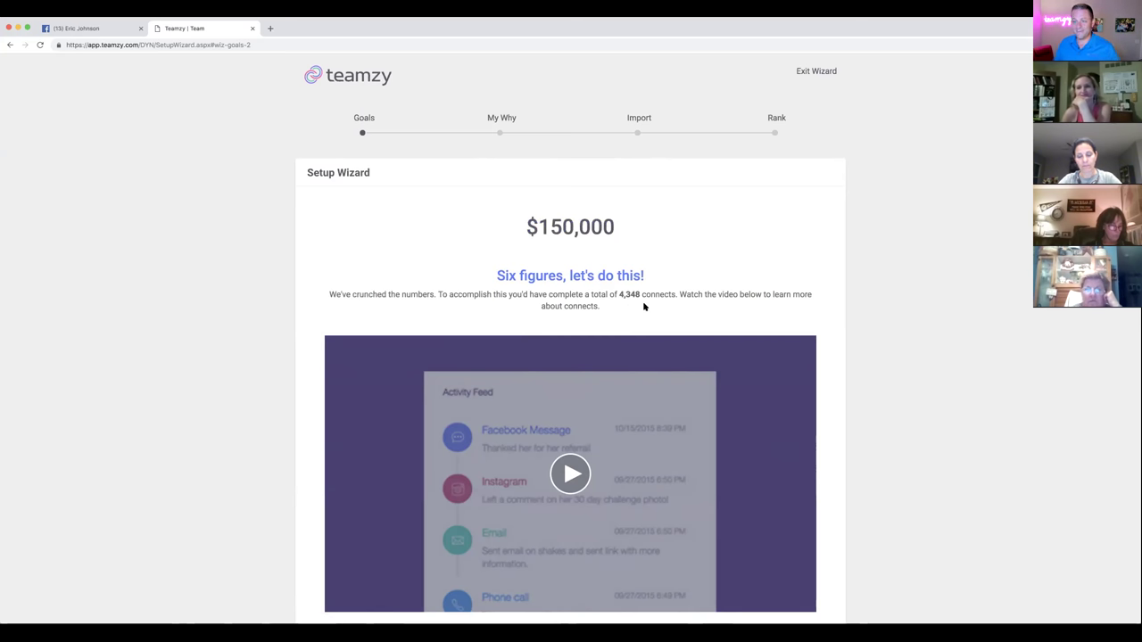
{"action": "scroll", "coordinate": [647, 368], "scroll_direction": "down", "scroll_amount": 3}
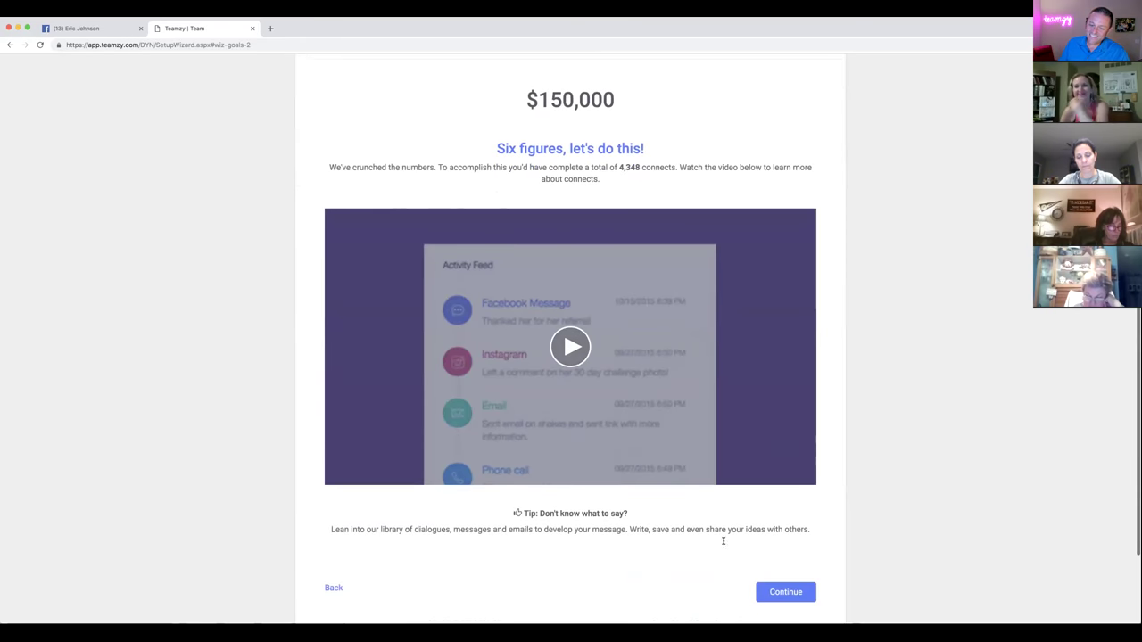
{"action": "left_click", "coordinate": [785, 595]}
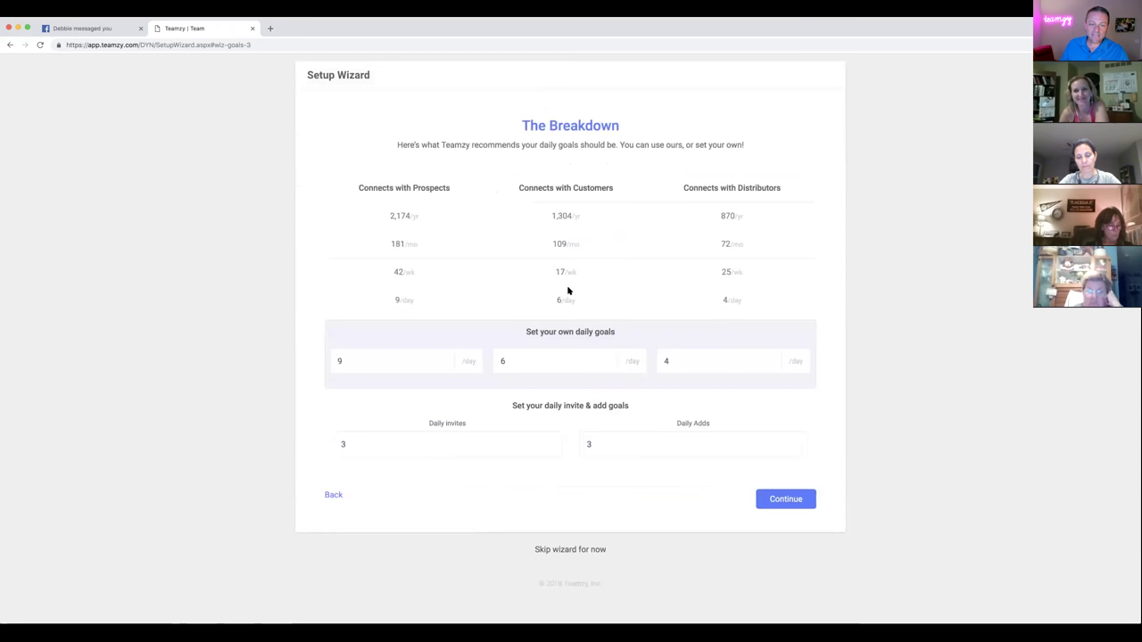
- Examine the recommended connects and the daily goal fields for prospects, customers and distributors
{"action": "scroll", "coordinate": [569, 292], "scroll_direction": "up", "scroll_amount": 1}
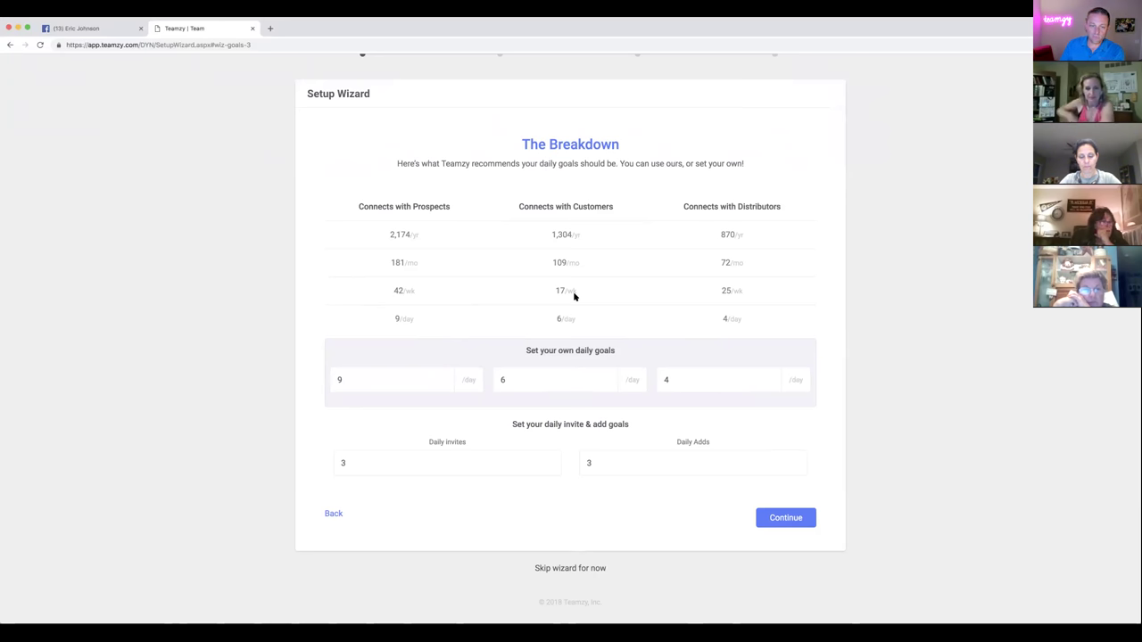
{"action": "scroll", "coordinate": [574, 296], "scroll_direction": "down", "scroll_amount": 1}
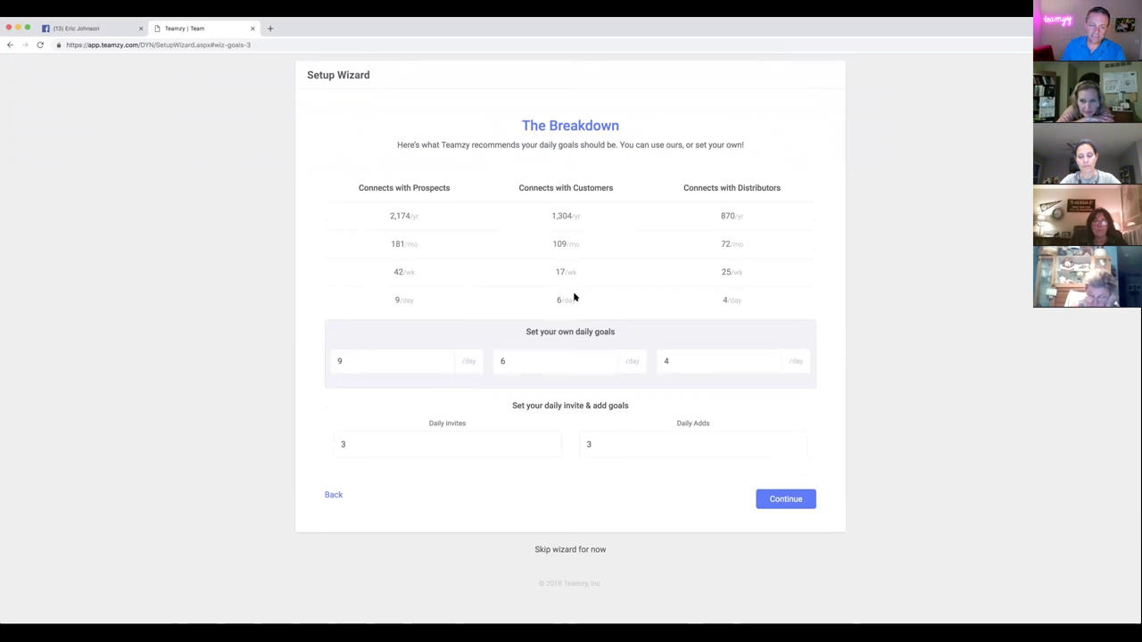
{"action": "left_click", "coordinate": [374, 360]}
{"action": "left_click", "coordinate": [573, 362]}
{"action": "left_click", "coordinate": [712, 362]}
{"action": "left_click", "coordinate": [802, 419]}
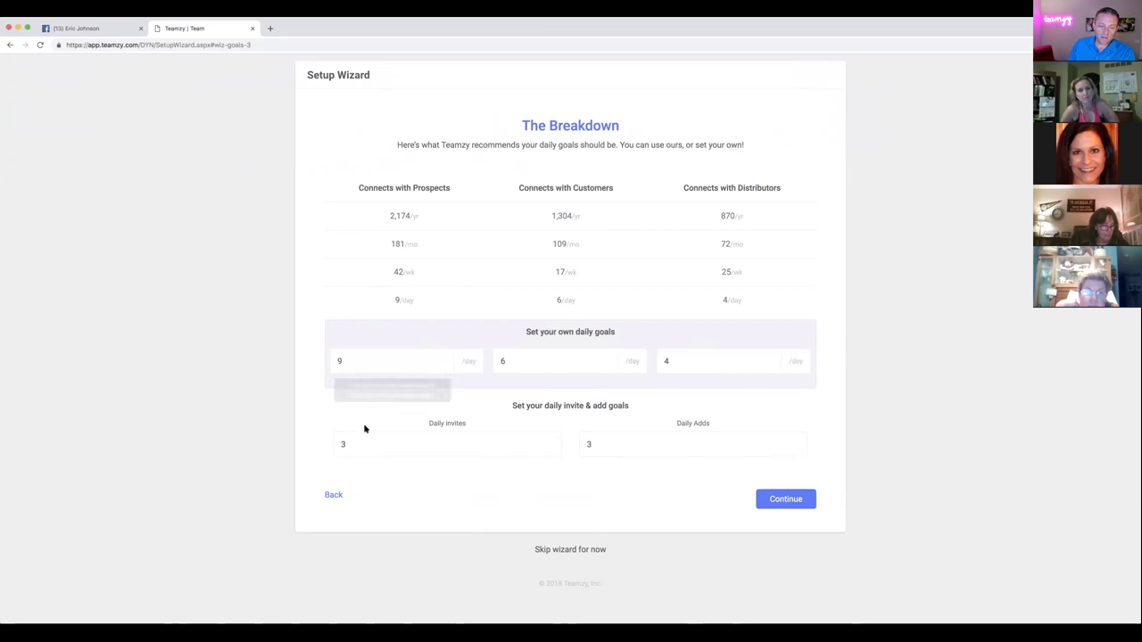
{"action": "left_click", "coordinate": [665, 360]}
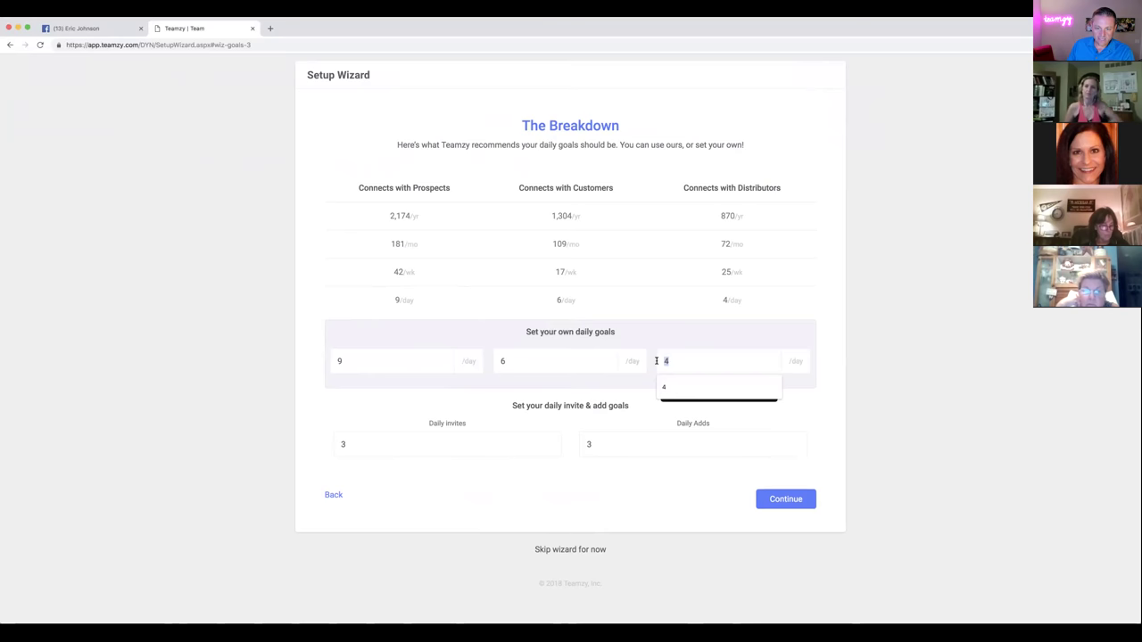
{"action": "left_click", "coordinate": [484, 309]}
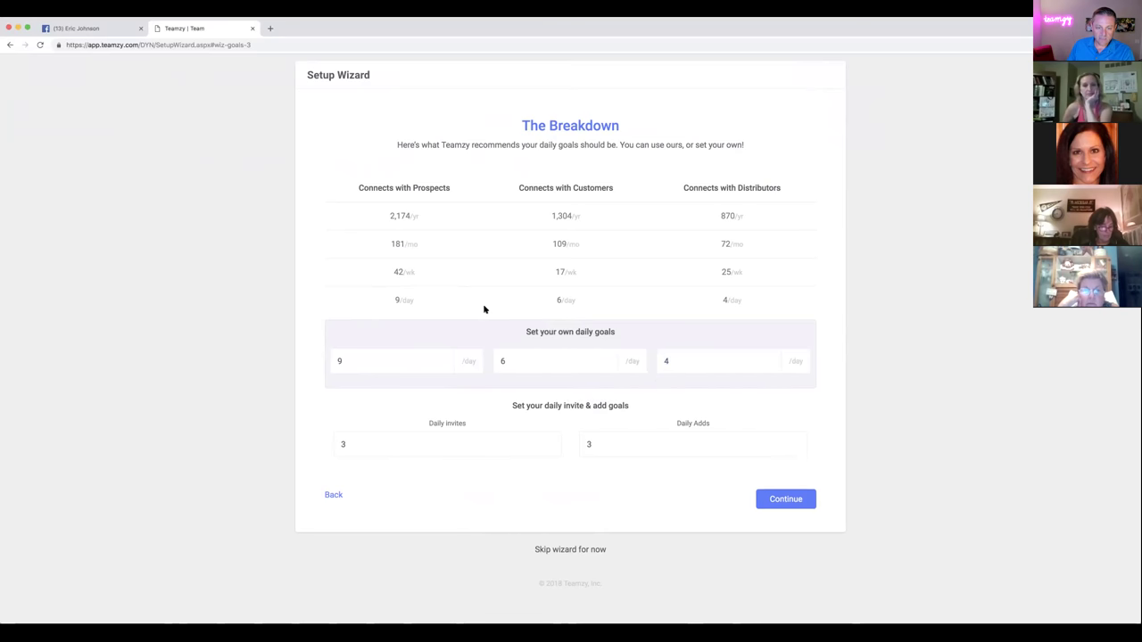
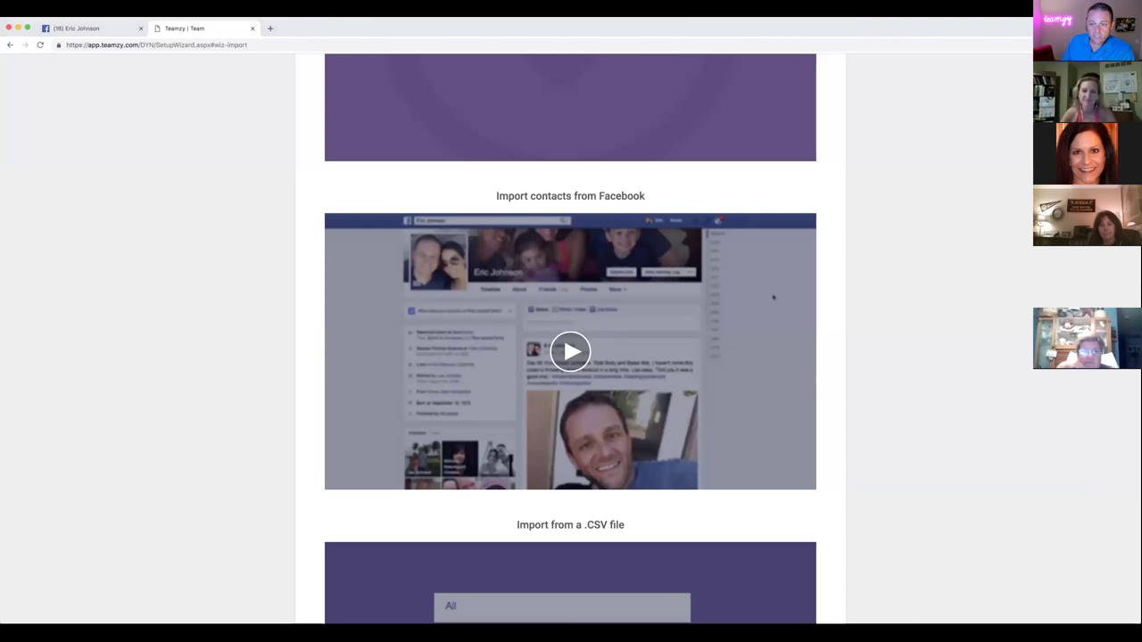
- Look over the Juice Plus+, Facebook and CSV contact import videos, and skip the rest of the setup wizard
{"action": "scroll", "coordinate": [708, 170], "scroll_direction": "up", "scroll_amount": 5}
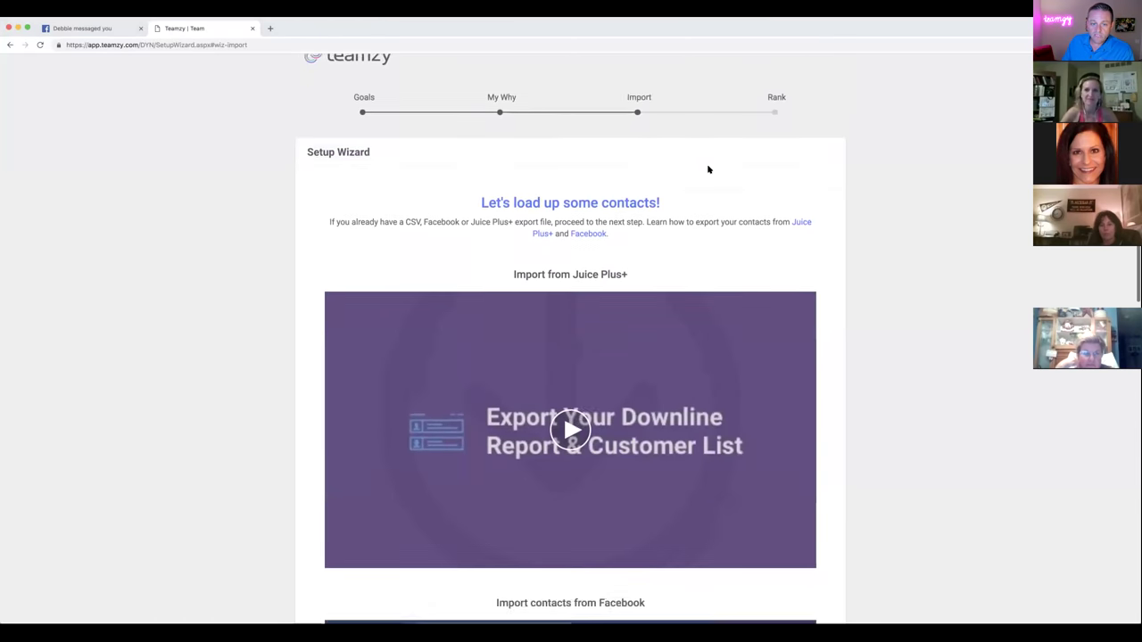
{"action": "scroll", "coordinate": [708, 169], "scroll_direction": "down", "scroll_amount": 1}
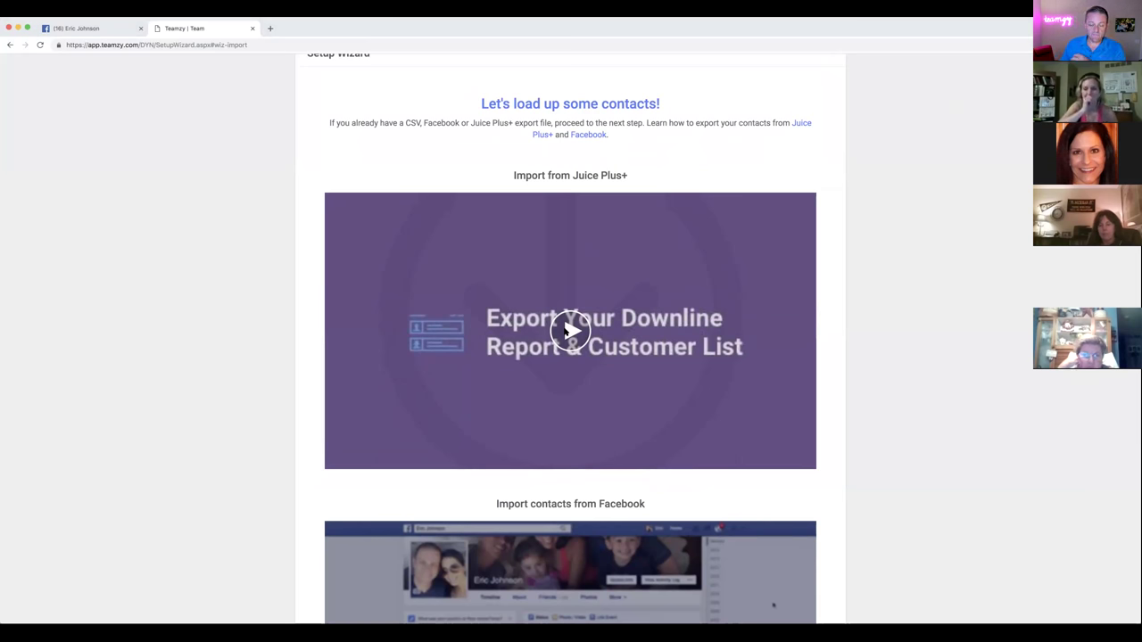
{"action": "scroll", "coordinate": [565, 332], "scroll_direction": "down", "scroll_amount": 5}
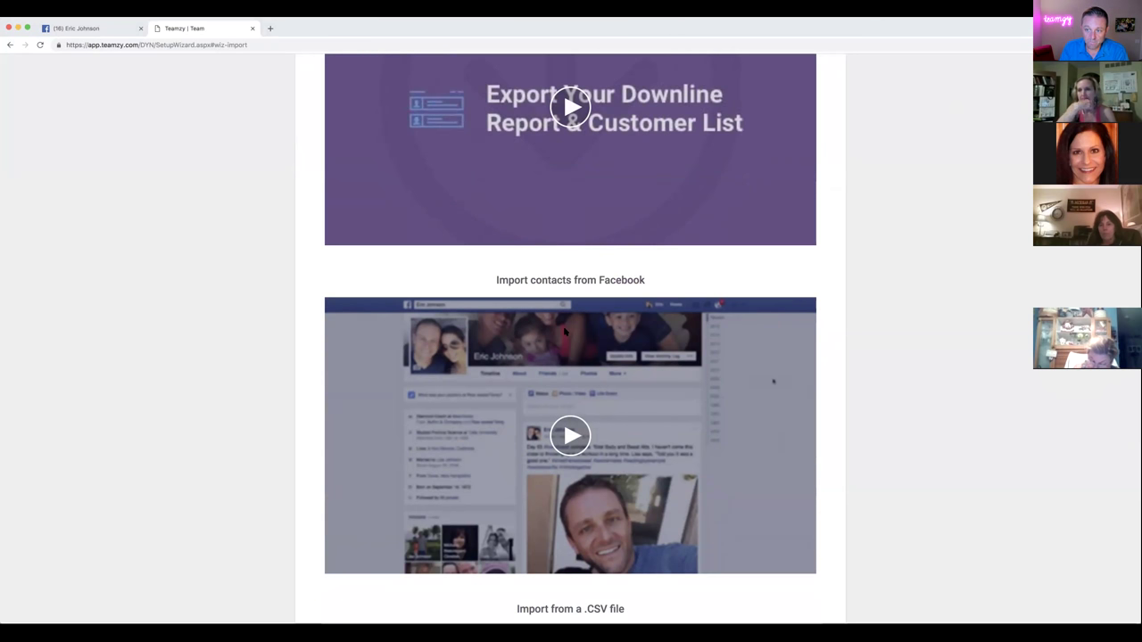
{"action": "scroll", "coordinate": [564, 331], "scroll_direction": "down", "scroll_amount": 5}
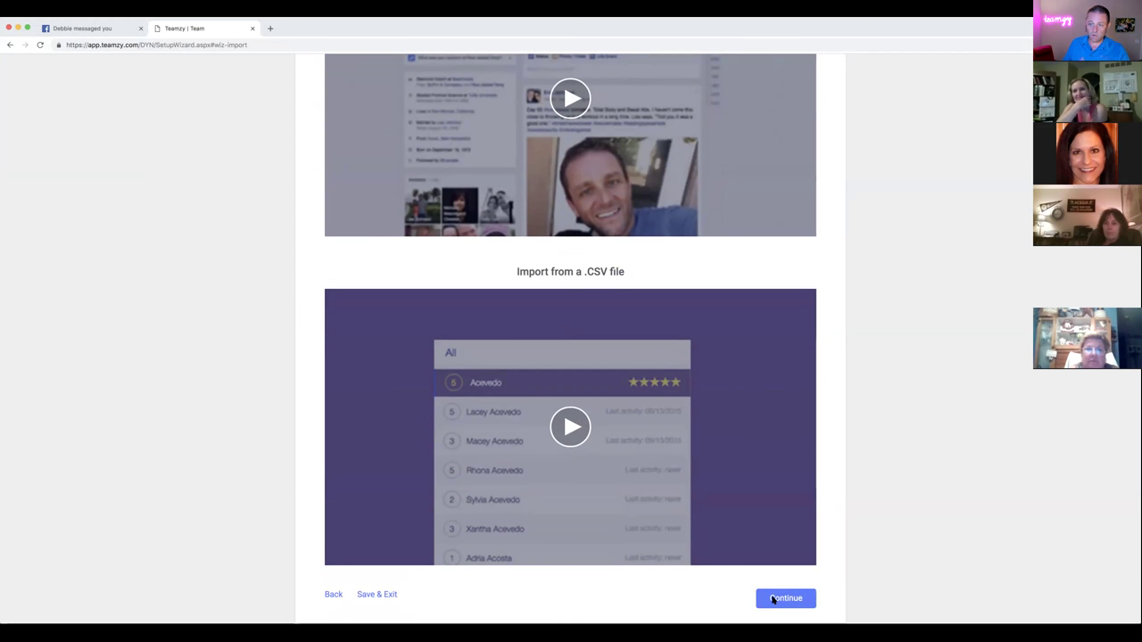
{"action": "scroll", "coordinate": [772, 599], "scroll_direction": "down", "scroll_amount": 3}
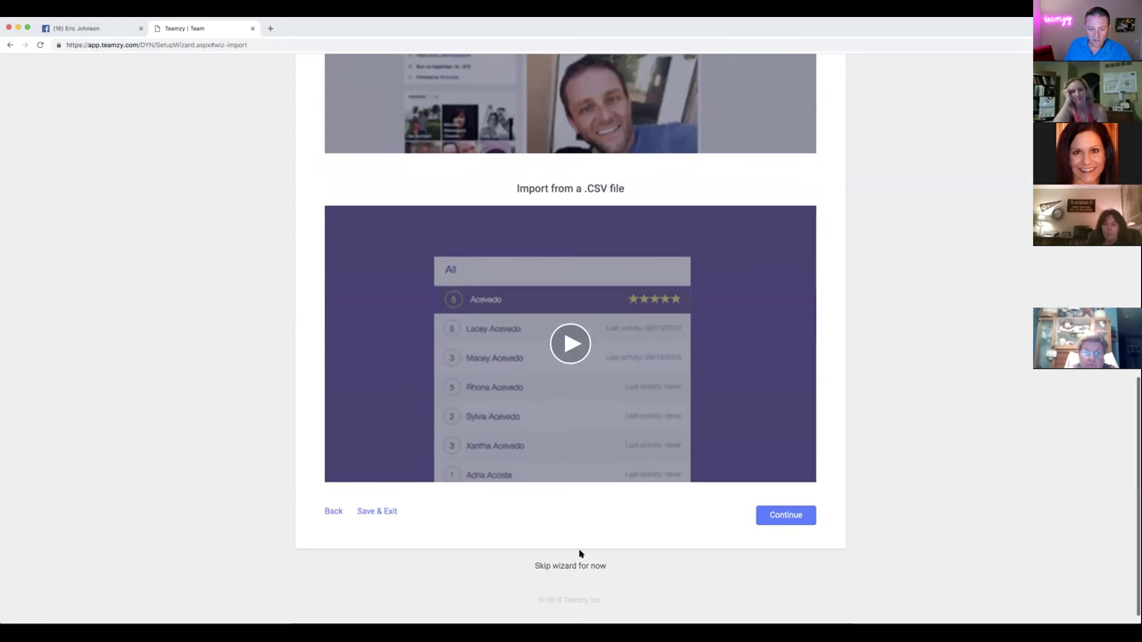
{"action": "left_click", "coordinate": [566, 568]}
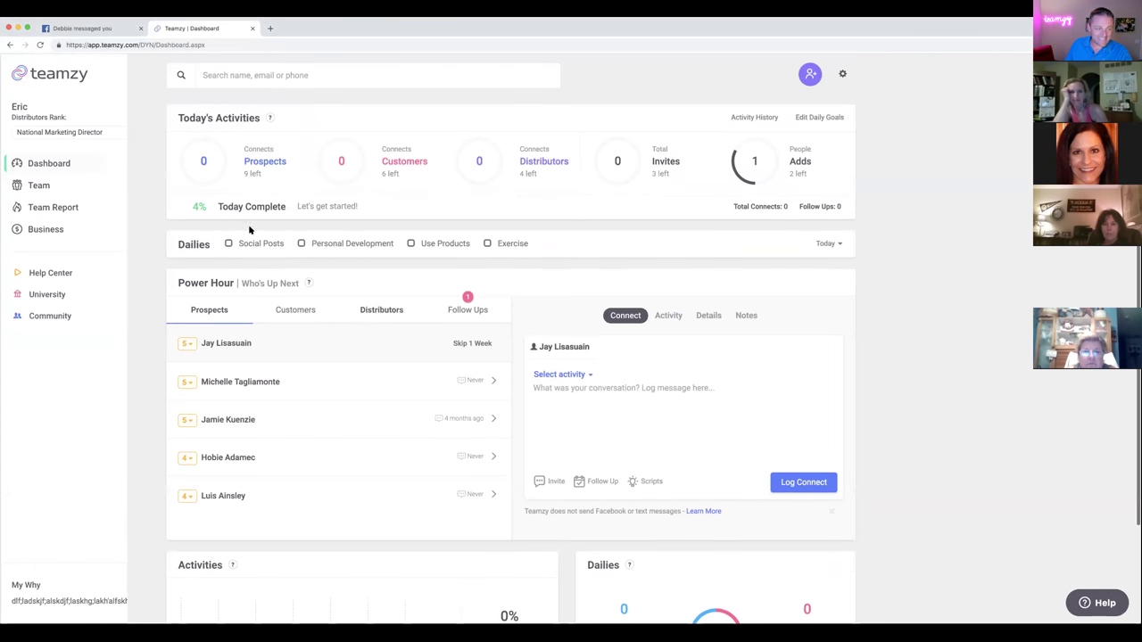
- Open the Team page and look through the full list of contacts
{"action": "left_click", "coordinate": [22, 185]}
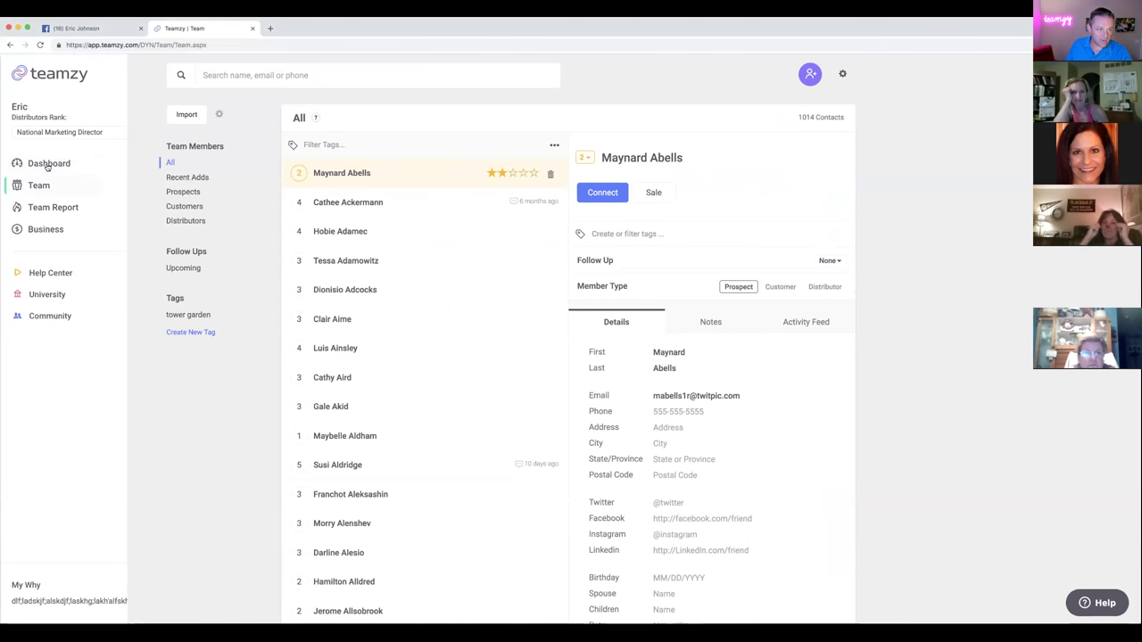
{"action": "left_click", "coordinate": [39, 185]}
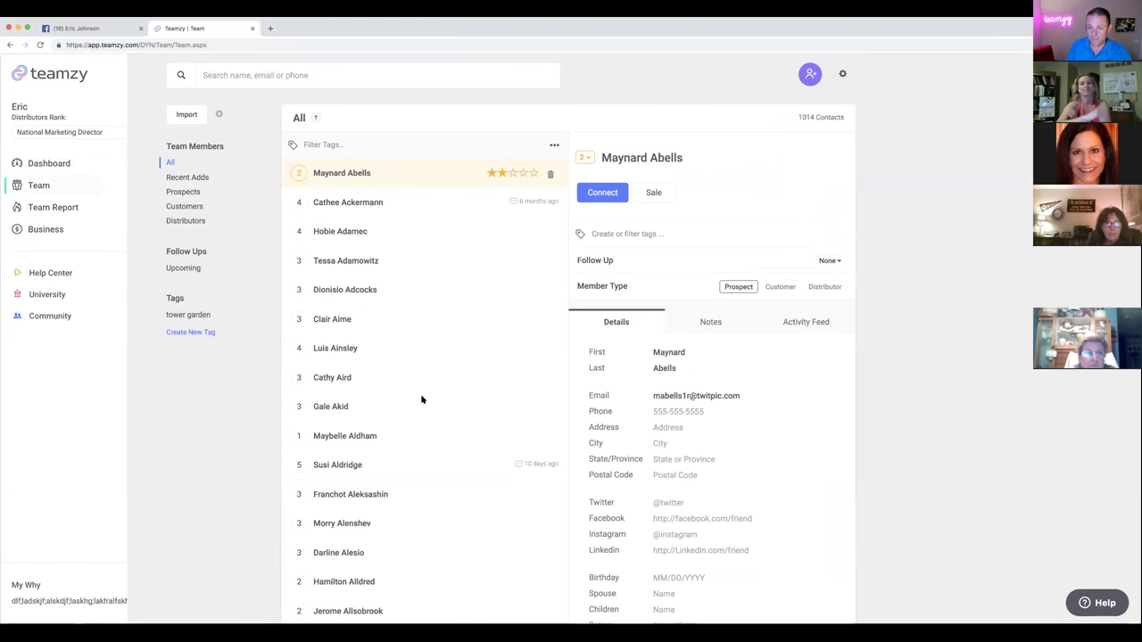
{"action": "scroll", "coordinate": [422, 400], "scroll_direction": "down", "scroll_amount": 15}
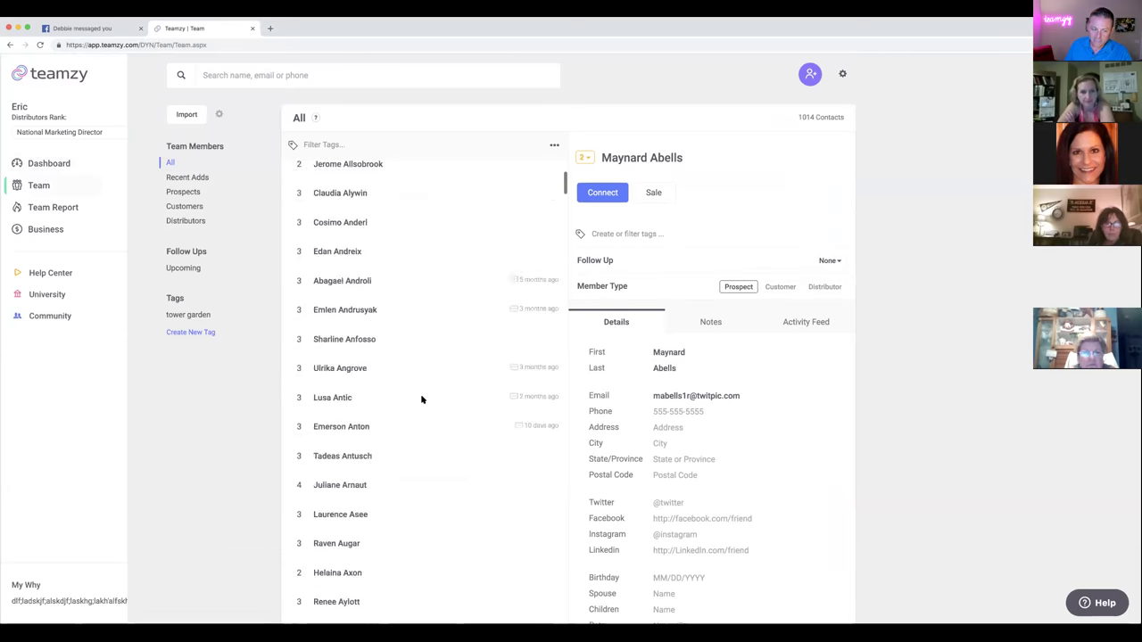
{"action": "scroll", "coordinate": [422, 400], "scroll_direction": "down", "scroll_amount": 15}
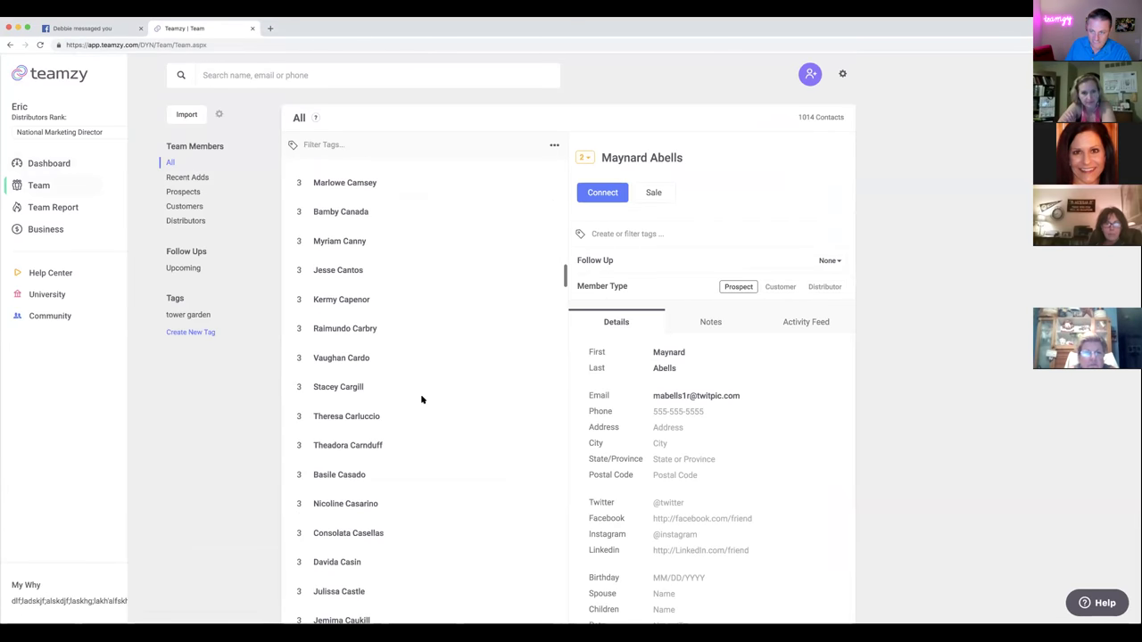
{"action": "scroll", "coordinate": [422, 400], "scroll_direction": "up", "scroll_amount": 20}
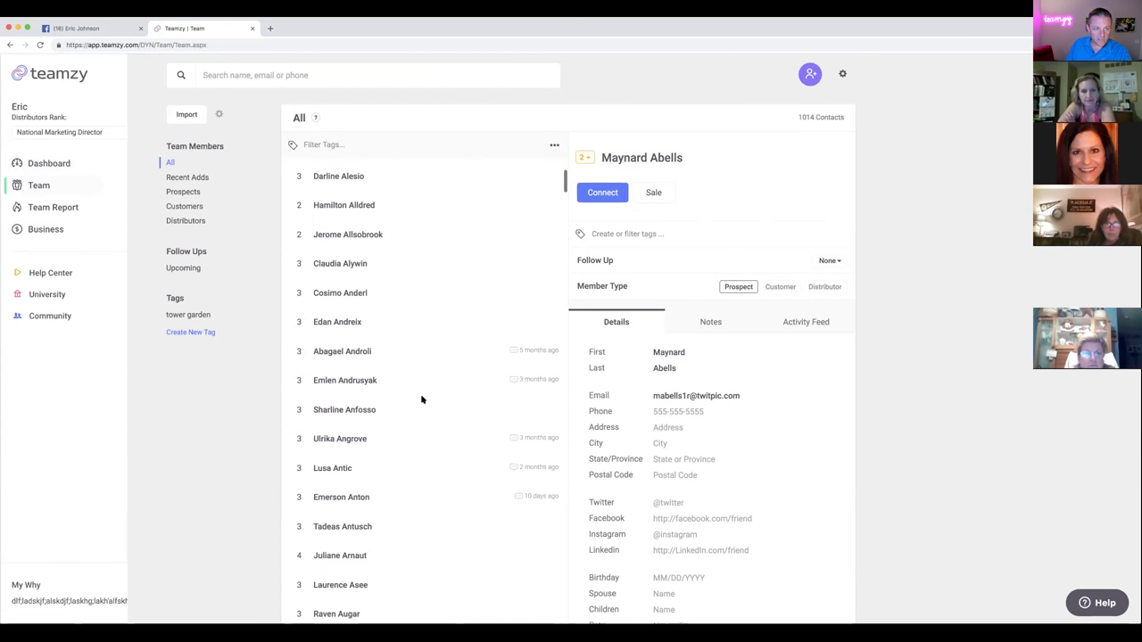
- View the Prospects, Customers and Distributors lists in turn, and return to the list of all contacts
{"action": "left_click", "coordinate": [185, 193]}
{"action": "left_click", "coordinate": [185, 207]}
{"action": "left_click", "coordinate": [186, 223]}
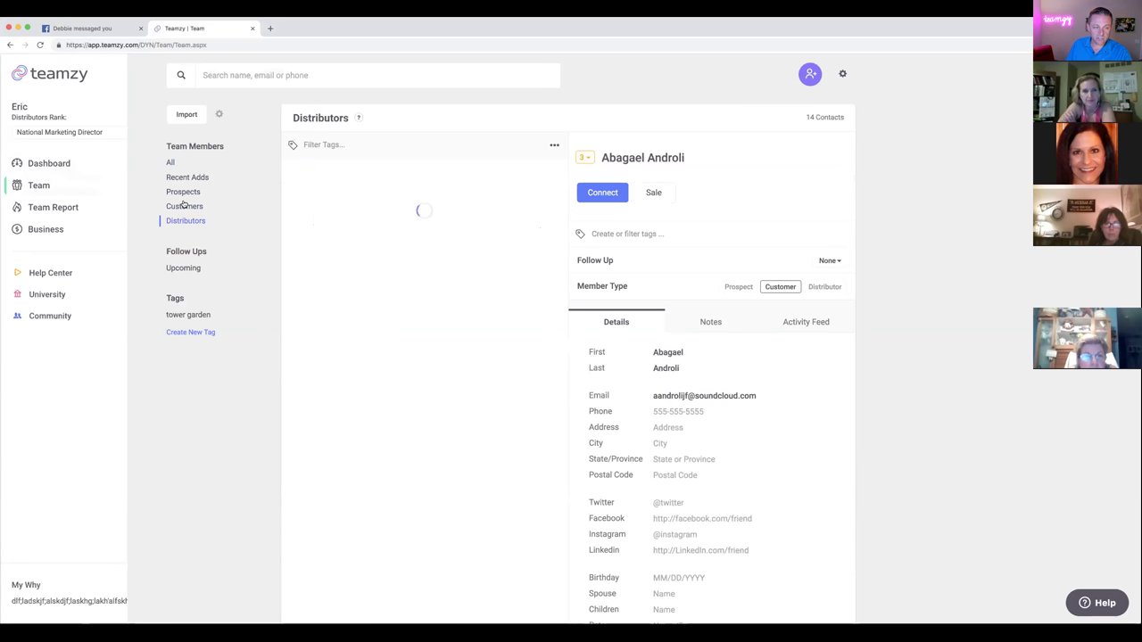
{"action": "left_click", "coordinate": [171, 162]}
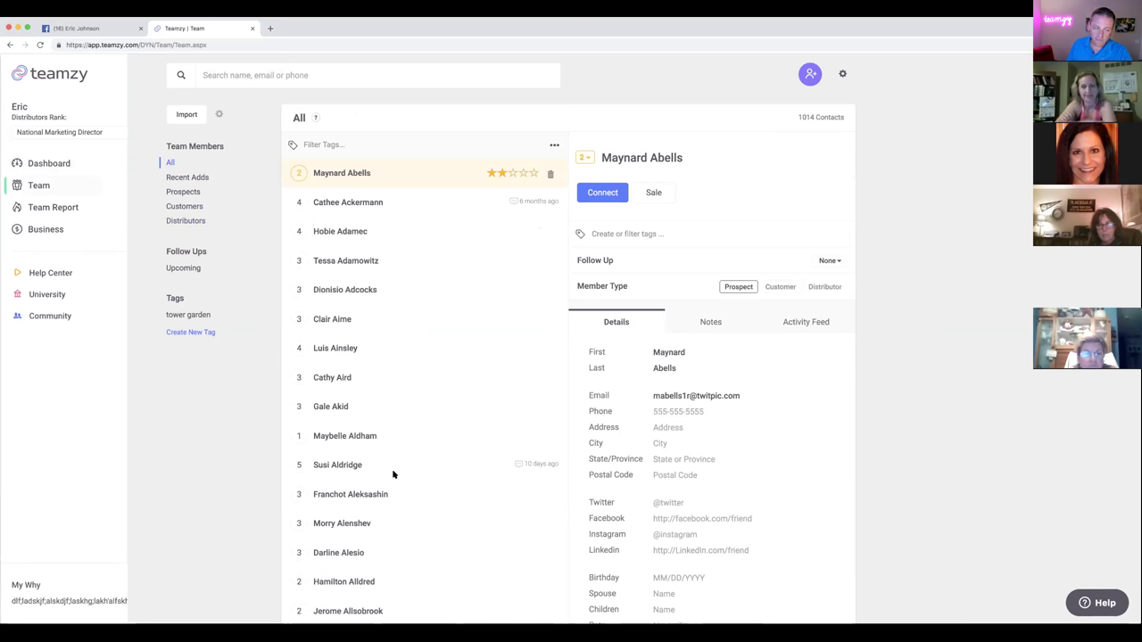
- Highlight every contact in the full list so that each row shows its star ranking
{"action": "left_click", "coordinate": [552, 148]}
{"action": "left_click", "coordinate": [620, 251]}
{"action": "left_click", "coordinate": [739, 198]}
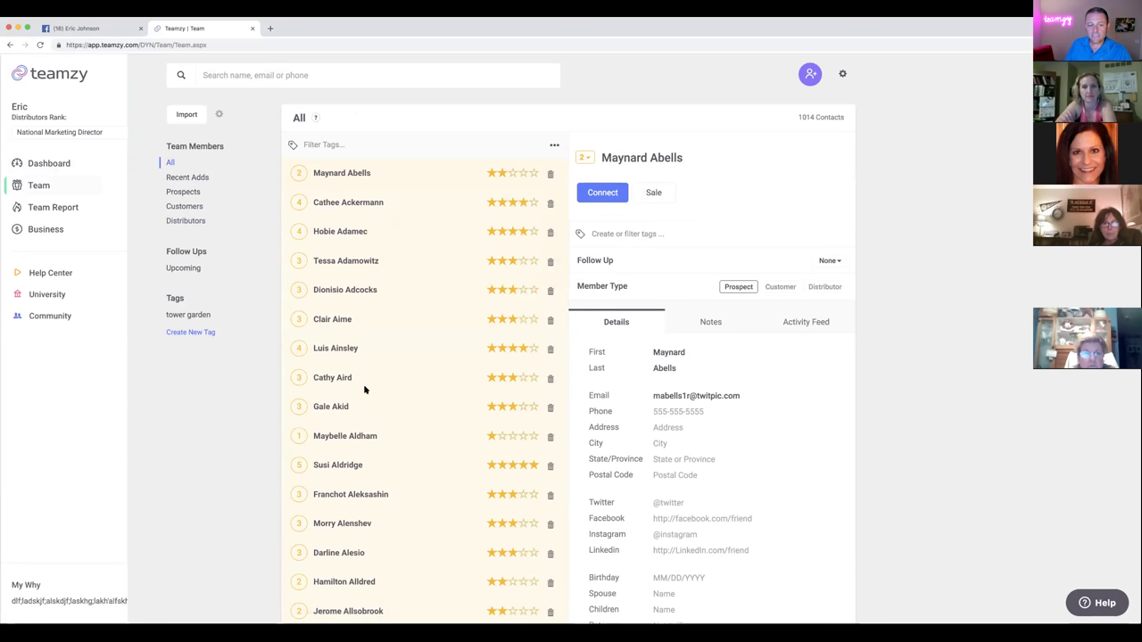
- Try a five-star ranking on a contact, set it back to three stars, and look further through the ranked list
{"action": "scroll", "coordinate": [364, 389], "scroll_direction": "down", "scroll_amount": 5}
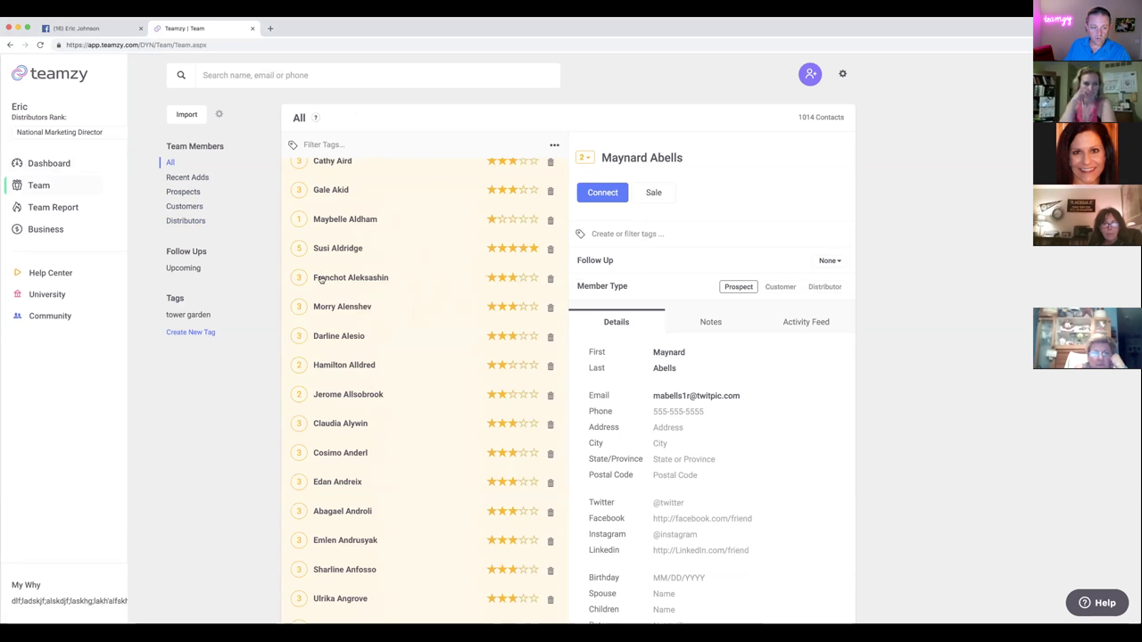
{"action": "left_click", "coordinate": [534, 279]}
{"action": "left_click", "coordinate": [513, 278]}
{"action": "scroll", "coordinate": [479, 371], "scroll_direction": "down", "scroll_amount": 8}
{"action": "scroll", "coordinate": [479, 372], "scroll_direction": "down", "scroll_amount": 1}
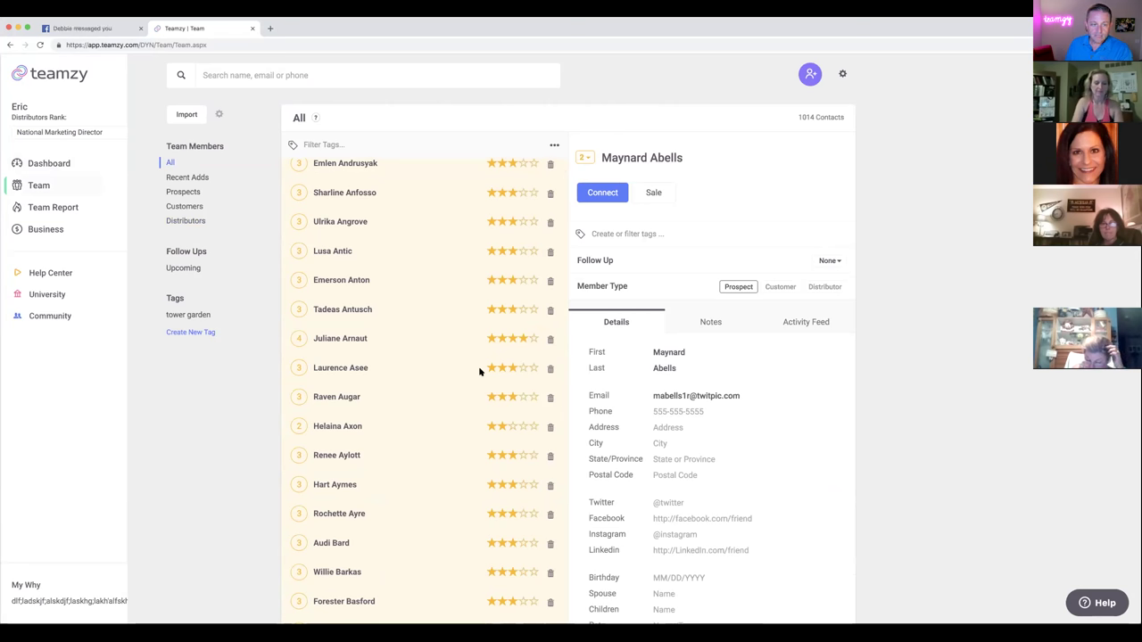
{"action": "scroll", "coordinate": [466, 371], "scroll_direction": "down", "scroll_amount": 5}
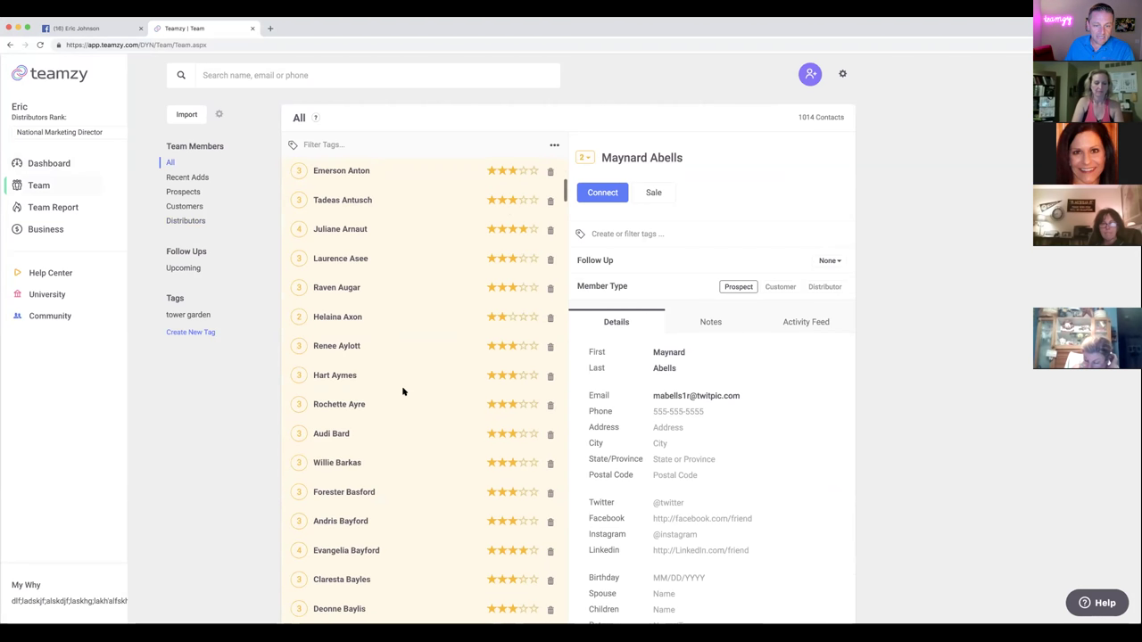
{"action": "scroll", "coordinate": [469, 389], "scroll_direction": "down", "scroll_amount": 4}
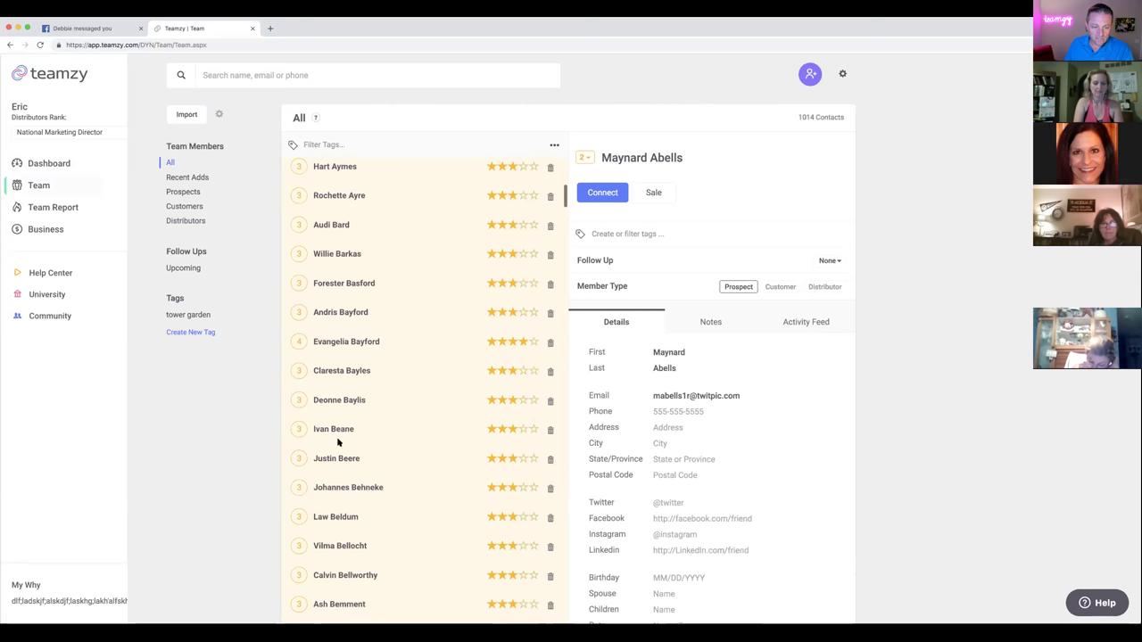
- Look further through the ranked contacts, read the Ranking & Connecting help on the star definitions, and return to the start of the list
{"action": "scroll", "coordinate": [434, 433], "scroll_direction": "down", "scroll_amount": 1}
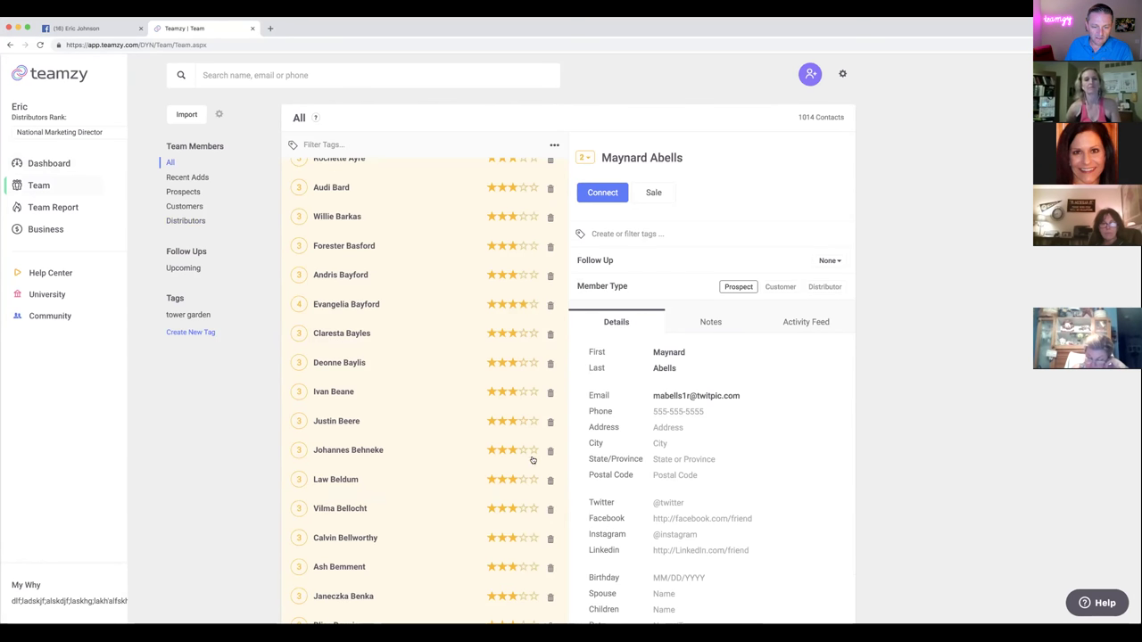
{"action": "scroll", "coordinate": [474, 487], "scroll_direction": "down", "scroll_amount": 7}
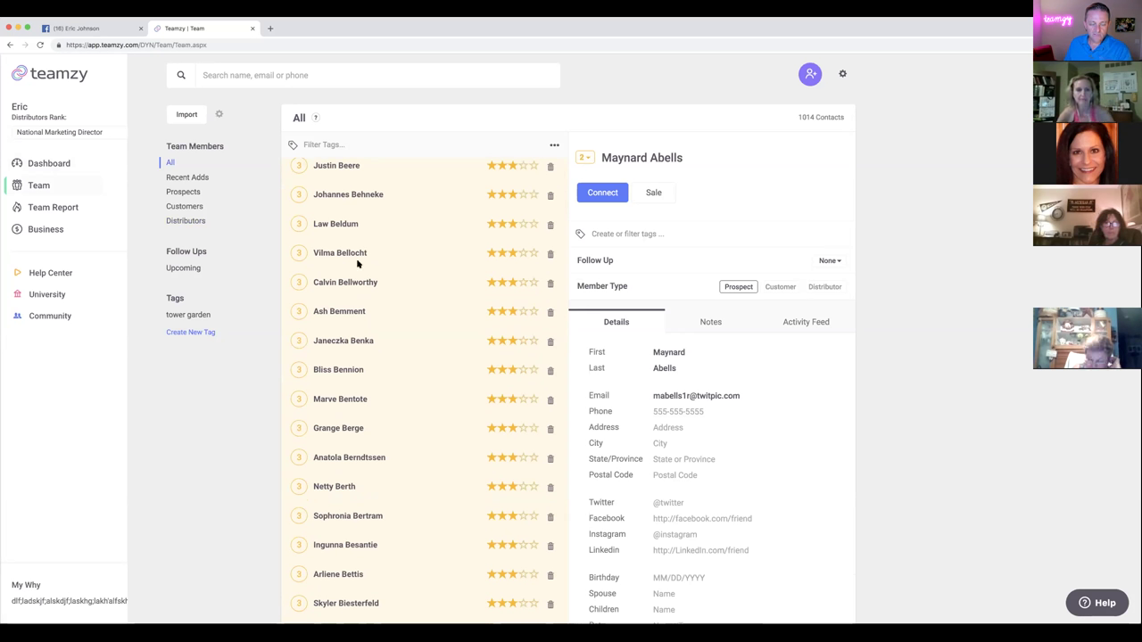
{"action": "left_click", "coordinate": [315, 120]}
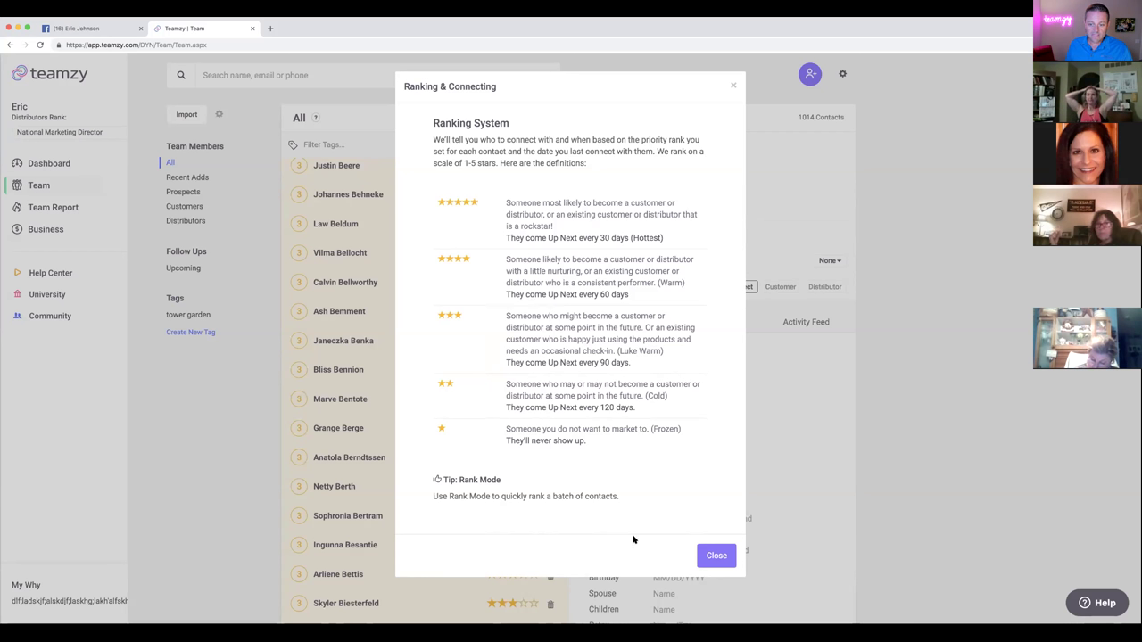
{"action": "left_click", "coordinate": [715, 556]}
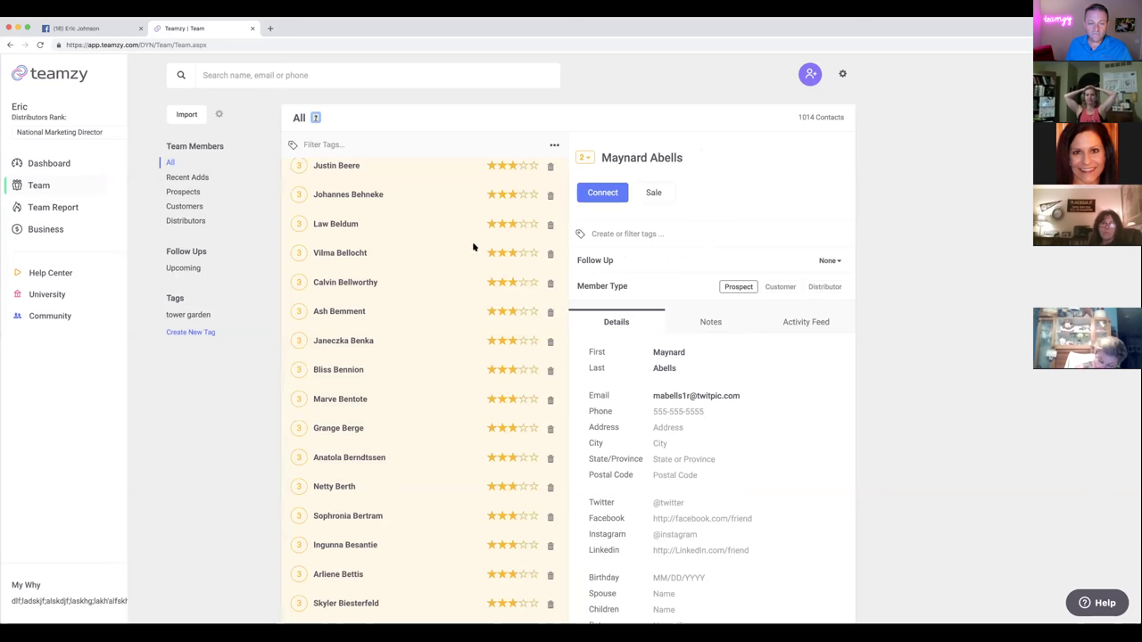
{"action": "scroll", "coordinate": [448, 283], "scroll_direction": "up", "scroll_amount": 10}
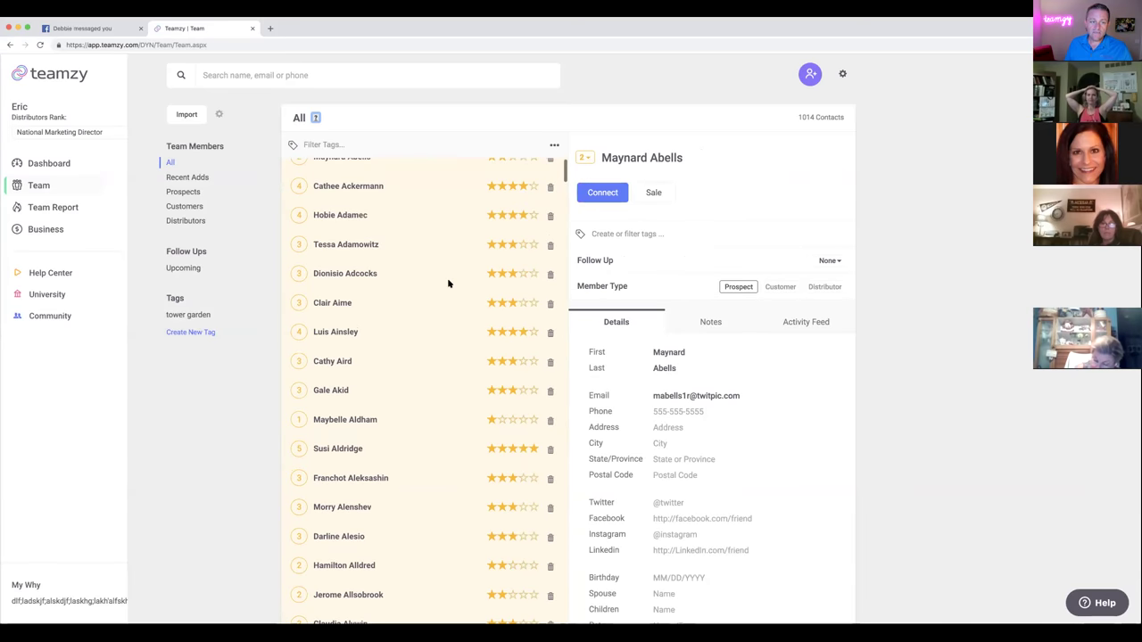
- Open the Dashboard and view the Power Hour's Customers, Distributors and Follow Ups lists, returning to Prospects
{"action": "left_click", "coordinate": [60, 167]}
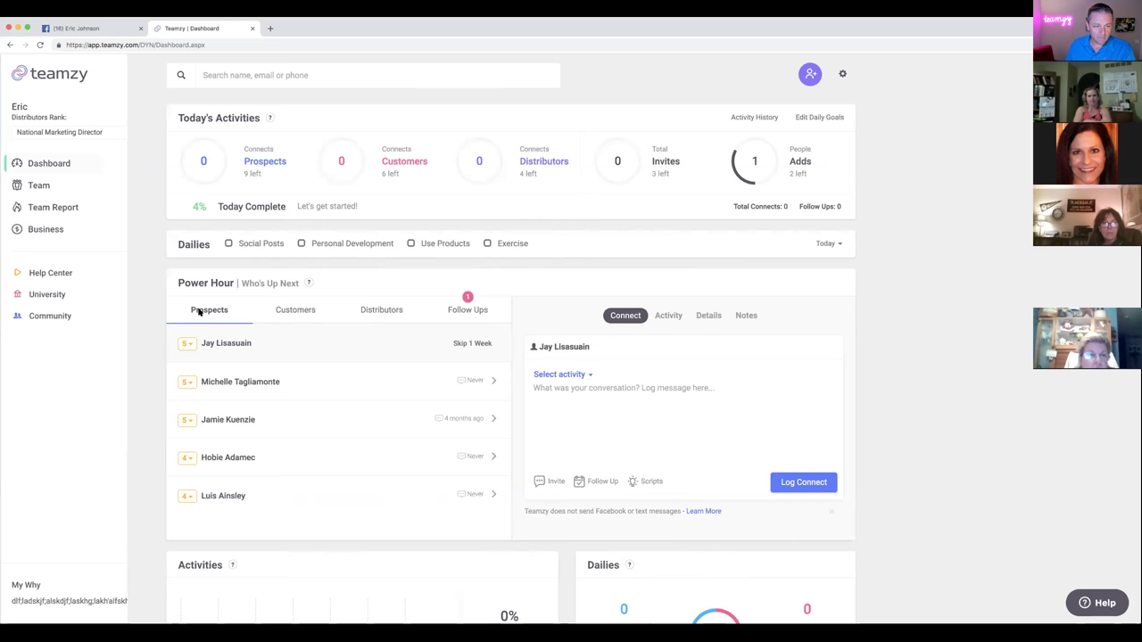
{"action": "left_click", "coordinate": [293, 311]}
{"action": "left_click", "coordinate": [372, 310]}
{"action": "left_click", "coordinate": [453, 311]}
{"action": "left_click", "coordinate": [207, 312]}
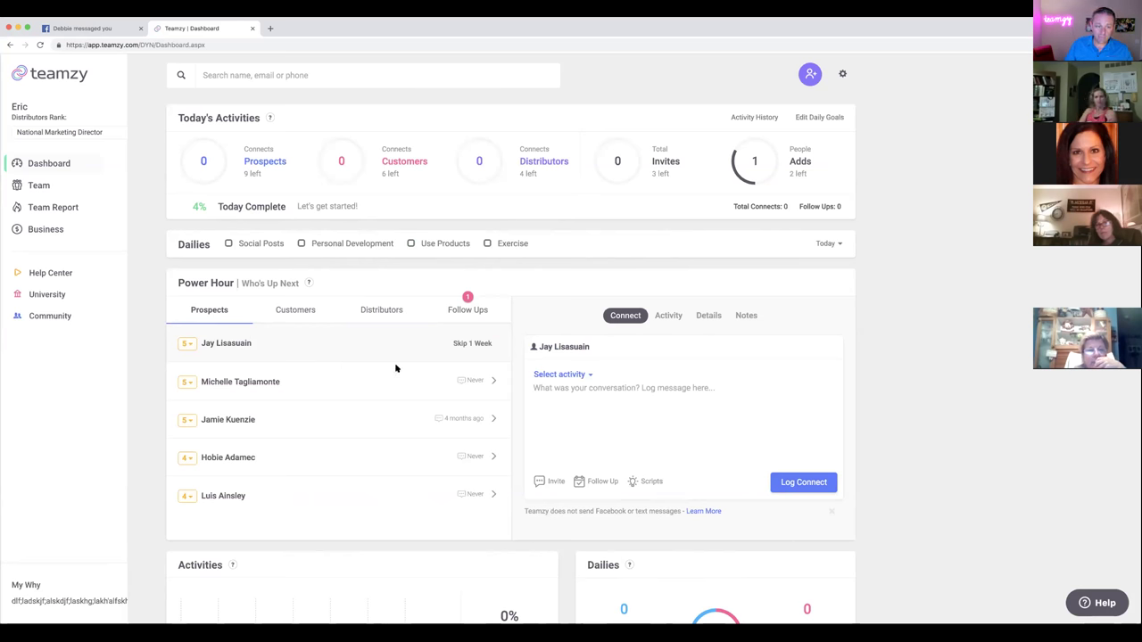
- Browse the Facebook script ideas for prospects, copy the Connect 1 script, and close the script library
{"action": "left_click", "coordinate": [645, 481]}
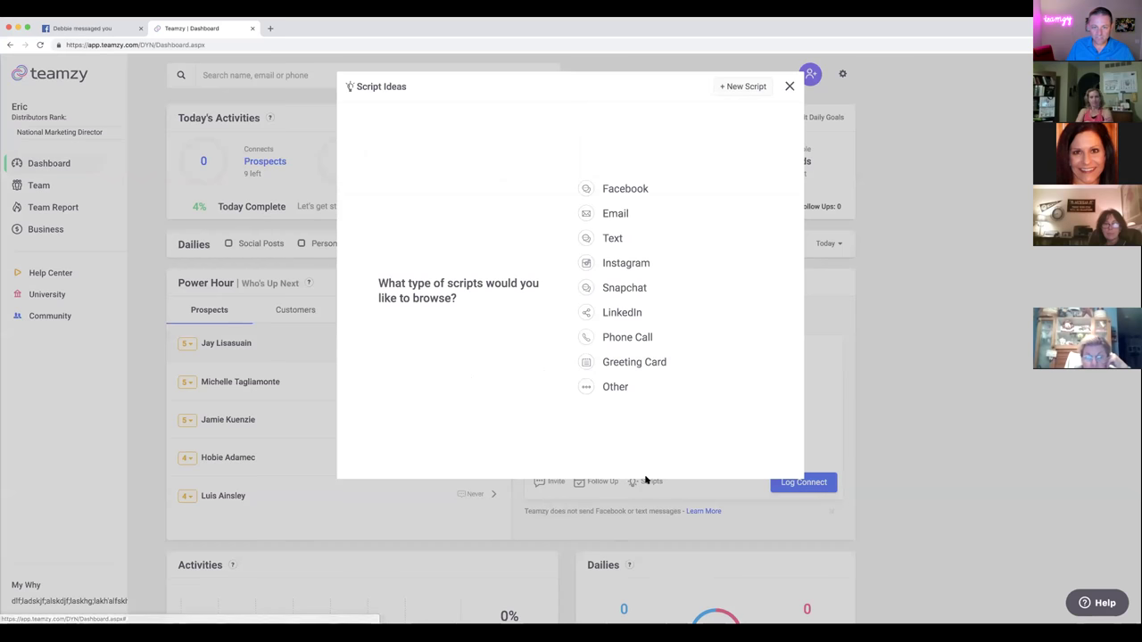
{"action": "left_click", "coordinate": [629, 190]}
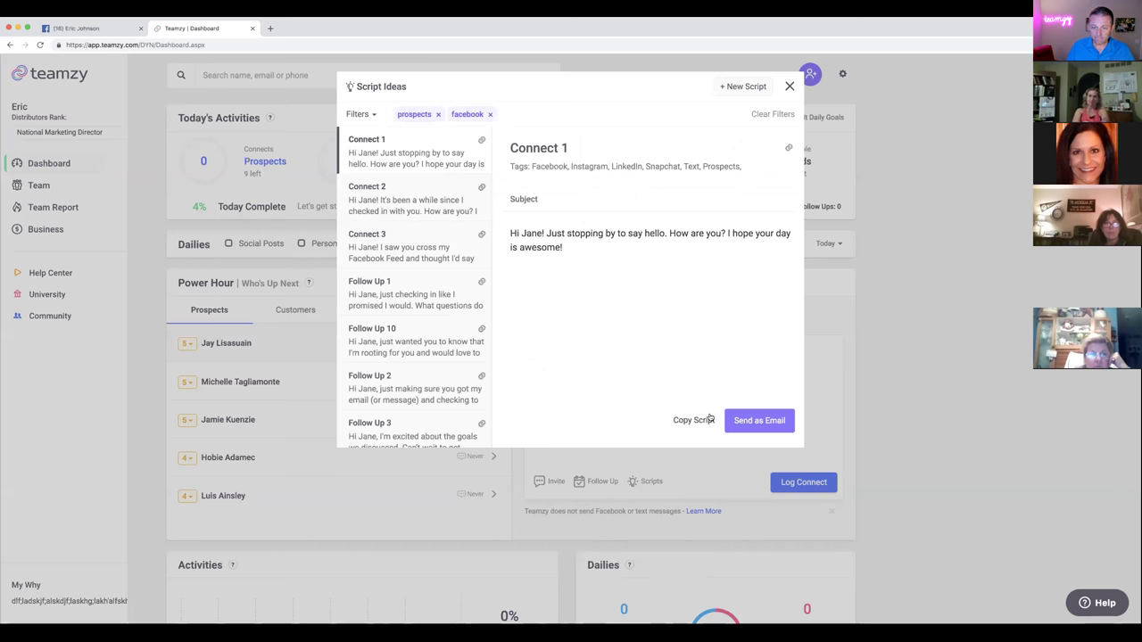
{"action": "left_click", "coordinate": [680, 423]}
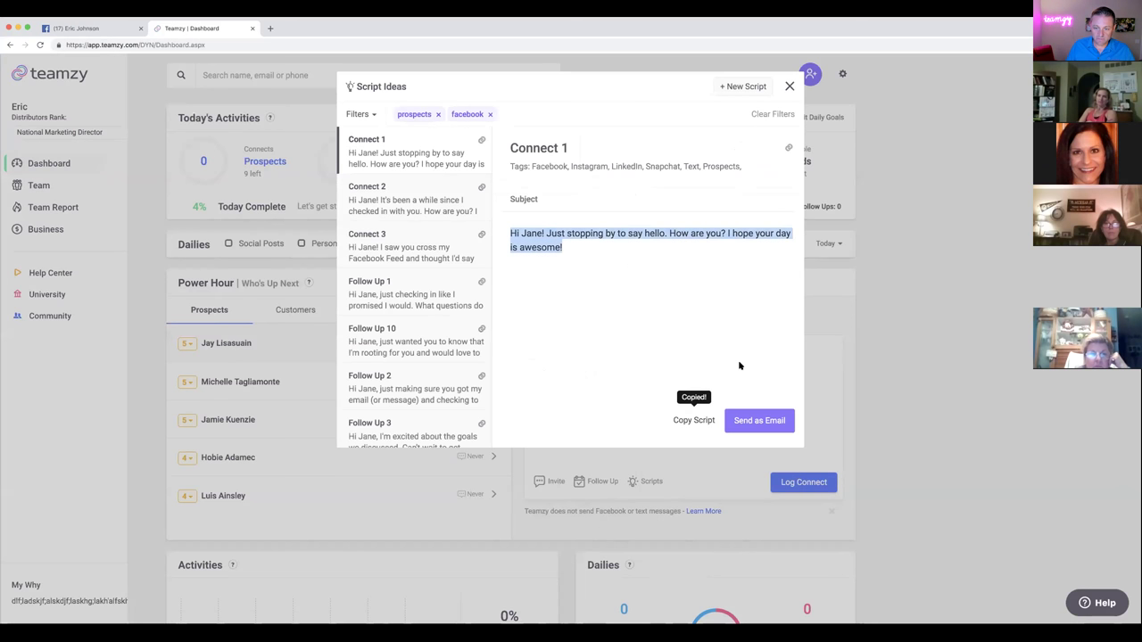
{"action": "left_click", "coordinate": [820, 353]}
- Paste the script into the first prospect's connect message, replace the placeholder name with the prospect's first name, and add a smiley emoji at the end
{"action": "right_click", "coordinate": [578, 393]}
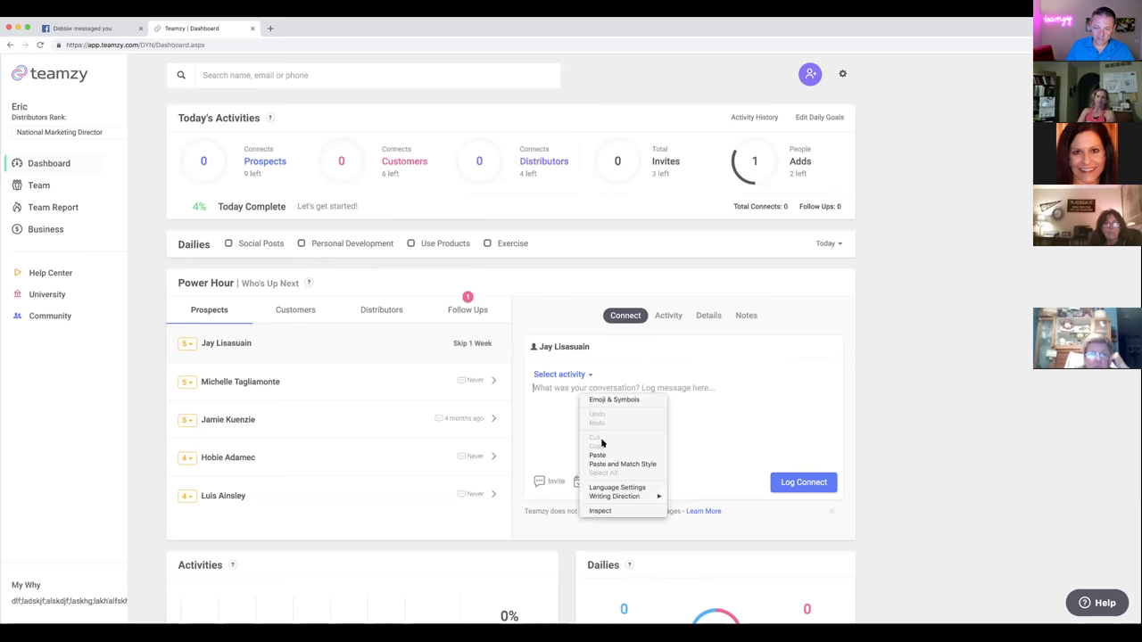
{"action": "left_click", "coordinate": [596, 455]}
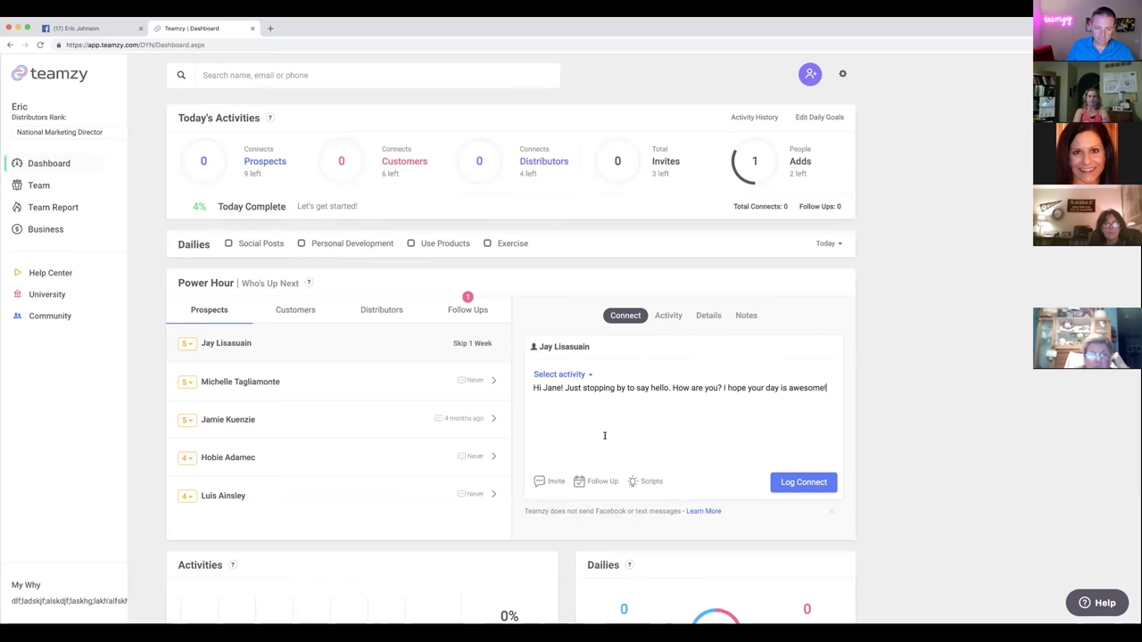
{"action": "double_click", "coordinate": [557, 388]}
{"action": "type", "text": "Jay"}
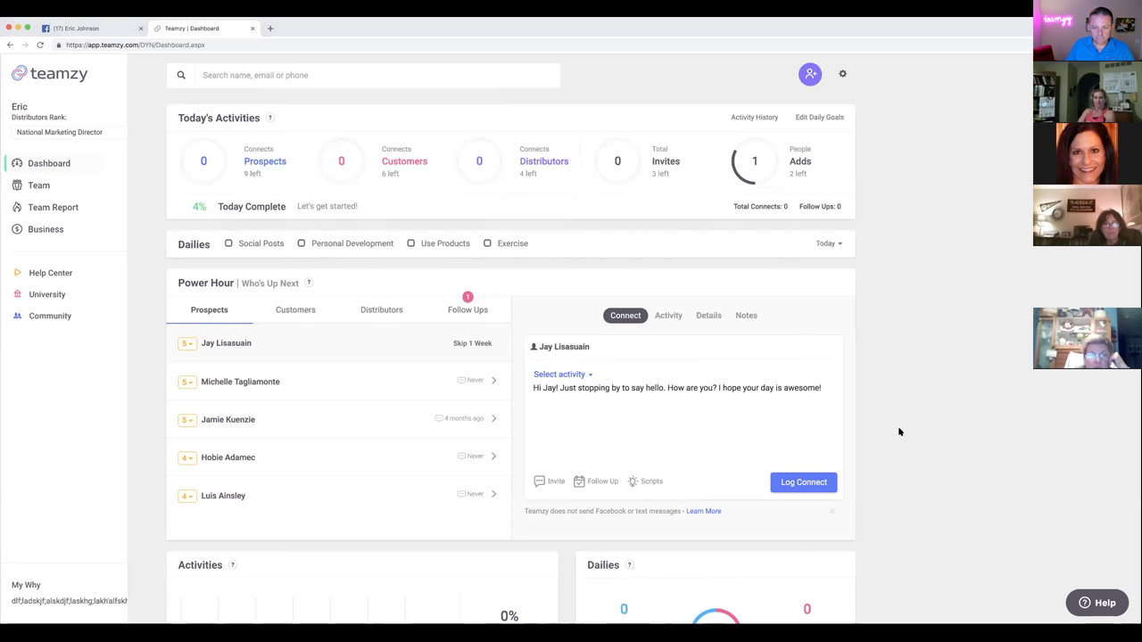
{"action": "type", "text": "😄"}
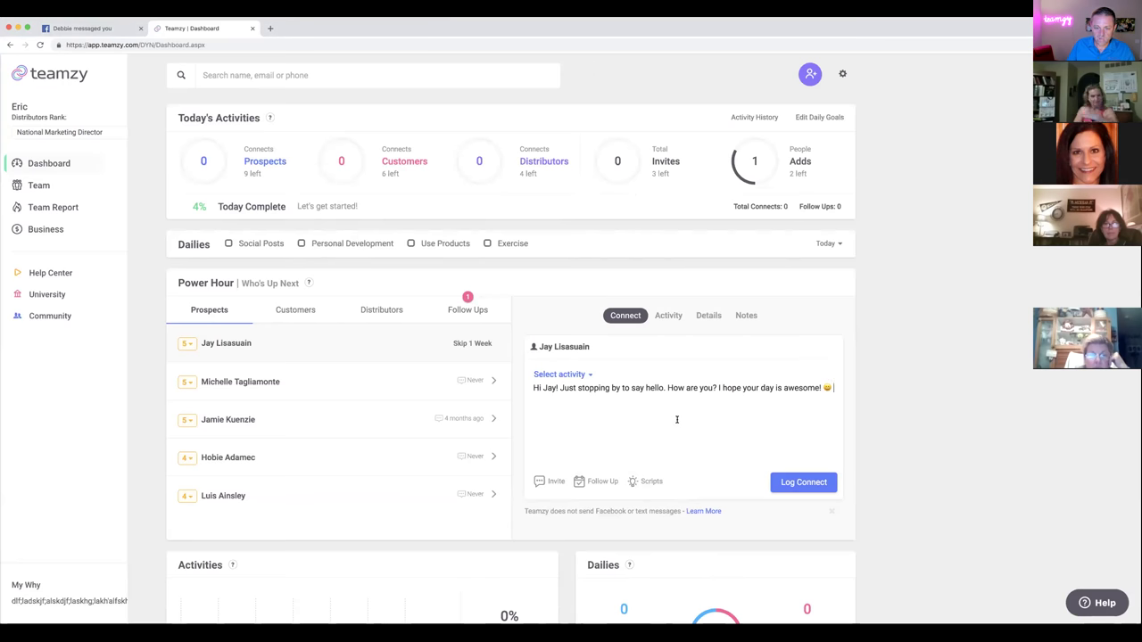
- Set the connect's activity type to Facebook Message and copy the full personalised message
{"action": "left_click", "coordinate": [548, 378]}
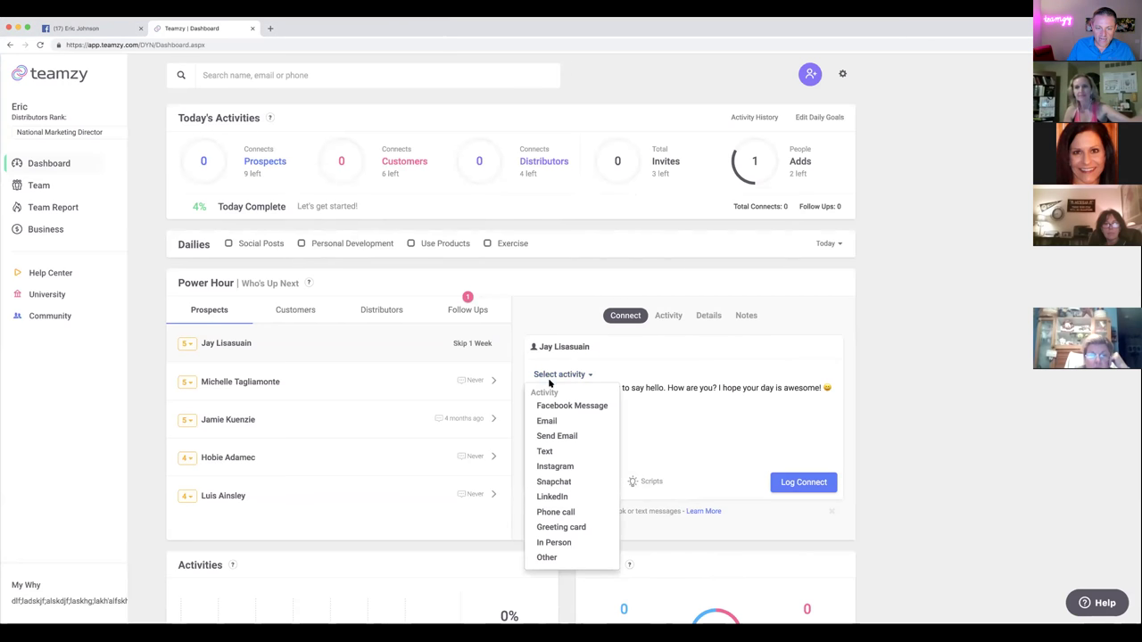
{"action": "left_click", "coordinate": [572, 405]}
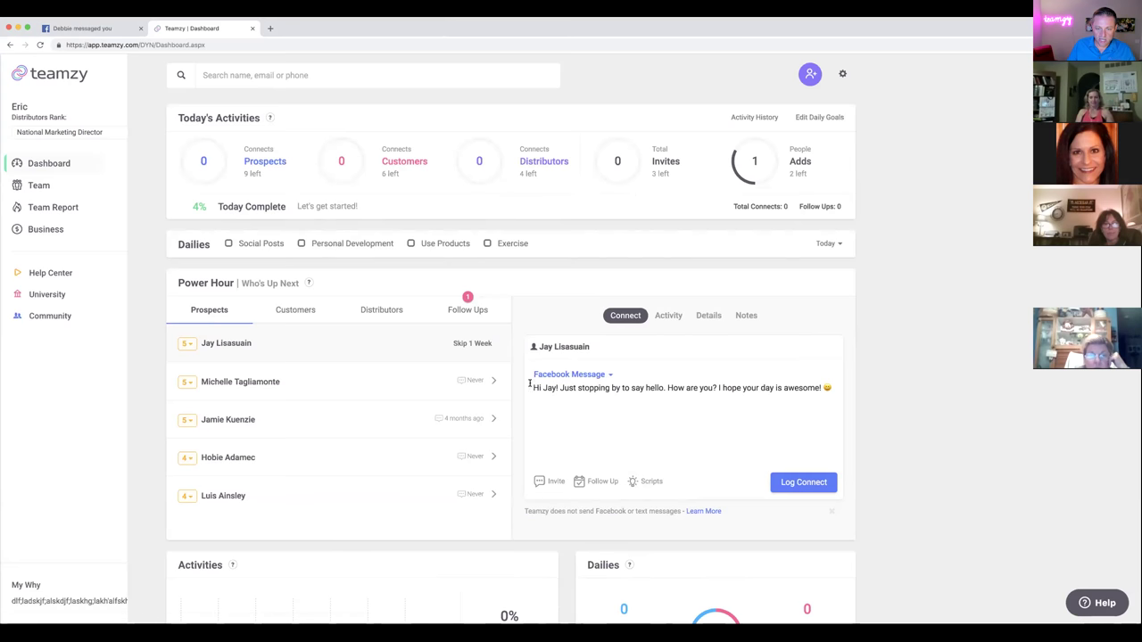
{"action": "left_click_drag", "start_coordinate": [529, 385], "coordinate": [815, 382]}
{"action": "triple_click", "coordinate": [832, 384]}
{"action": "right_click", "coordinate": [767, 387]}
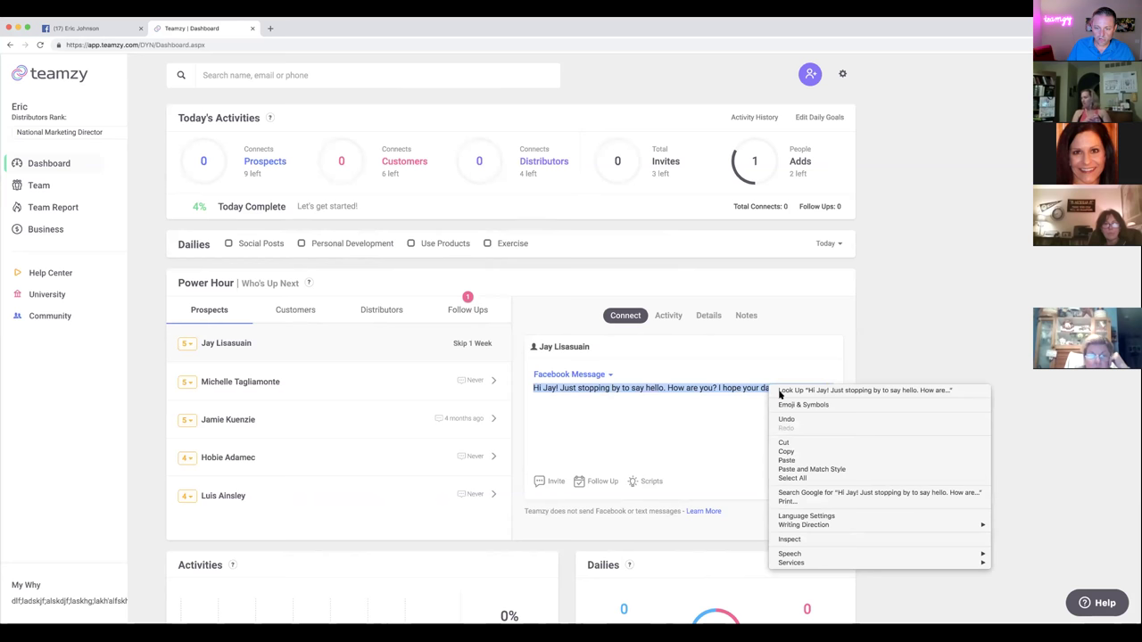
{"action": "left_click", "coordinate": [795, 451]}
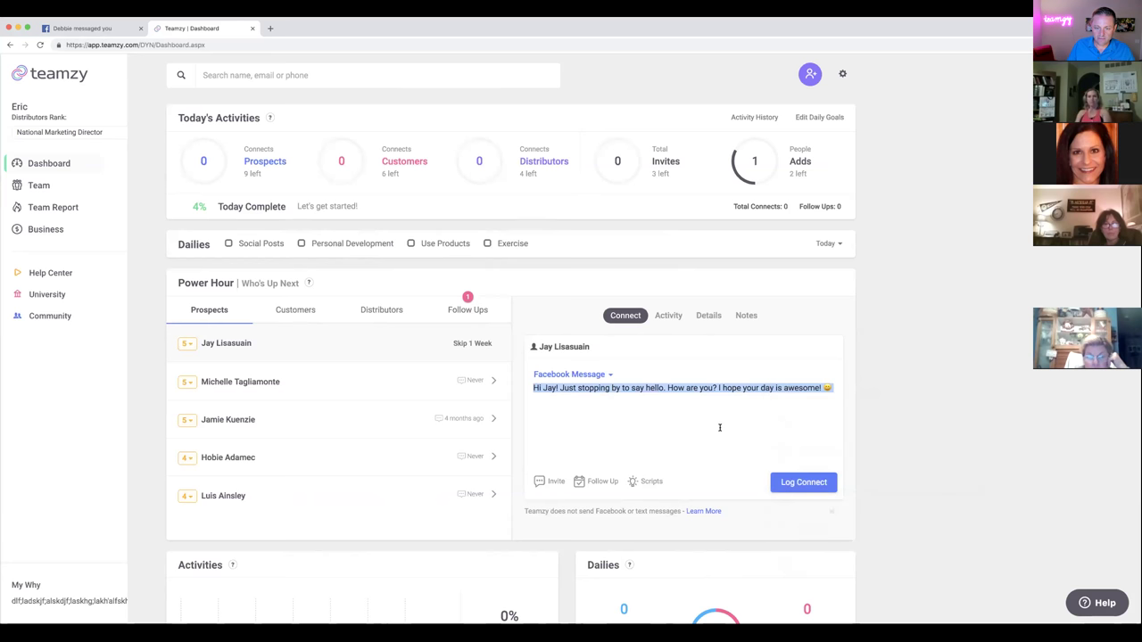
- Switch to Facebook, close the open chat window, and search for the prospect by name
{"action": "left_click", "coordinate": [80, 28]}
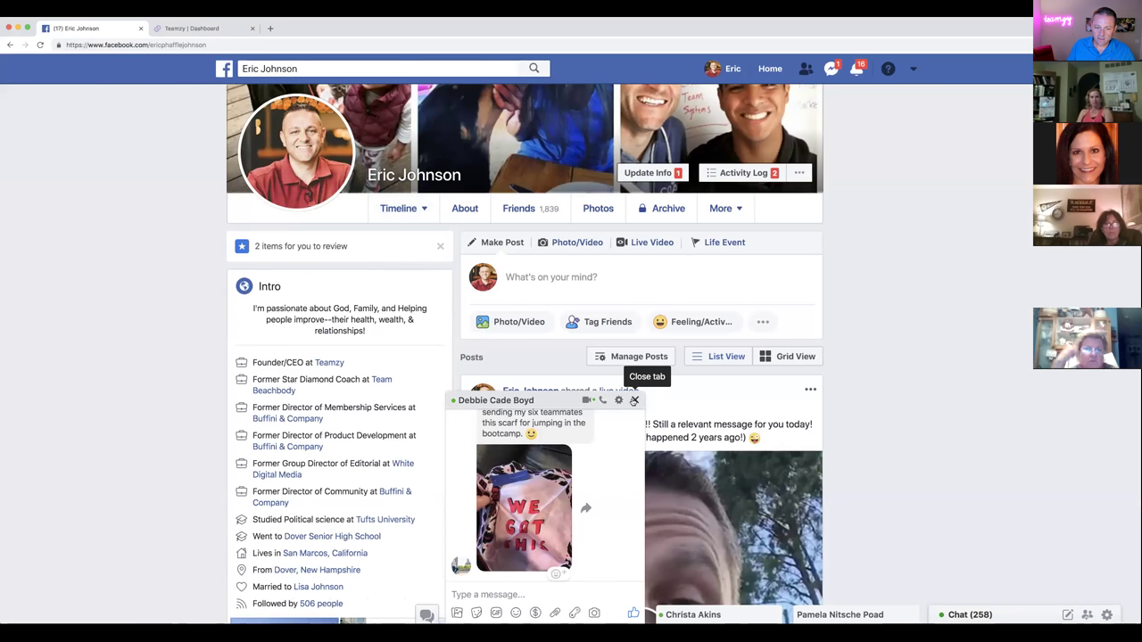
{"action": "left_click", "coordinate": [633, 401]}
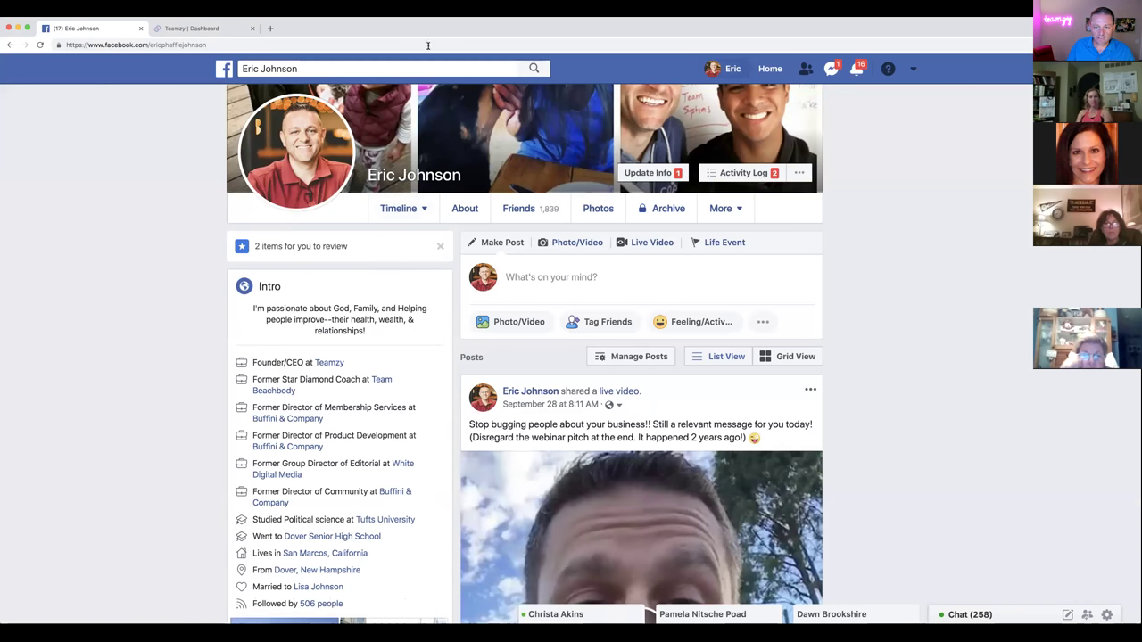
{"action": "left_click", "coordinate": [375, 65]}
{"action": "type", "text": "jay"}
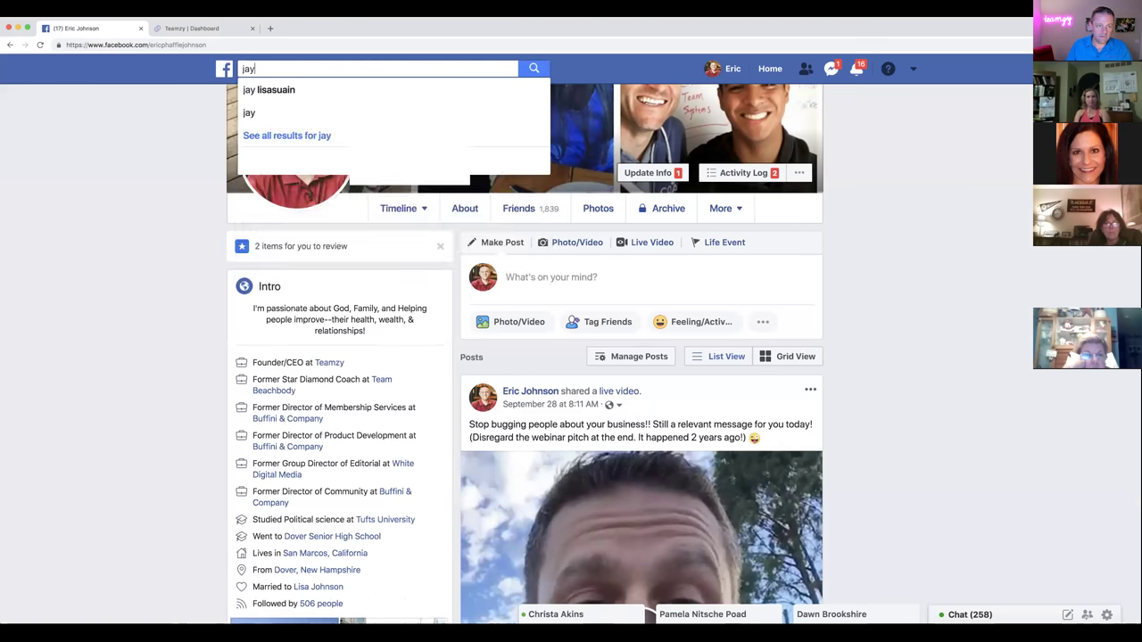
{"action": "left_click", "coordinate": [357, 88]}
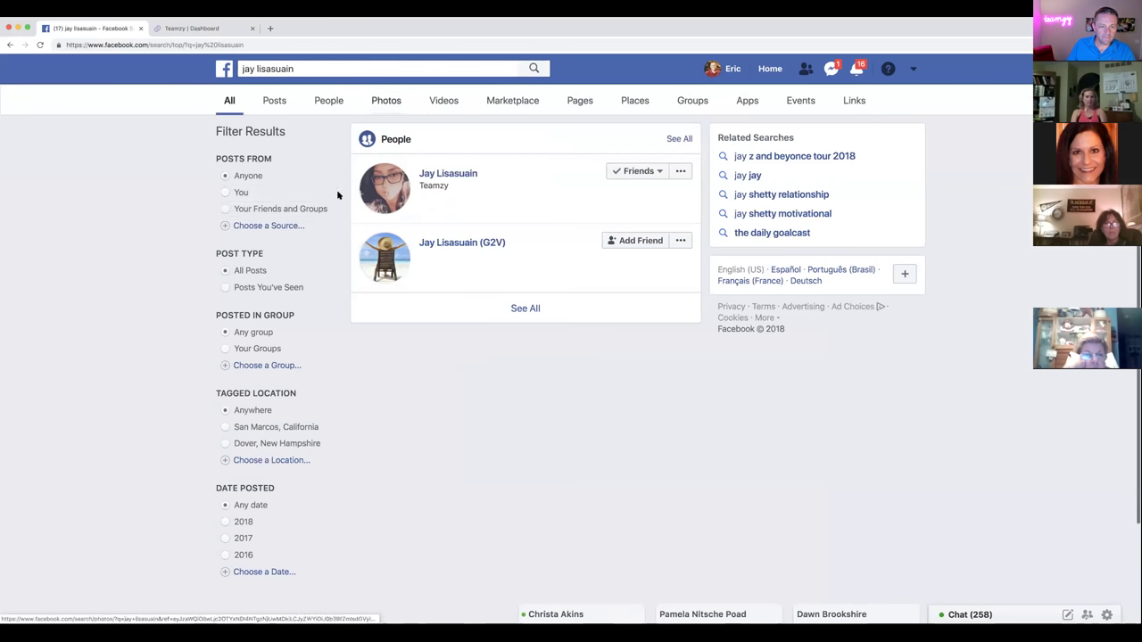
- Start a new message to the prospect from the people results, paste the copied greeting, and send it
{"action": "left_click", "coordinate": [680, 171]}
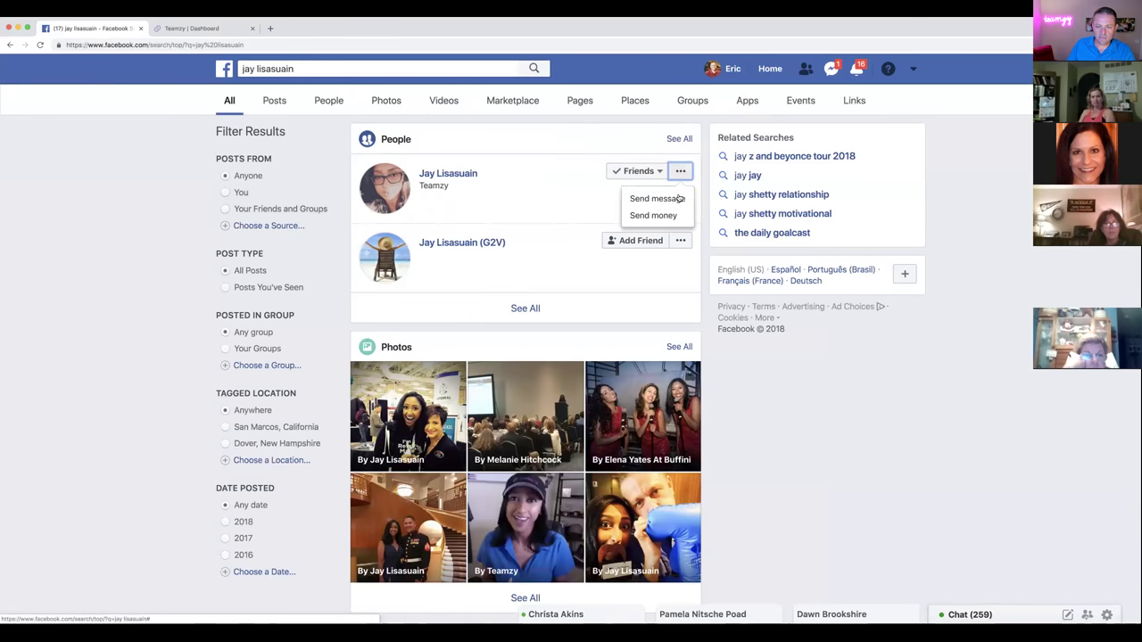
{"action": "left_click", "coordinate": [669, 200]}
{"action": "right_click", "coordinate": [450, 254]}
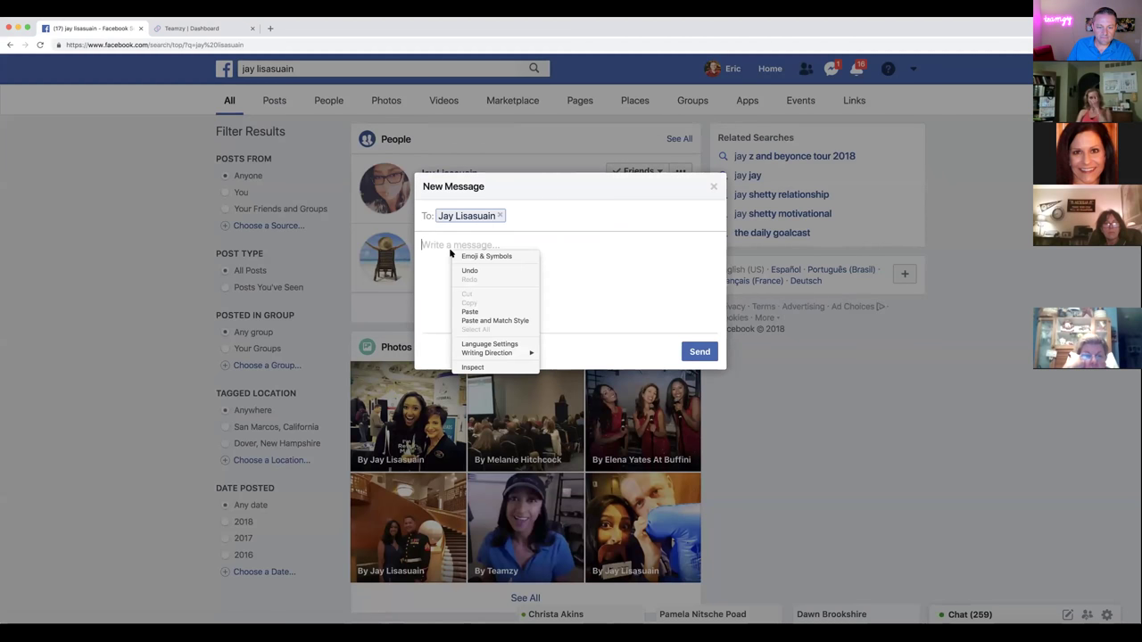
{"action": "left_click", "coordinate": [471, 312]}
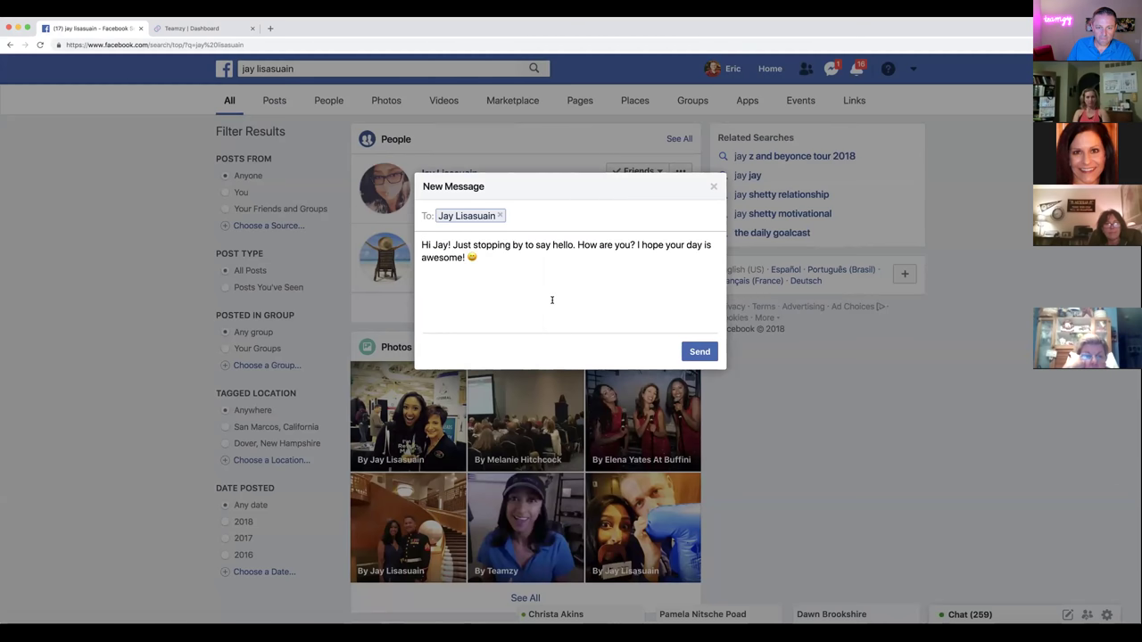
{"action": "left_click", "coordinate": [697, 350]}
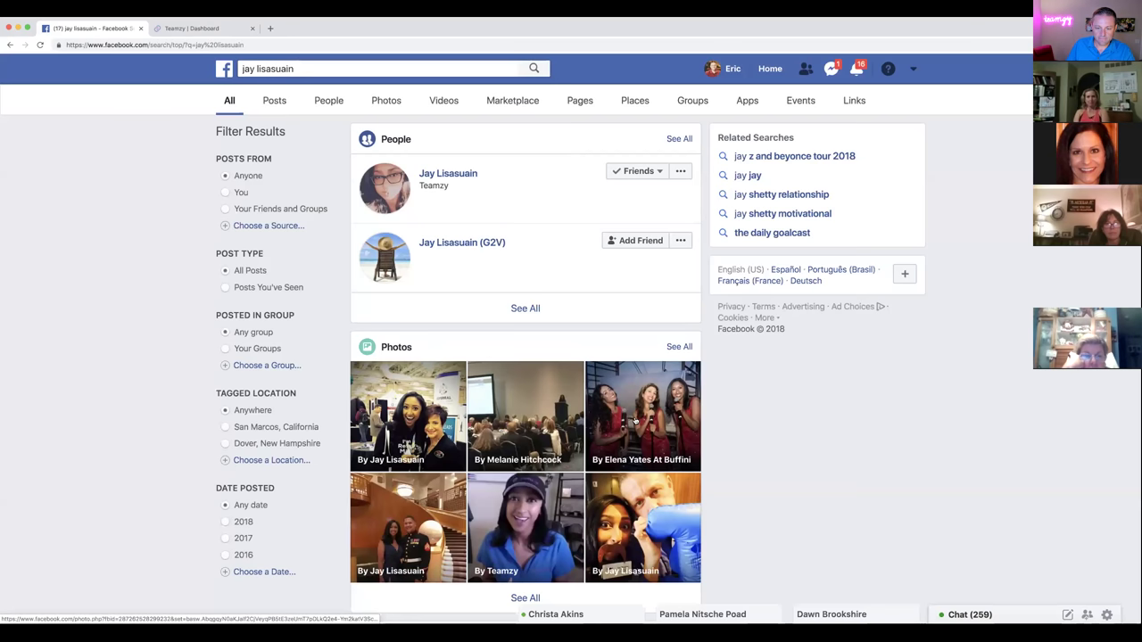
- Switch back to Teamzy and log the Facebook Message connect for the prospect
{"action": "left_click", "coordinate": [192, 28]}
{"action": "left_click", "coordinate": [616, 427]}
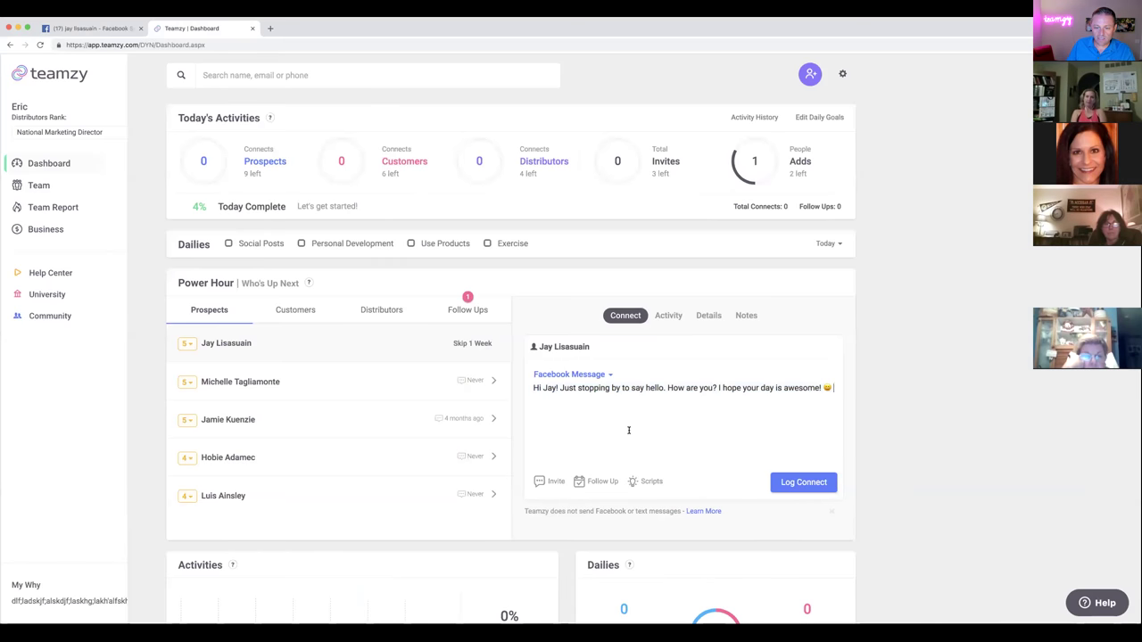
{"action": "left_click", "coordinate": [800, 485]}
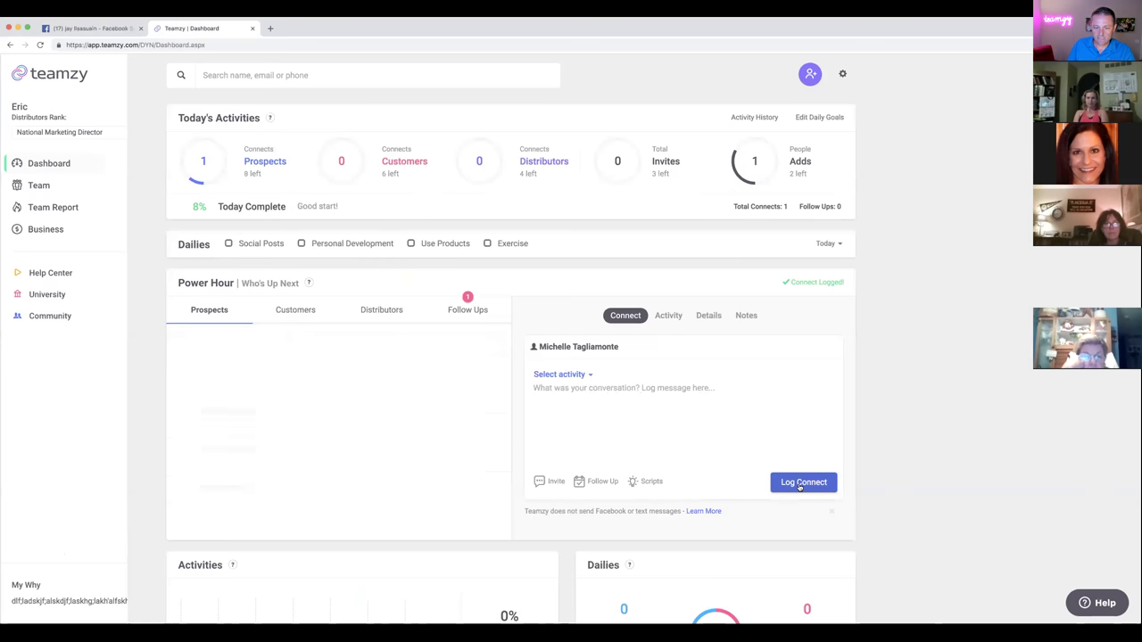
{"action": "mouse_move", "coordinate": [206, 162]}
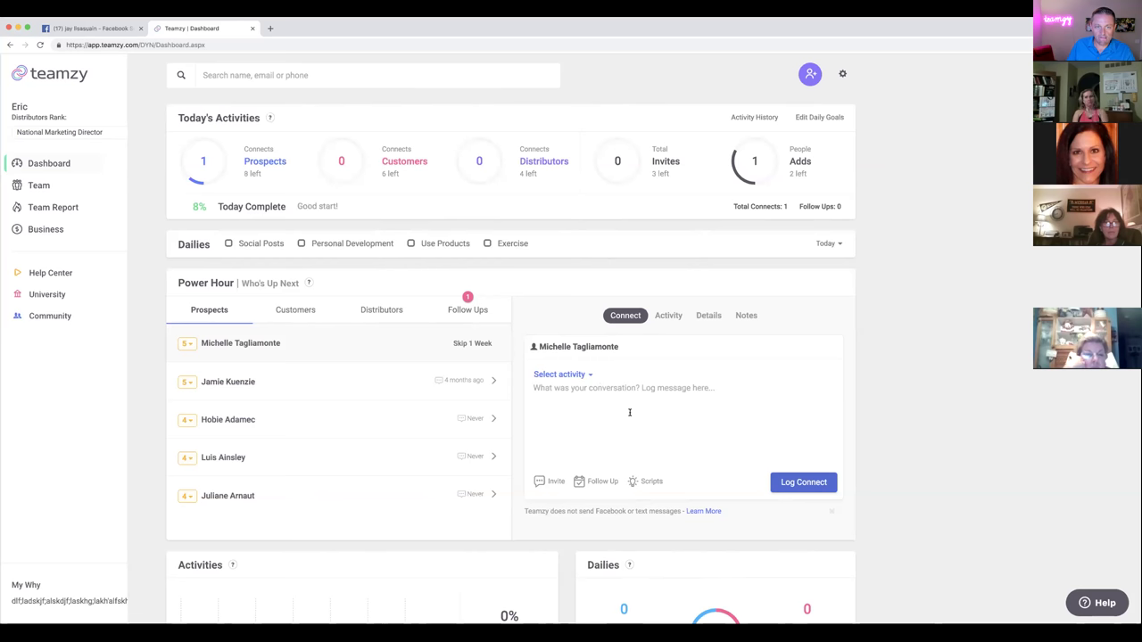
- Paste the greeting into the next prospect's connect message, change the name to that prospect's first name, and copy the whole message
{"action": "right_click", "coordinate": [575, 414]}
{"action": "left_click", "coordinate": [596, 473]}
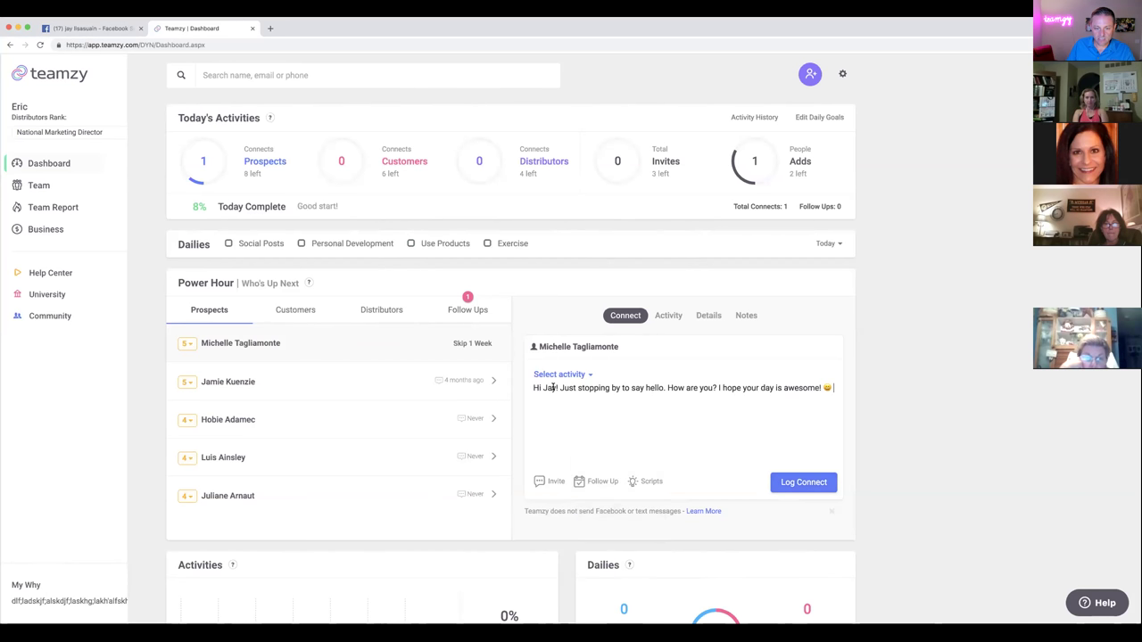
{"action": "type", "text": "Michelle"}
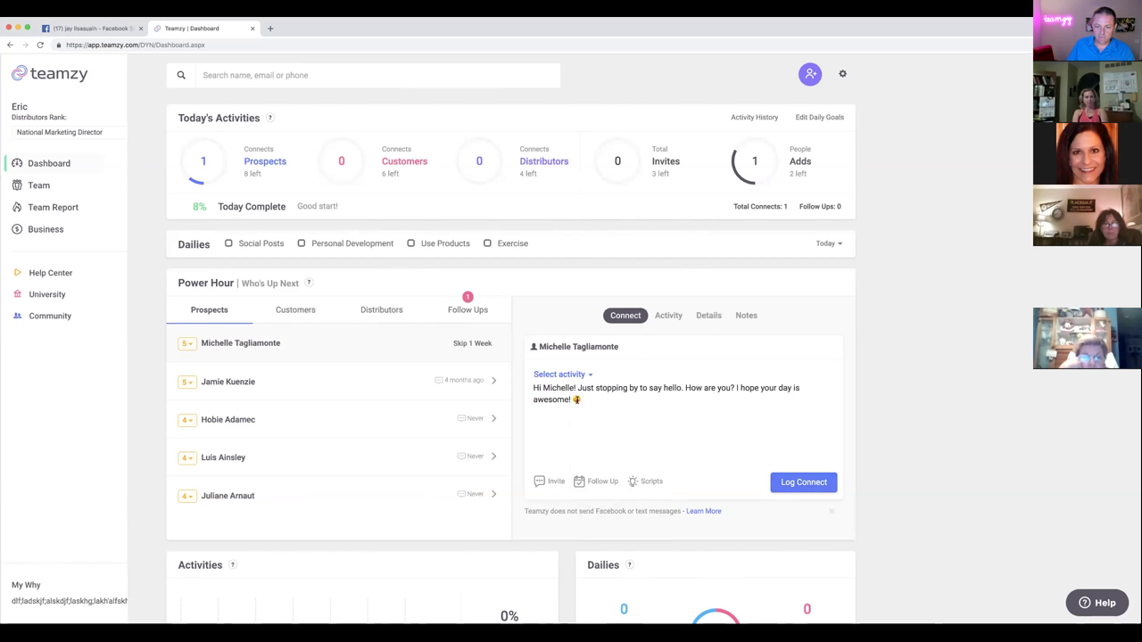
{"action": "left_click_drag", "start_coordinate": [533, 387], "coordinate": [580, 396]}
{"action": "right_click", "coordinate": [554, 390]}
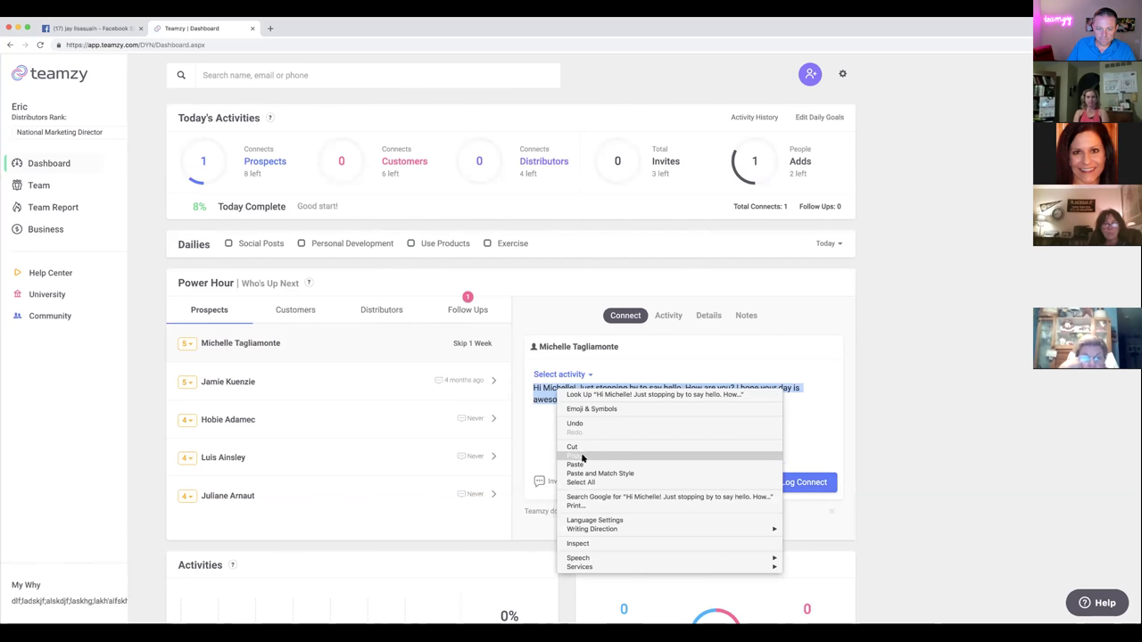
{"action": "left_click", "coordinate": [580, 459]}
- Switch to Facebook and replace the previous search with one for the current prospect's name
{"action": "left_click", "coordinate": [105, 28]}
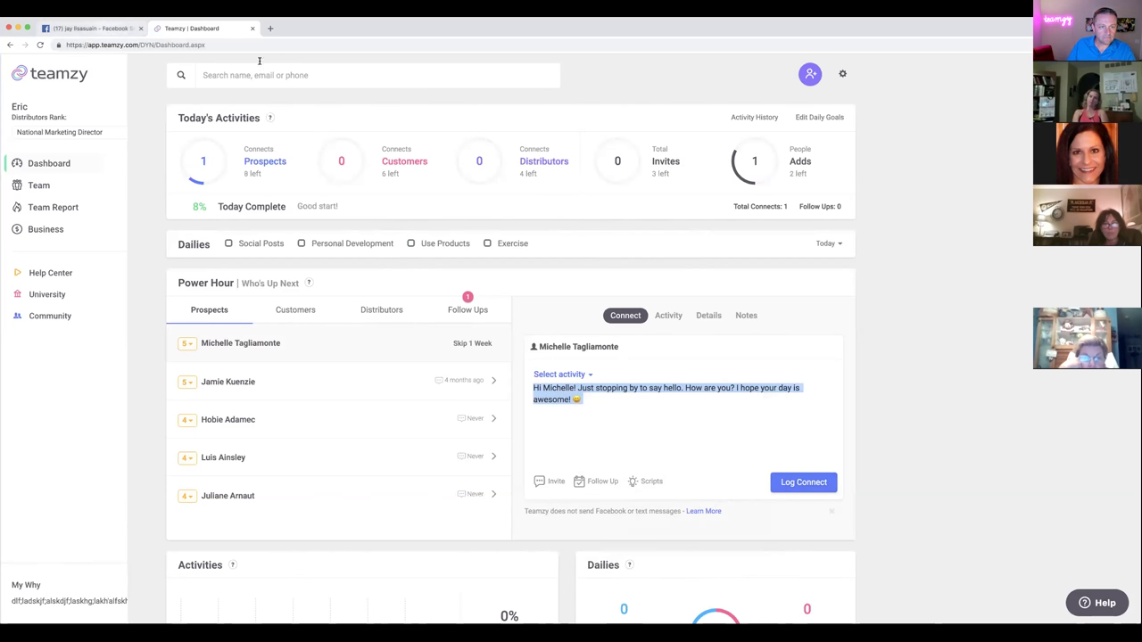
{"action": "left_click", "coordinate": [294, 69]}
{"action": "left_click_drag", "start_coordinate": [293, 70], "coordinate": [255, 71]}
{"action": "key", "text": "BackSpace"}
{"action": "type", "text": "mich"}
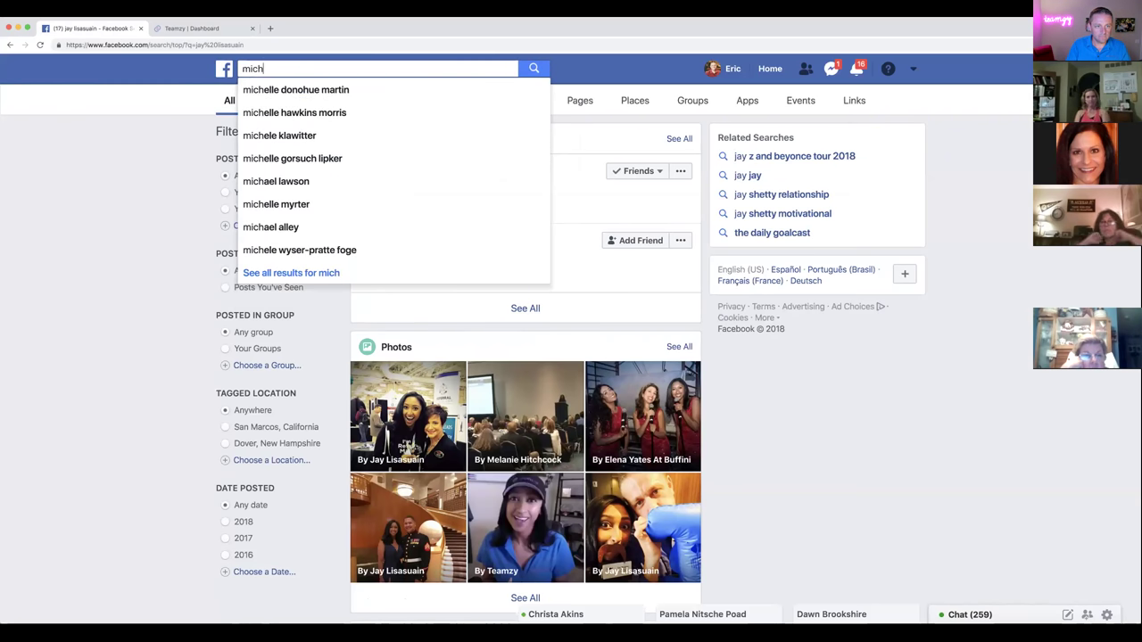
{"action": "type", "text": "elle ta"}
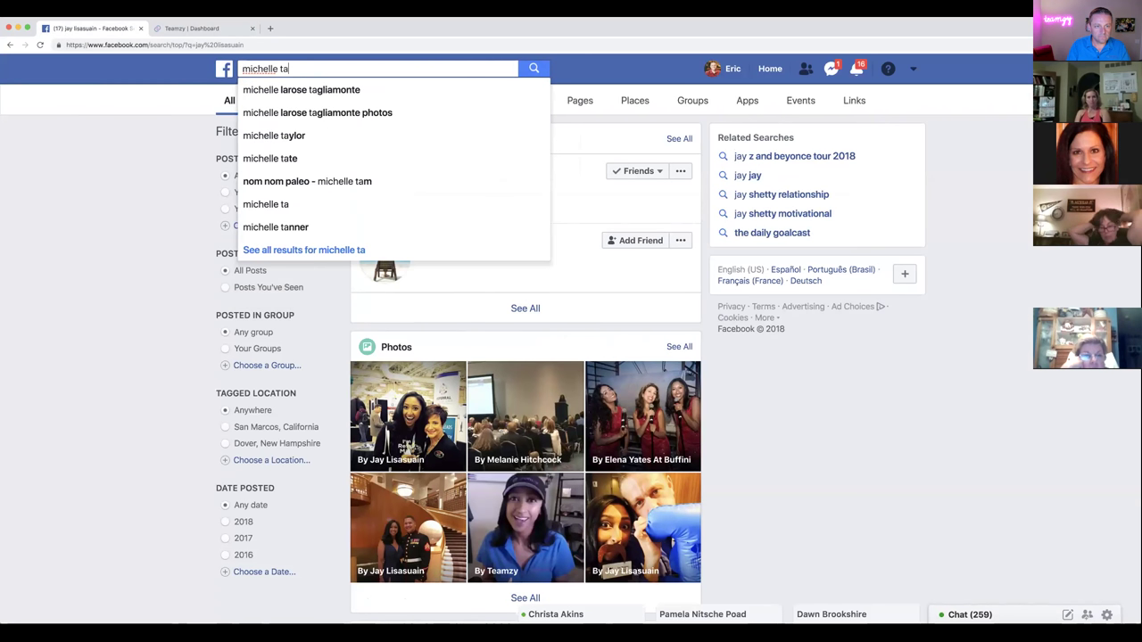
{"action": "left_click", "coordinate": [252, 89]}
- Start a new message to the matching friend from the people results, paste the copied greeting, and send it
{"action": "left_click", "coordinate": [680, 171]}
{"action": "left_click", "coordinate": [680, 198]}
{"action": "right_click", "coordinate": [503, 262]}
{"action": "left_click", "coordinate": [540, 321]}
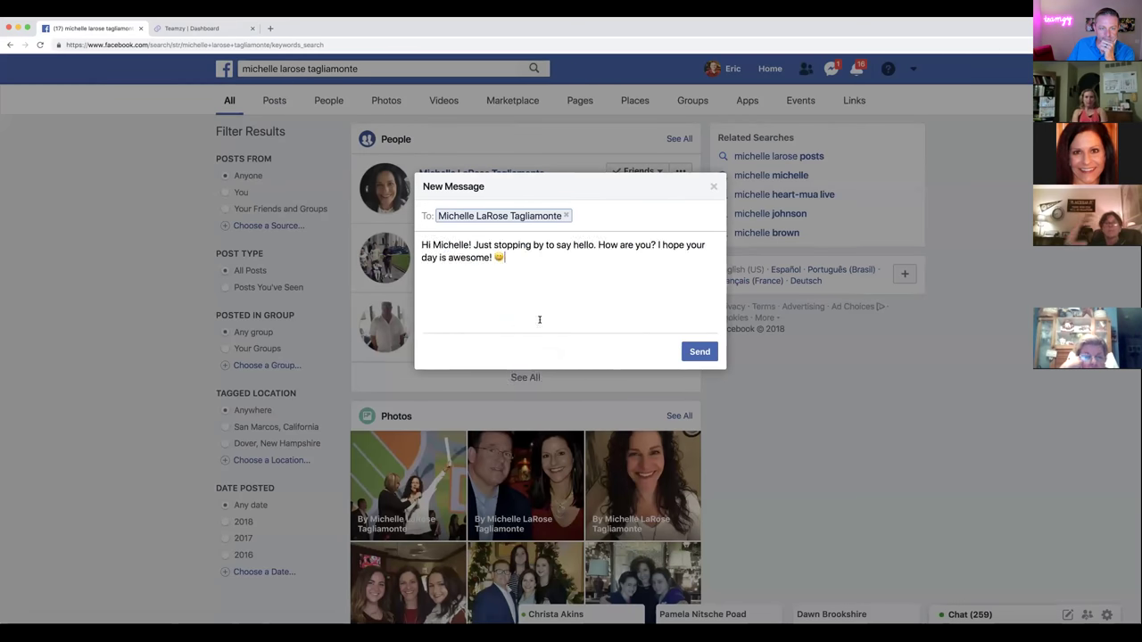
{"action": "left_click", "coordinate": [701, 352]}
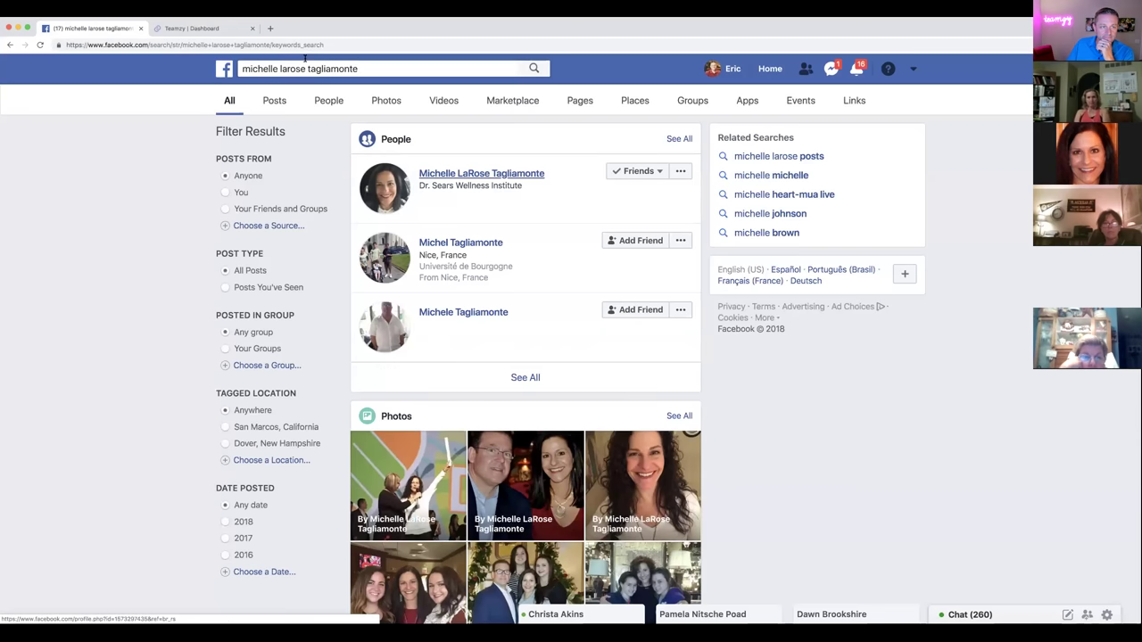
- Return to Teamzy and log the greeting as a Facebook Message connect for the prospect
{"action": "key", "text": "ctrl+Tab"}
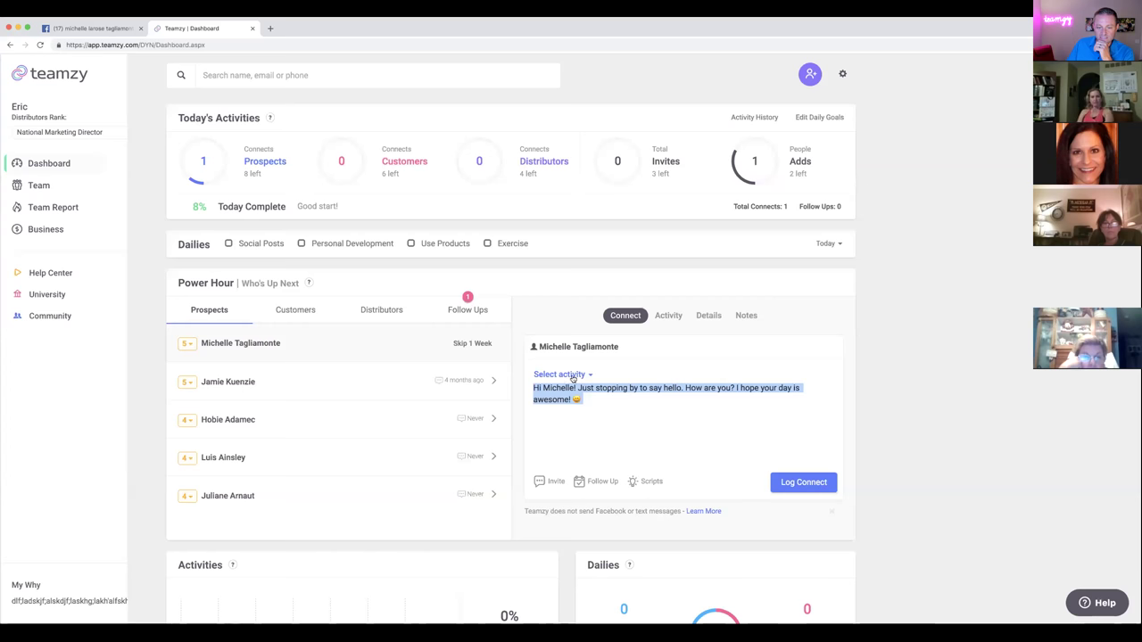
{"action": "left_click", "coordinate": [575, 376]}
{"action": "left_click", "coordinate": [571, 405]}
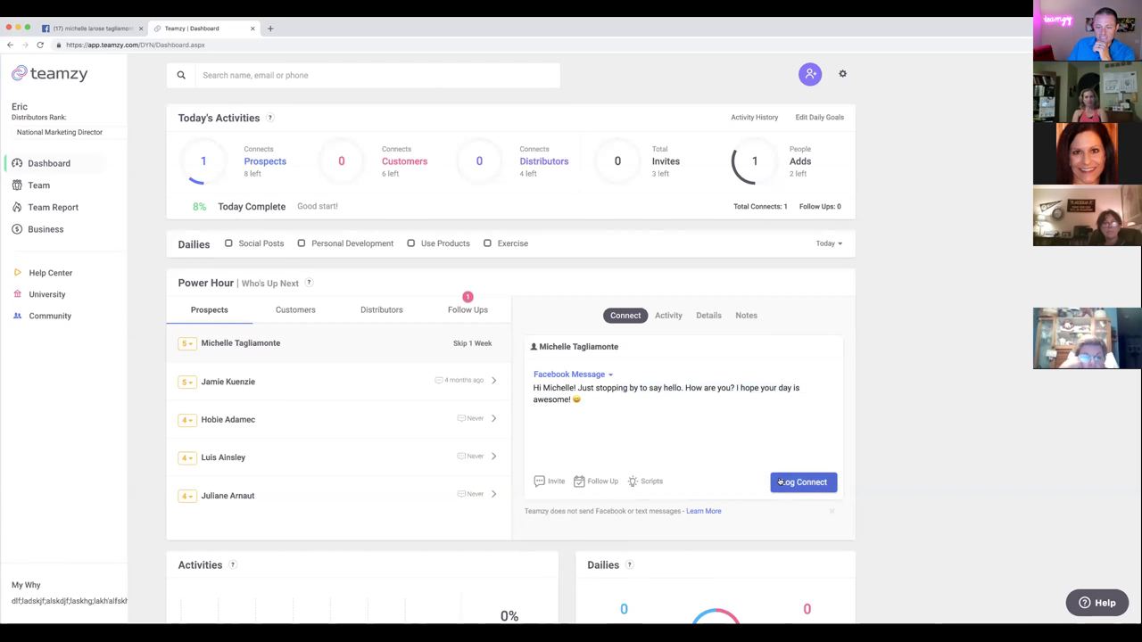
{"action": "left_click", "coordinate": [781, 482]}
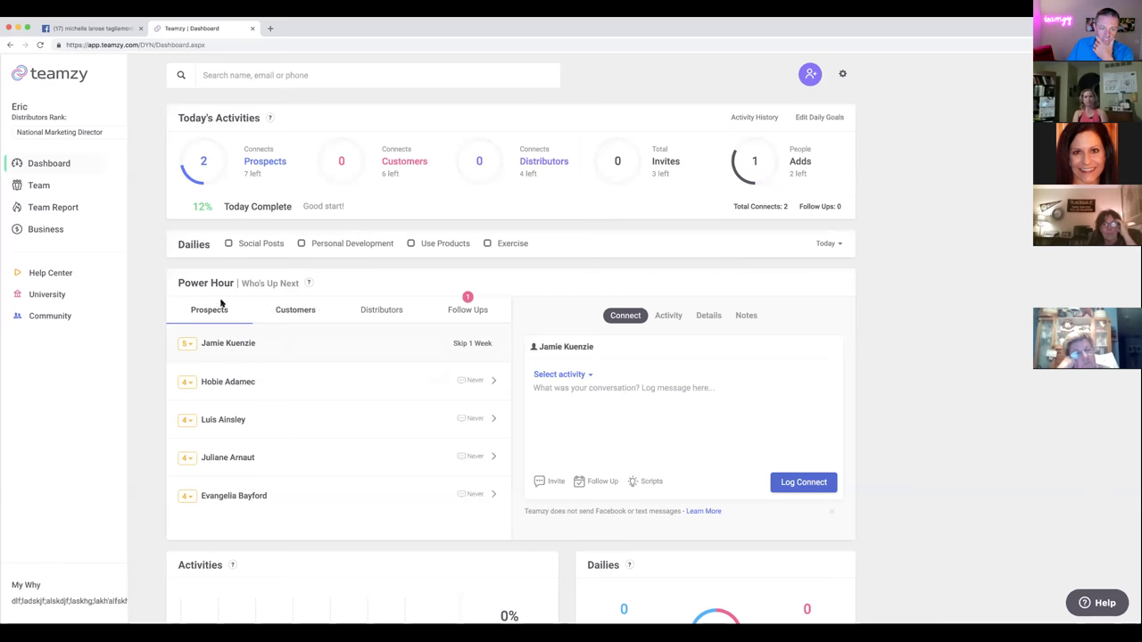
- Show the Power Hour customers, browse their Facebook script ideas, and copy the "Connect with a Customer or Distributor" script
{"action": "mouse_move", "coordinate": [203, 162]}
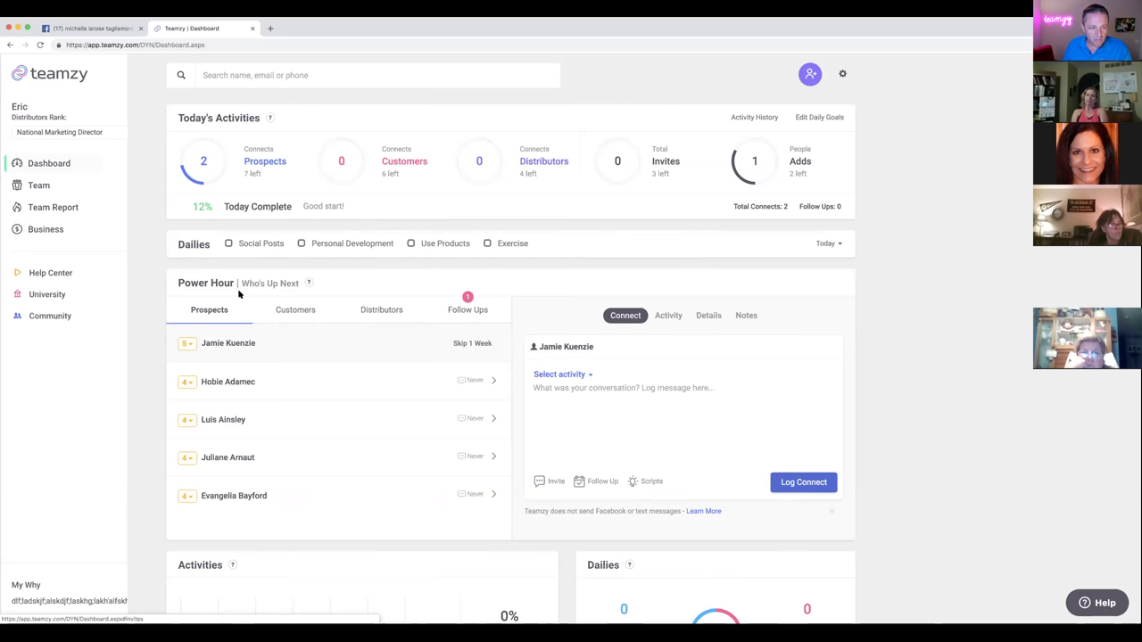
{"action": "left_click", "coordinate": [295, 309]}
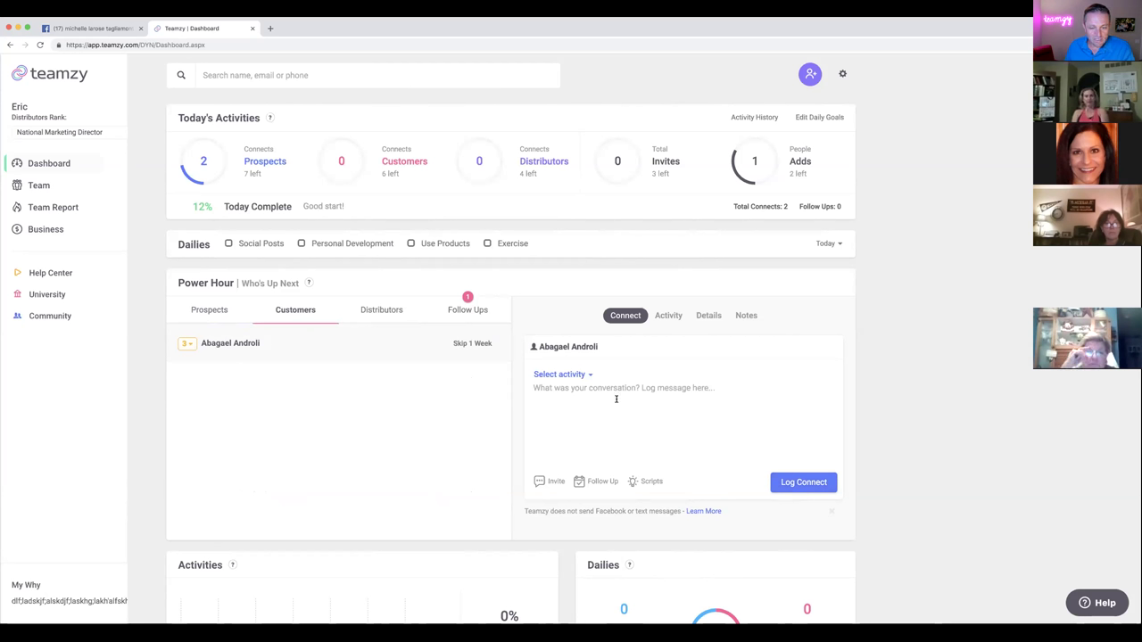
{"action": "left_click", "coordinate": [641, 482]}
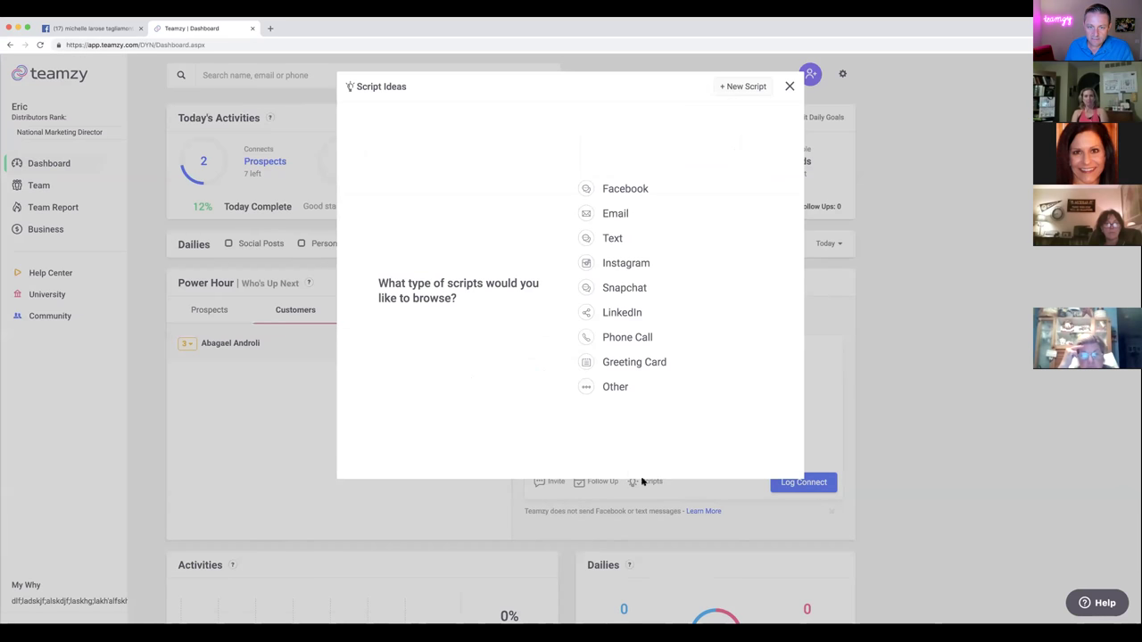
{"action": "left_click", "coordinate": [609, 189]}
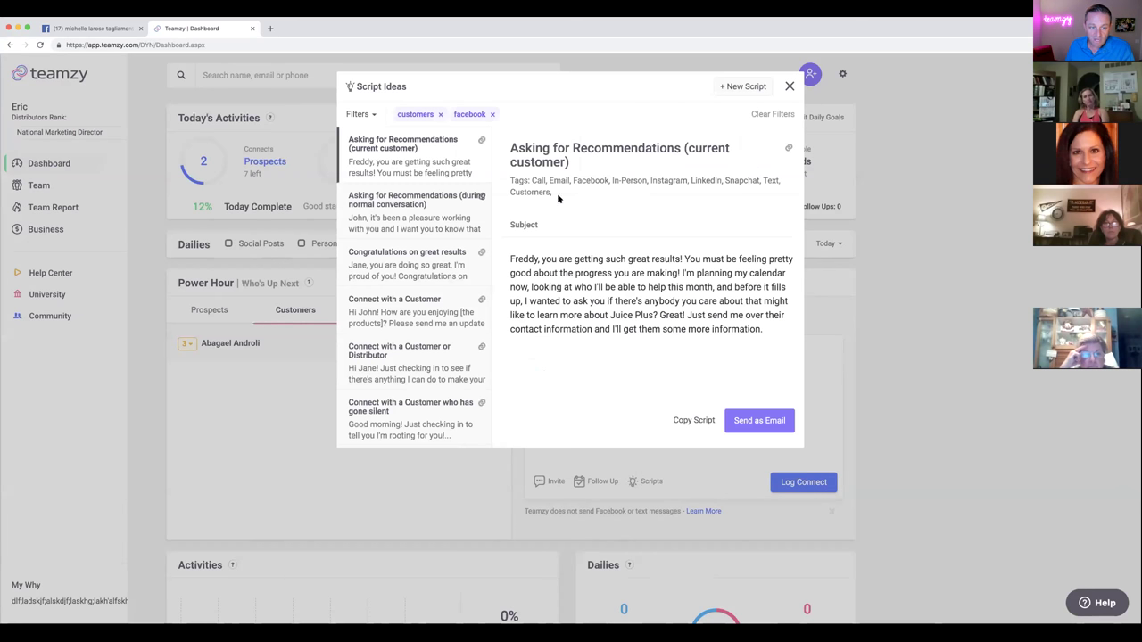
{"action": "left_click", "coordinate": [400, 265]}
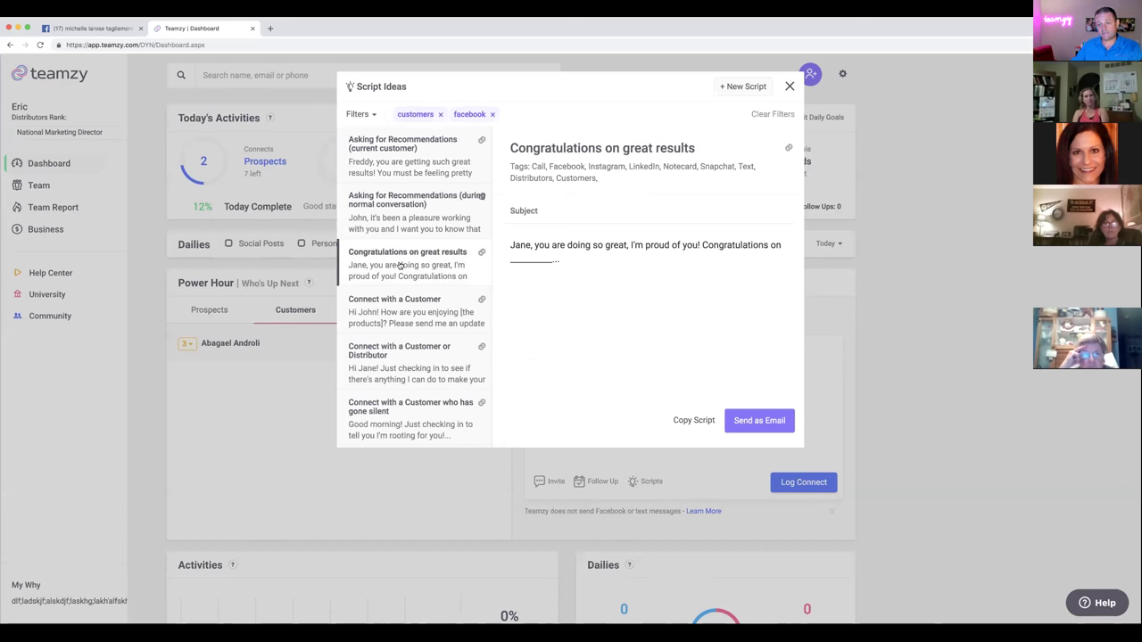
{"action": "left_click", "coordinate": [424, 317]}
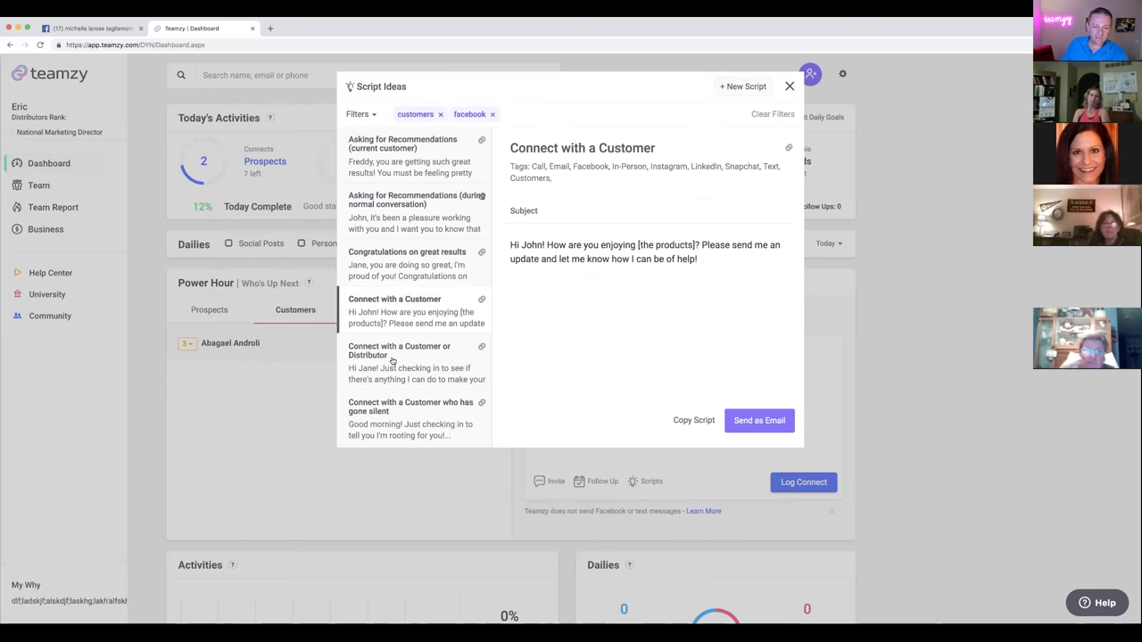
{"action": "left_click", "coordinate": [416, 371]}
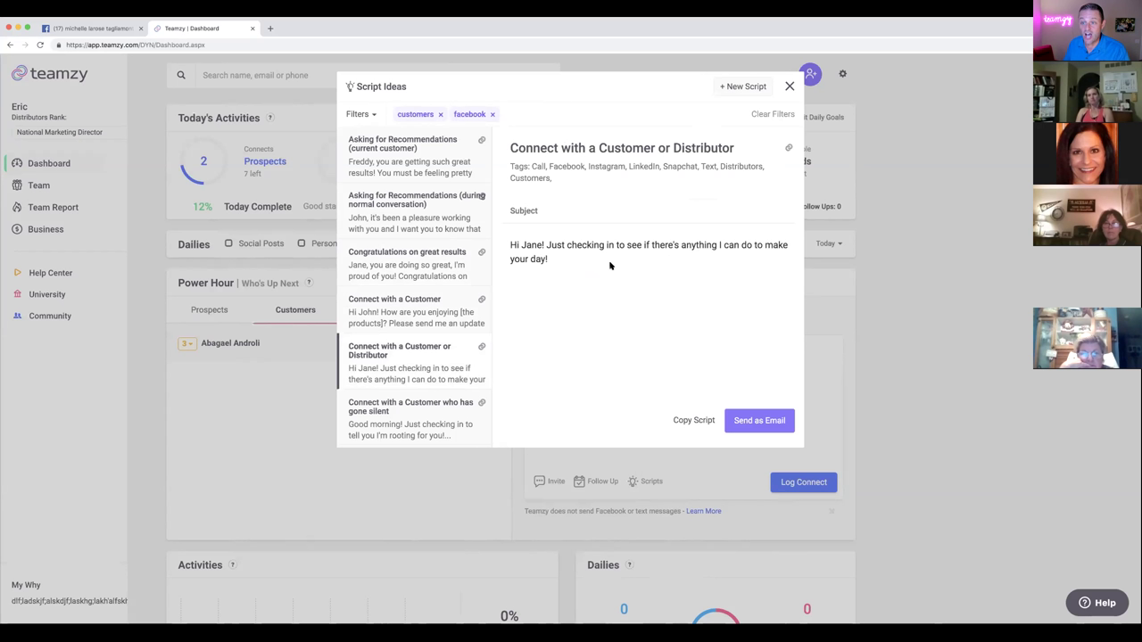
{"action": "left_click", "coordinate": [681, 424]}
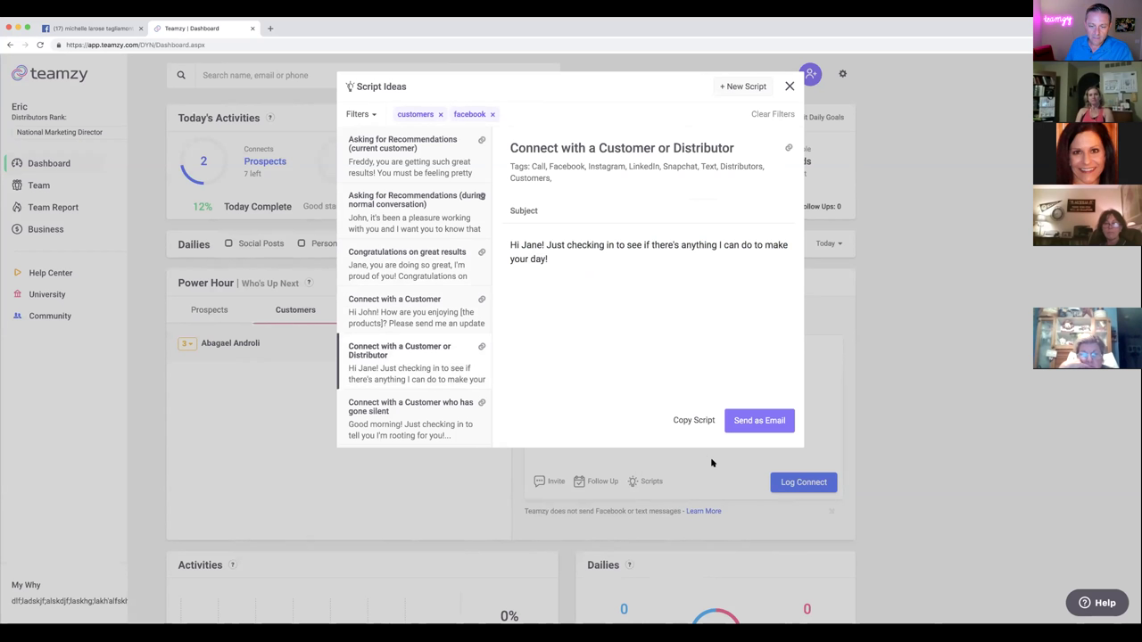
- Close the script ideas, paste the script into the customer's connect message, and replace the sample name with the customer's first name
{"action": "left_click", "coordinate": [812, 349]}
{"action": "right_click", "coordinate": [575, 405]}
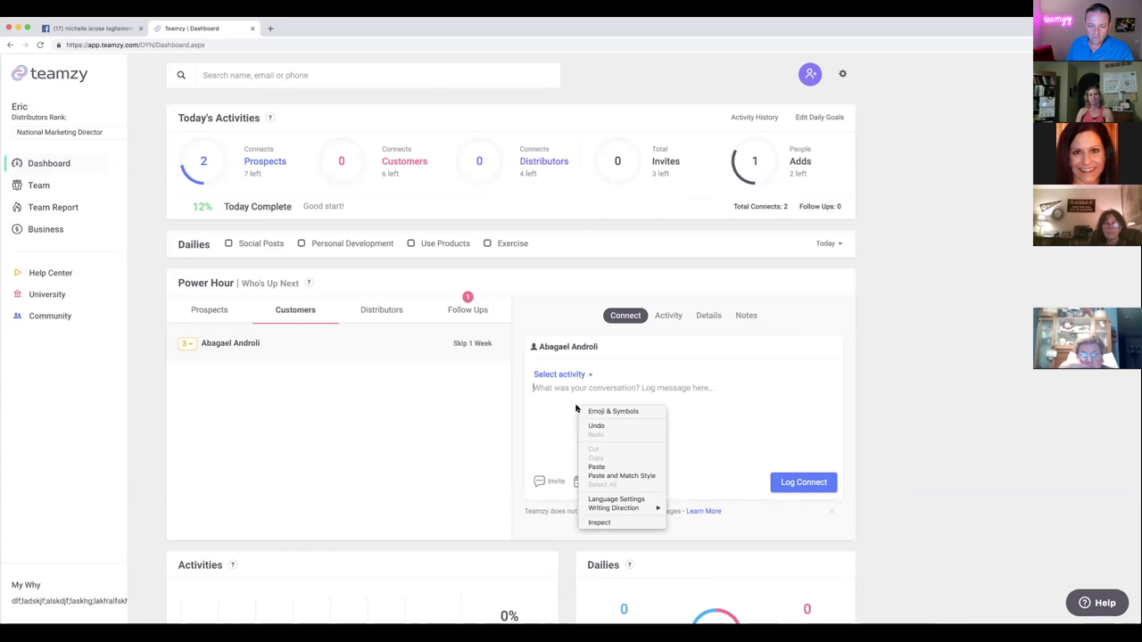
{"action": "left_click", "coordinate": [601, 467]}
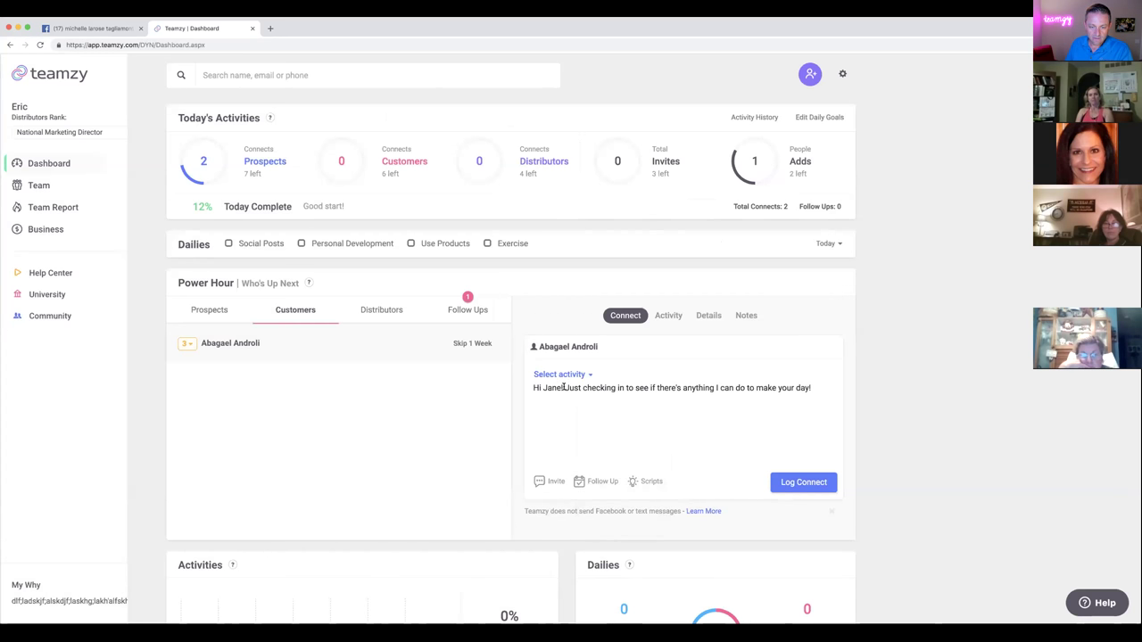
{"action": "double_click", "coordinate": [559, 388]}
{"action": "key", "text": "BackSpace"}
{"action": "type", "text": "Abaga"}
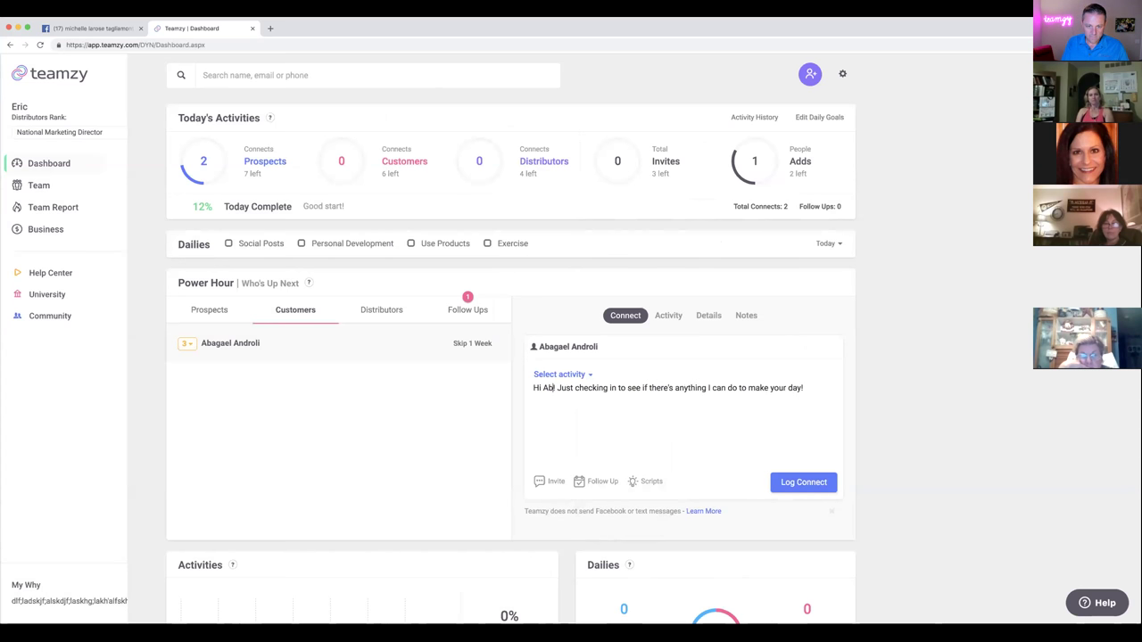
{"action": "type", "text": "el"}
{"action": "left_click", "coordinate": [609, 430]}
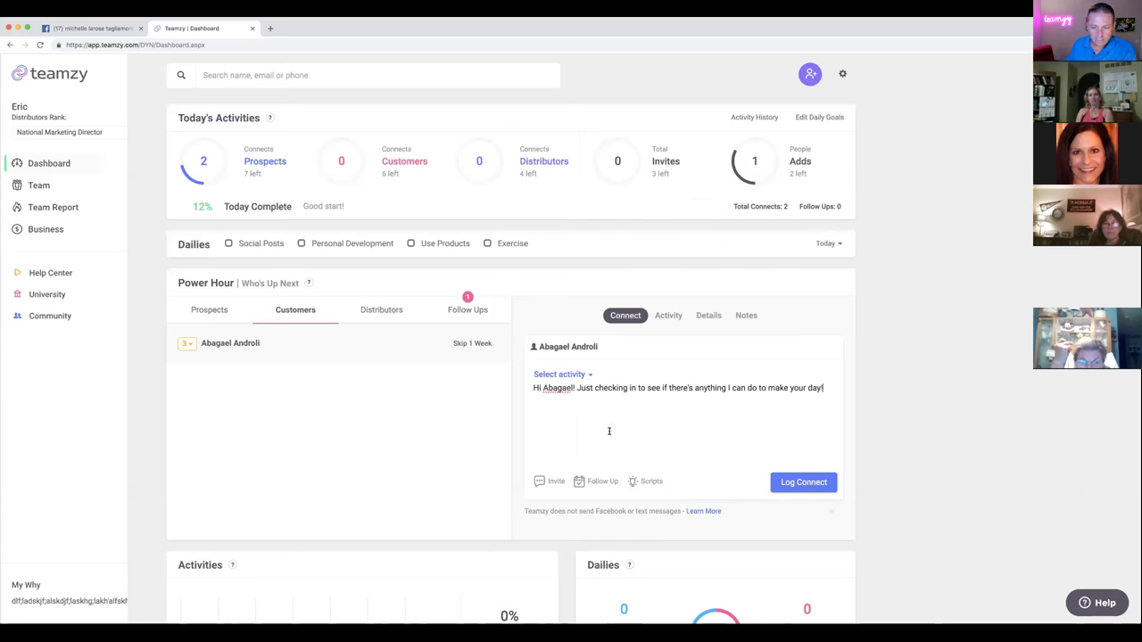
- Set the customer's connect activity to Facebook Message and log the connect
{"action": "left_click", "coordinate": [580, 376]}
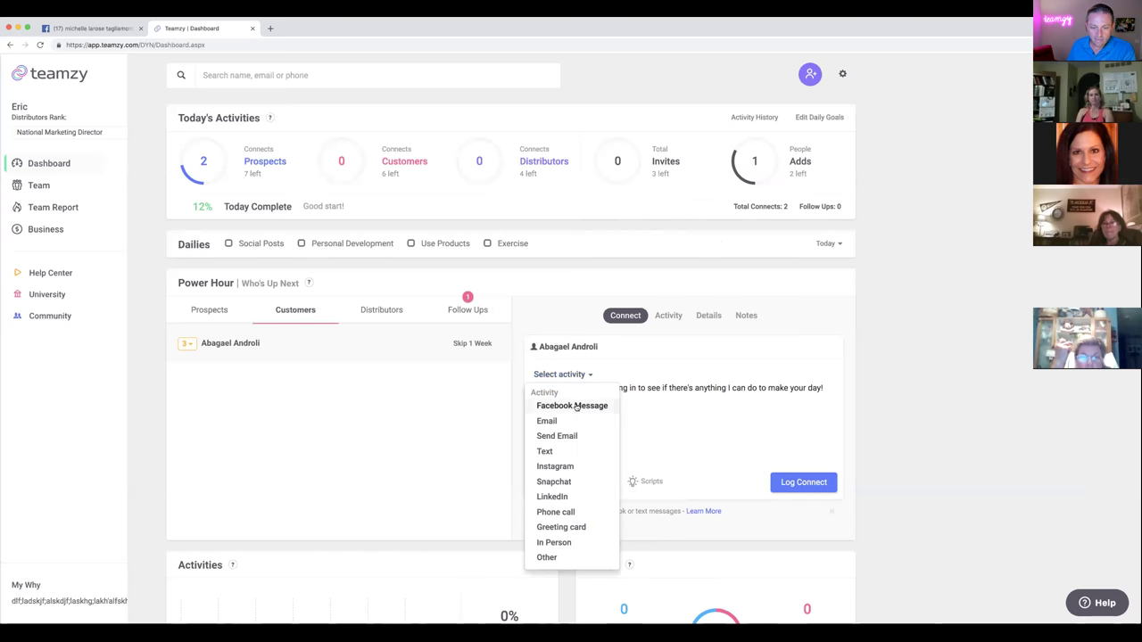
{"action": "left_click", "coordinate": [579, 403]}
{"action": "left_click", "coordinate": [809, 486]}
- Review the Power Hour lists for distributors, prospects, customers and follow-ups, ending on the prospects
{"action": "mouse_move", "coordinate": [357, 165]}
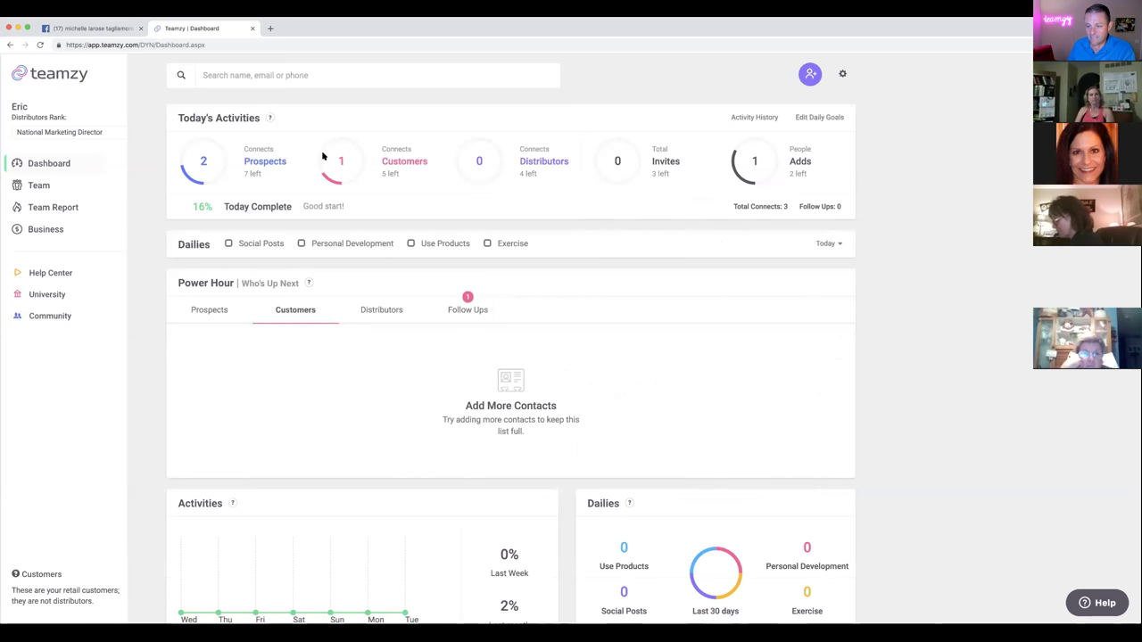
{"action": "left_click", "coordinate": [373, 317]}
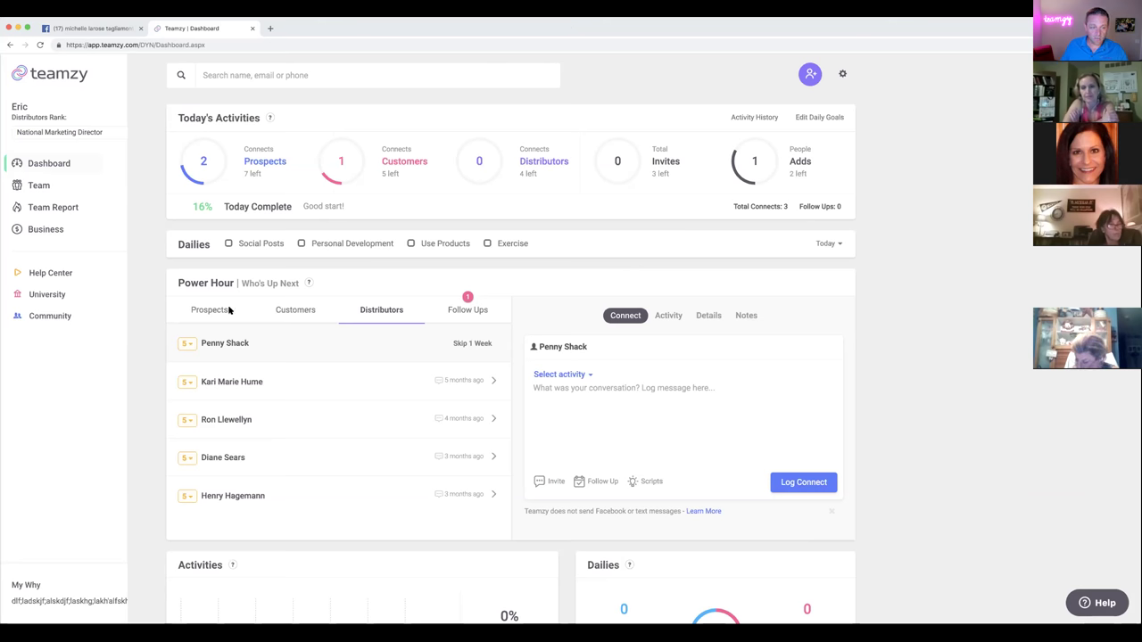
{"action": "left_click", "coordinate": [386, 309]}
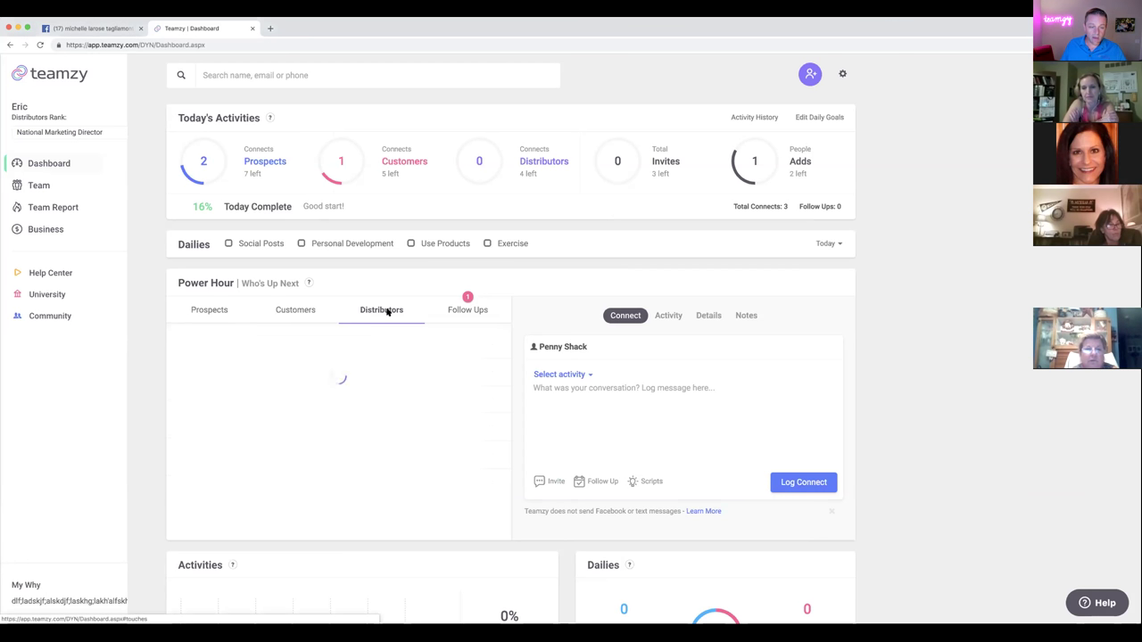
{"action": "left_click", "coordinate": [202, 311]}
{"action": "left_click", "coordinate": [292, 317]}
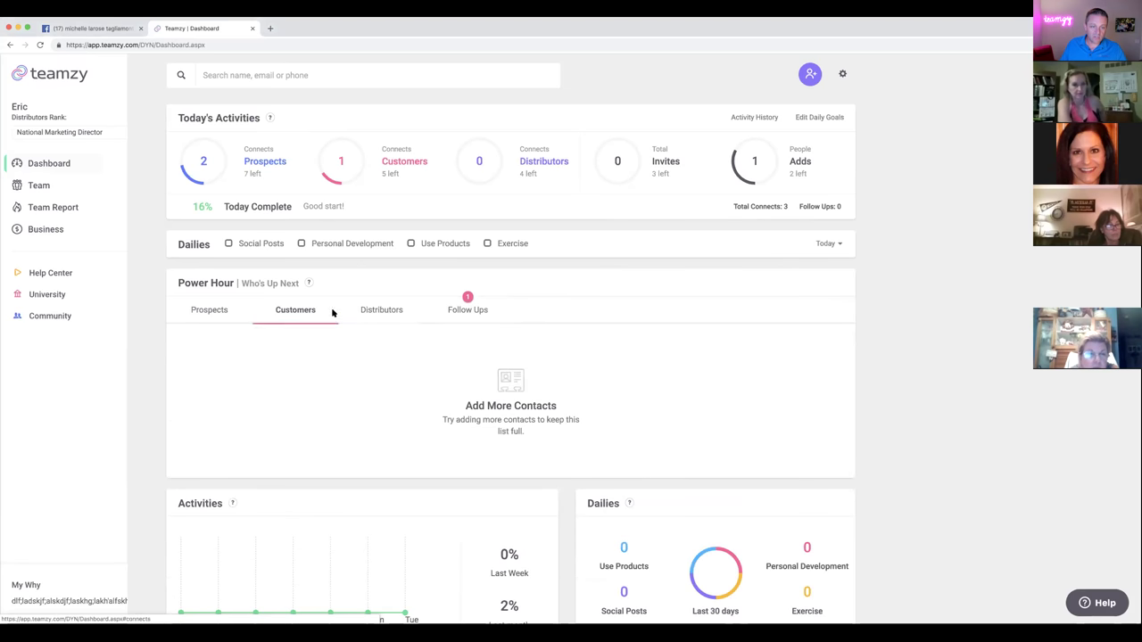
{"action": "left_click", "coordinate": [362, 314]}
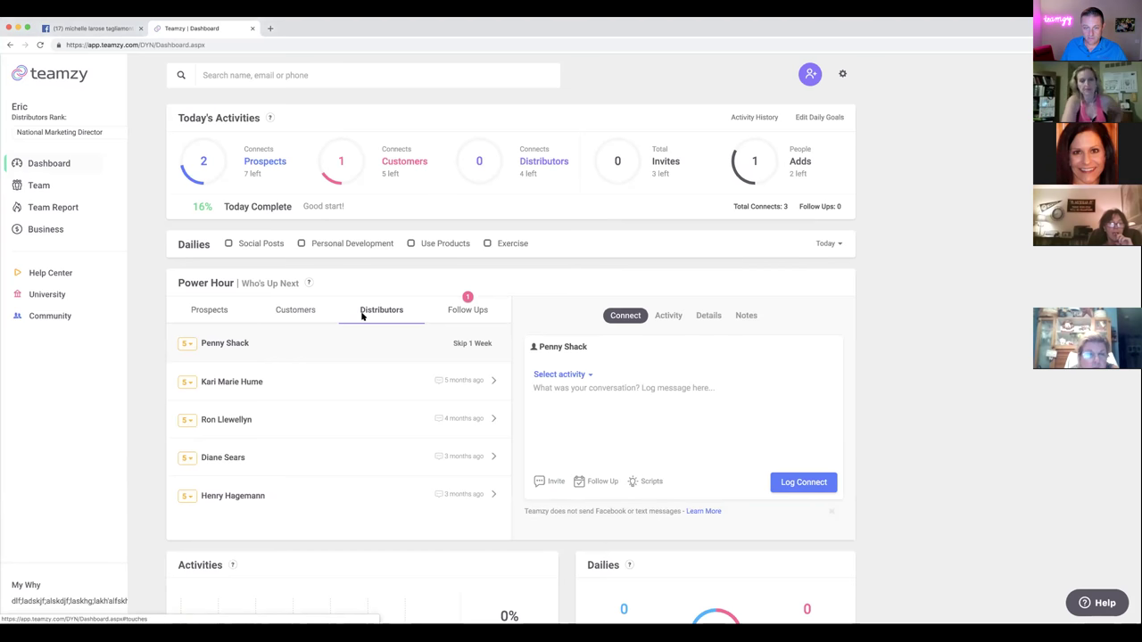
{"action": "left_click", "coordinate": [462, 307]}
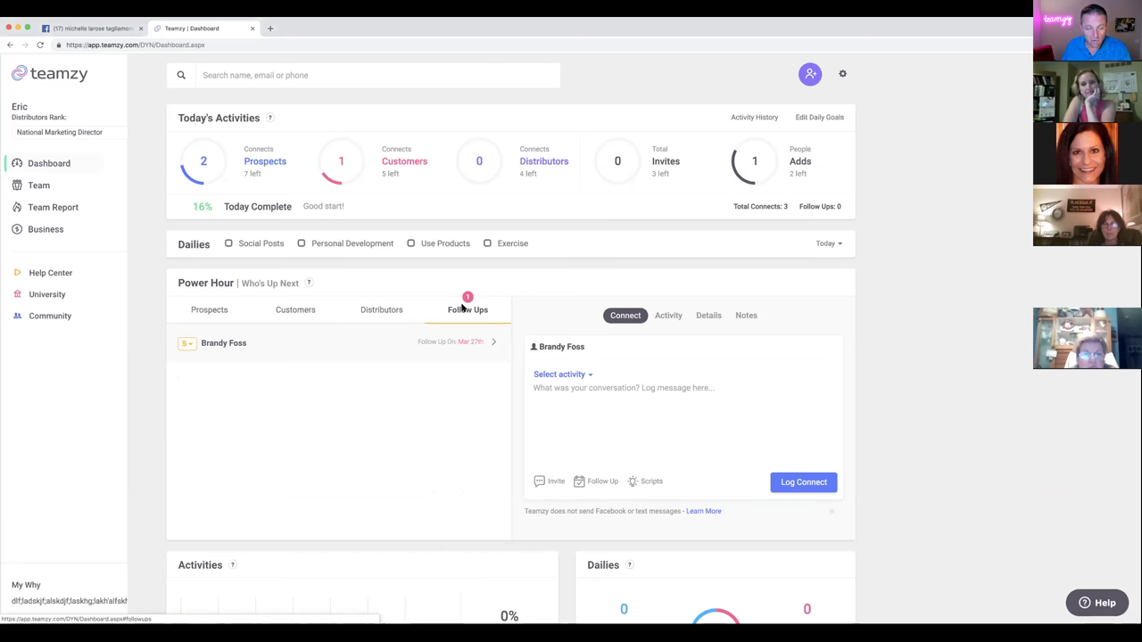
{"action": "left_click", "coordinate": [211, 308]}
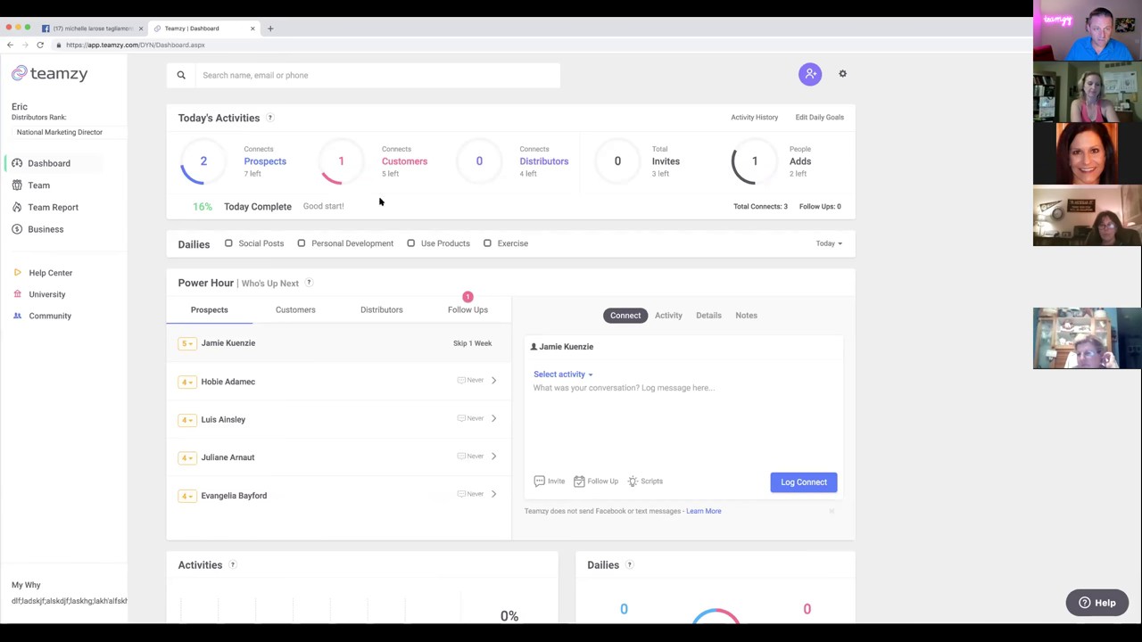
- Search Teamzy for the recently messaged prospect, open the contact record, and start a new connect entry
{"action": "type", "text": "miche"}
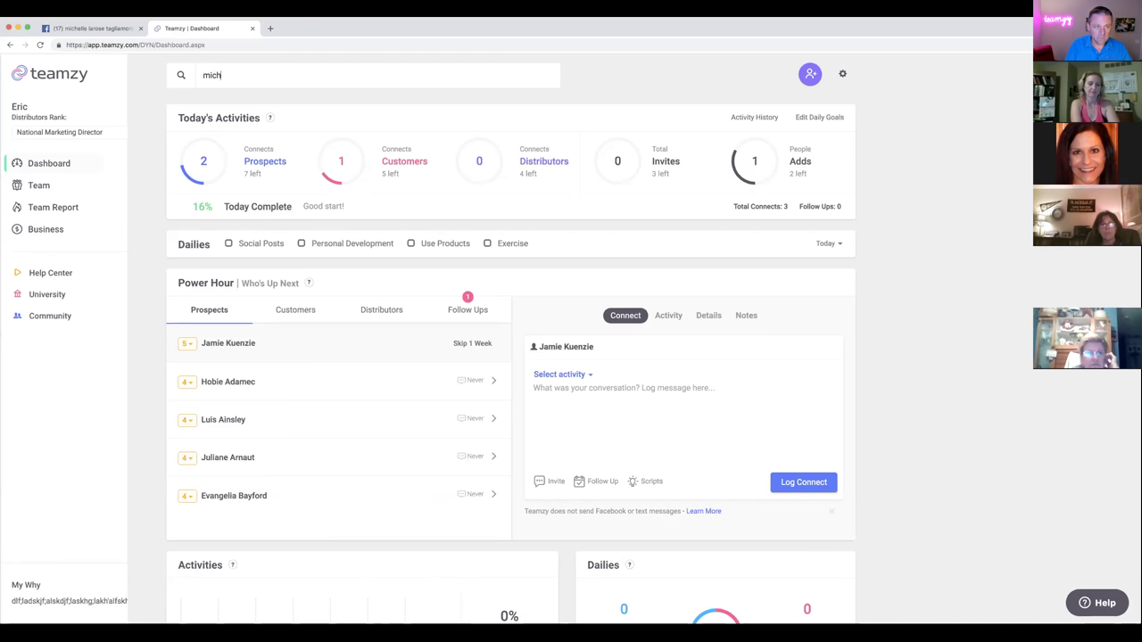
{"action": "left_click", "coordinate": [337, 92]}
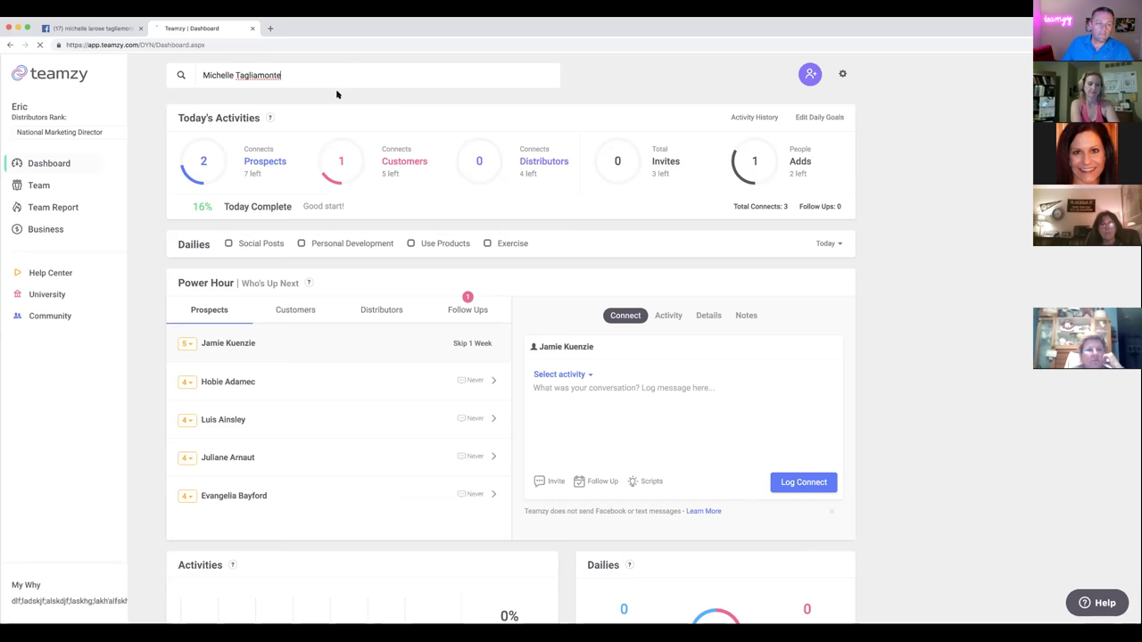
{"action": "left_click", "coordinate": [602, 196]}
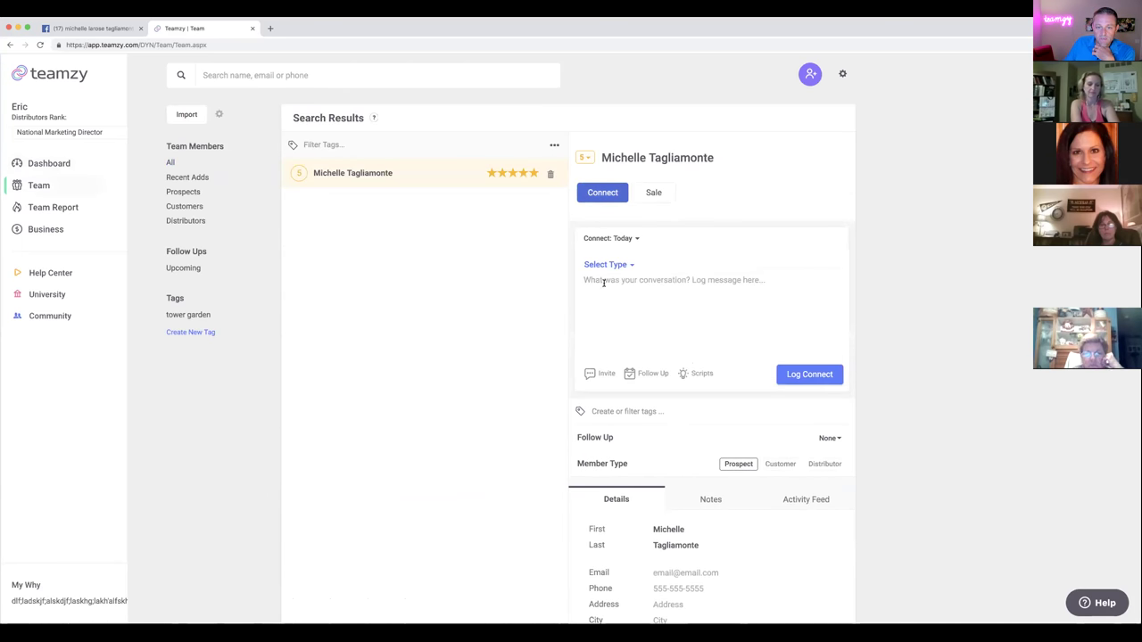
- Mark the prospect's connect entry as a Share Products invite, note "Products, regimen" and set its type to Email
{"action": "left_click", "coordinate": [596, 375]}
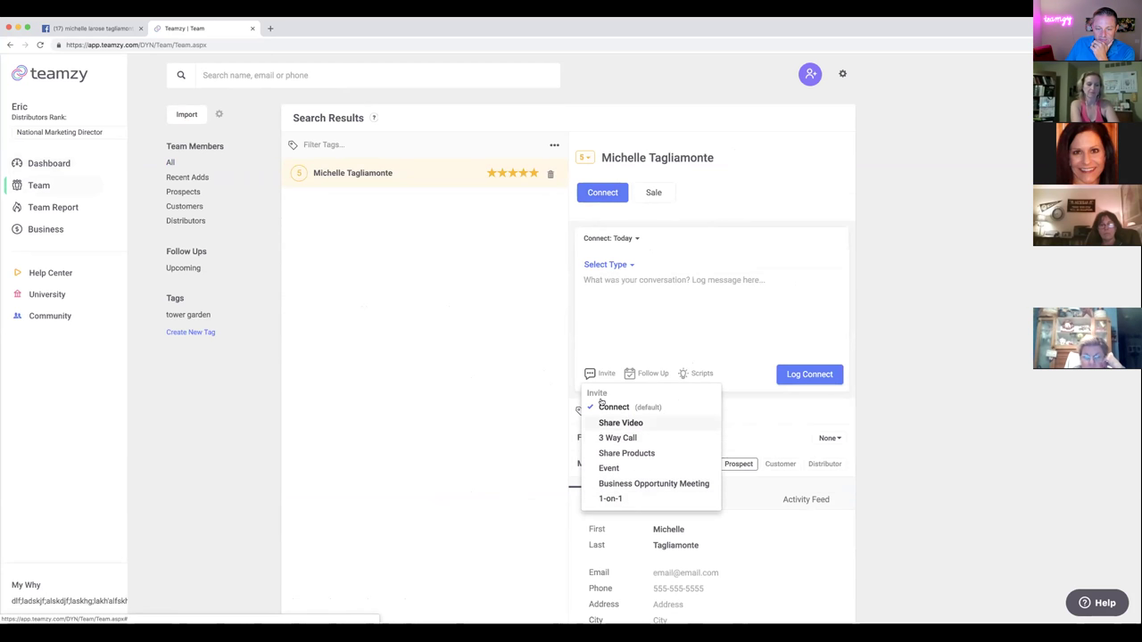
{"action": "left_click", "coordinate": [606, 454]}
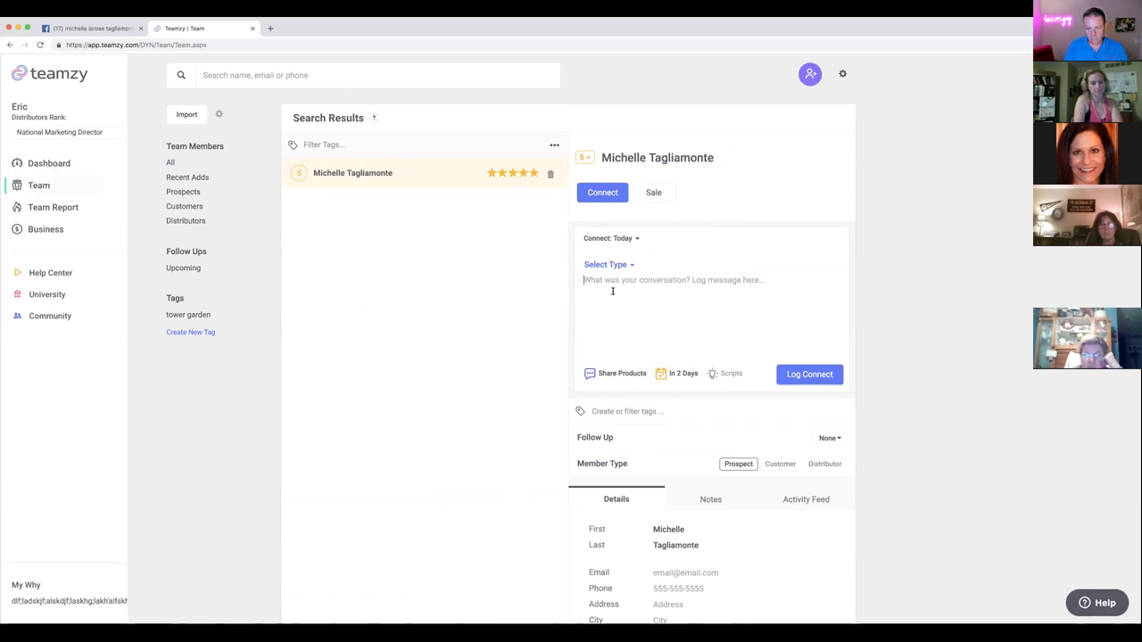
{"action": "type", "text": "Products,"}
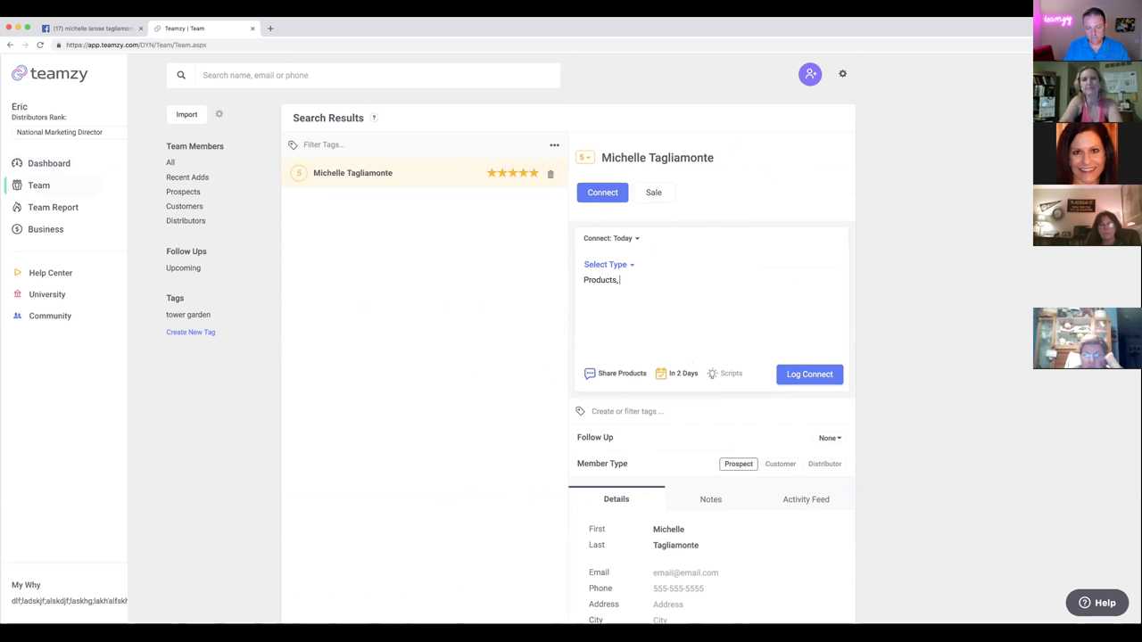
{"action": "type", "text": " regimen"}
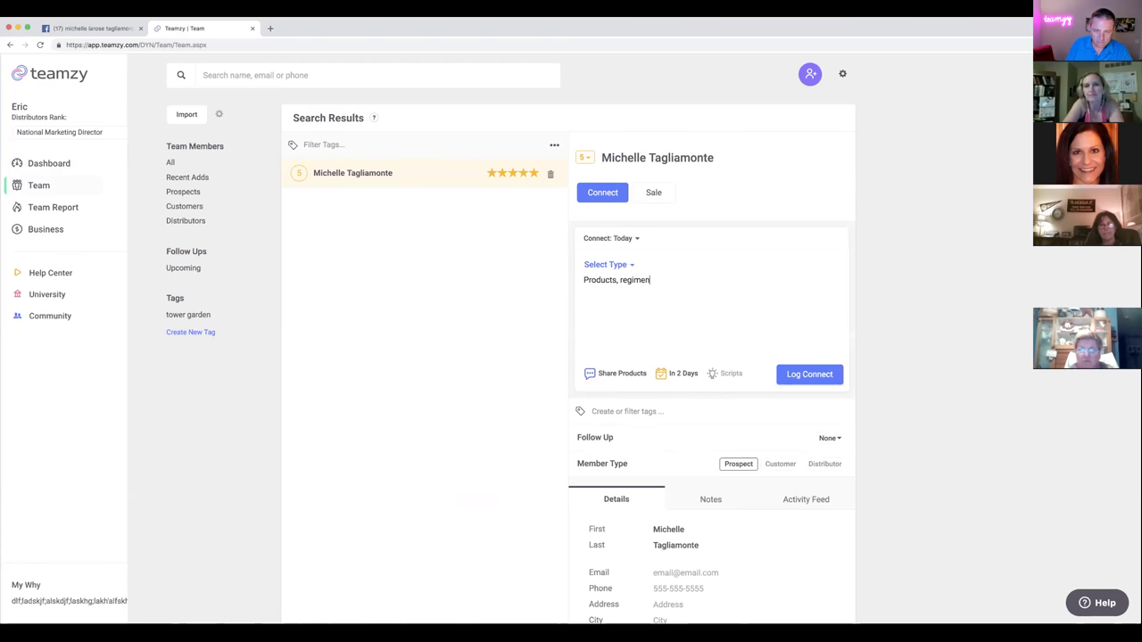
{"action": "left_click", "coordinate": [614, 265]}
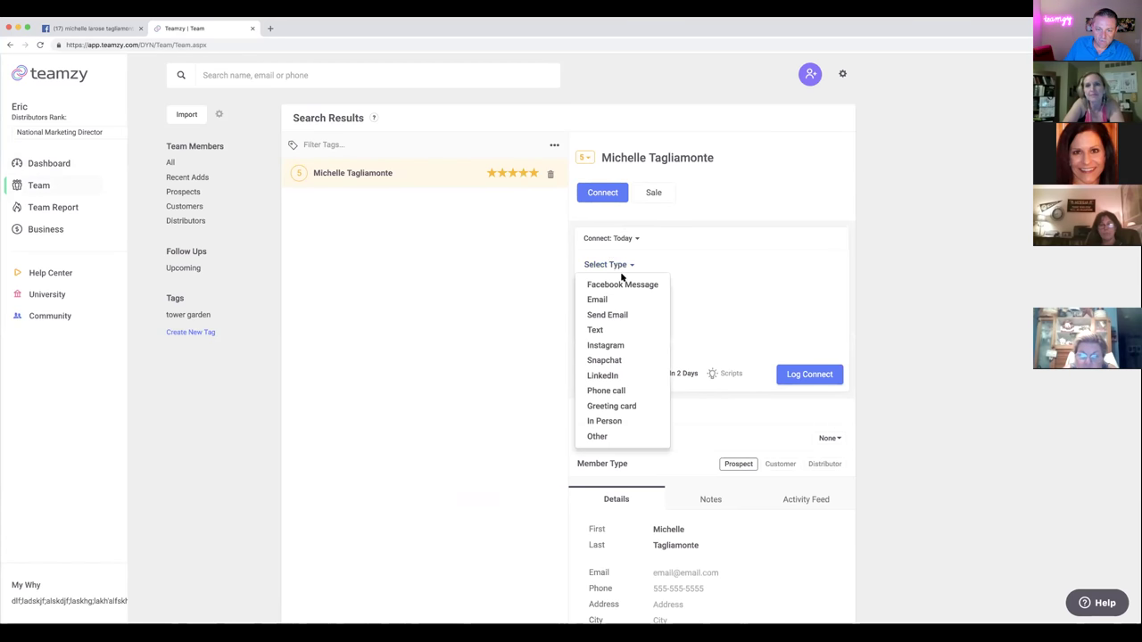
{"action": "left_click", "coordinate": [603, 299]}
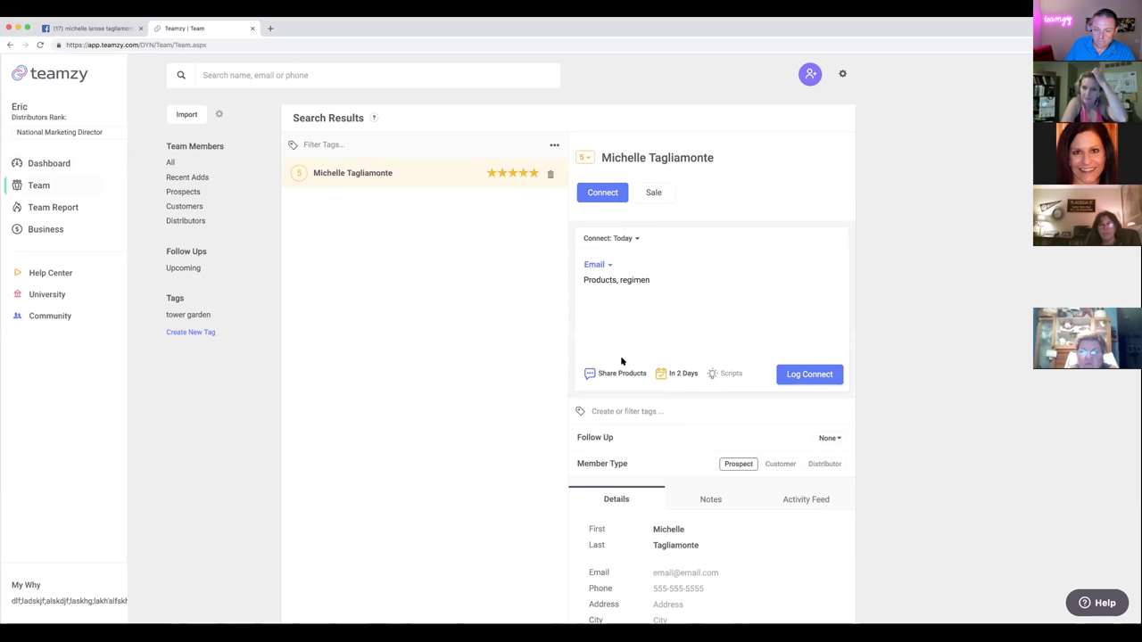
- Set the entry's follow-up to Tomorrow and log the connect
{"action": "left_click", "coordinate": [670, 377]}
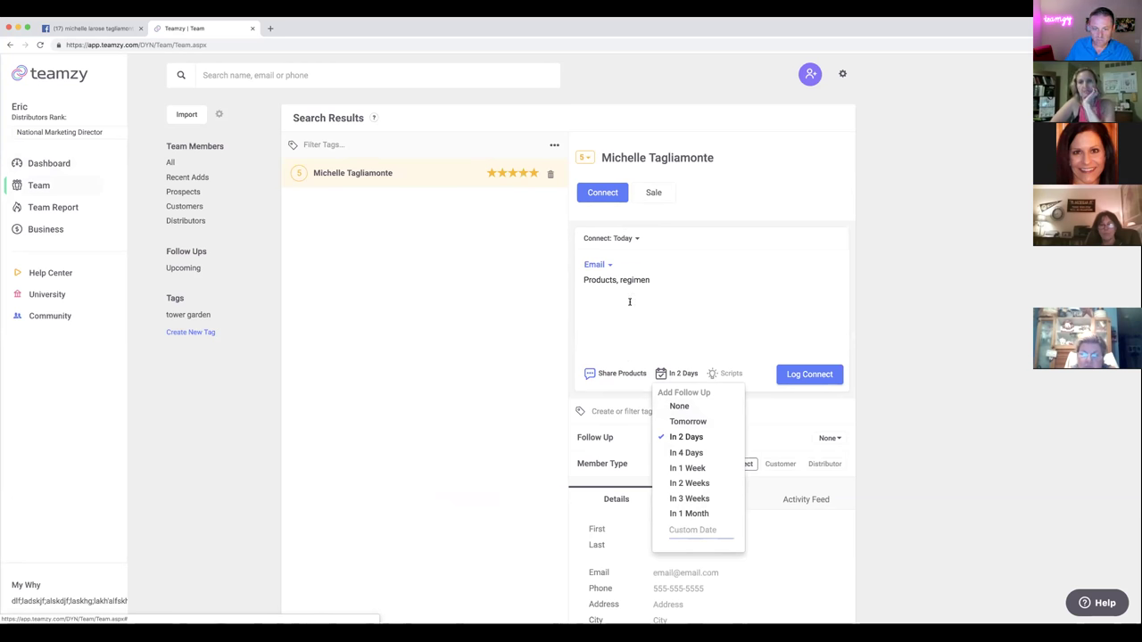
{"action": "left_click", "coordinate": [688, 421]}
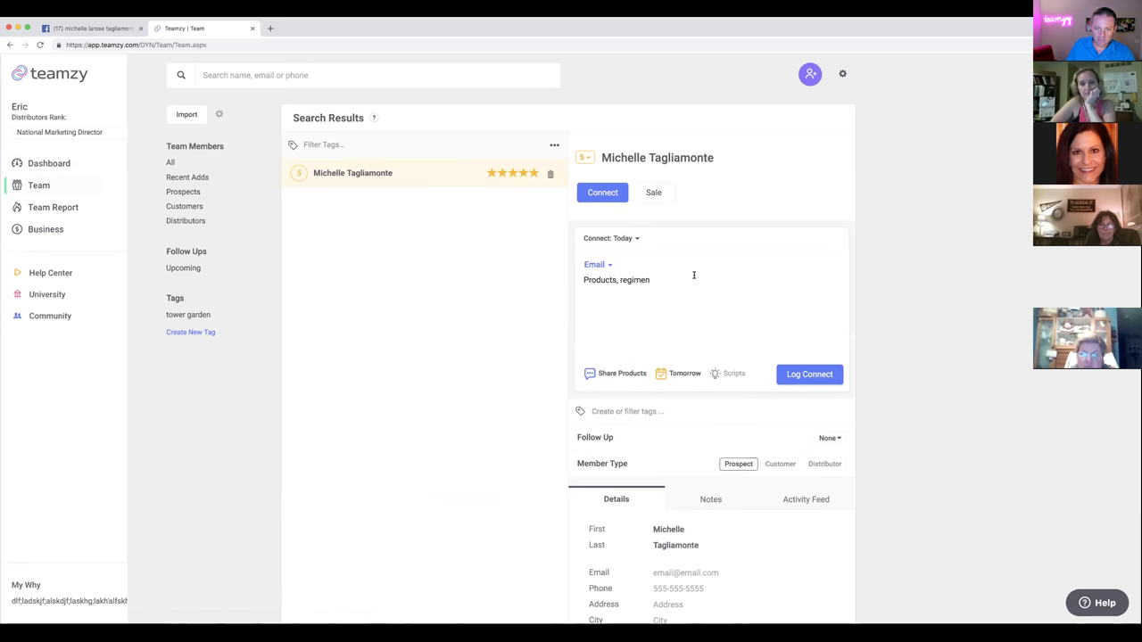
{"action": "left_click", "coordinate": [822, 375]}
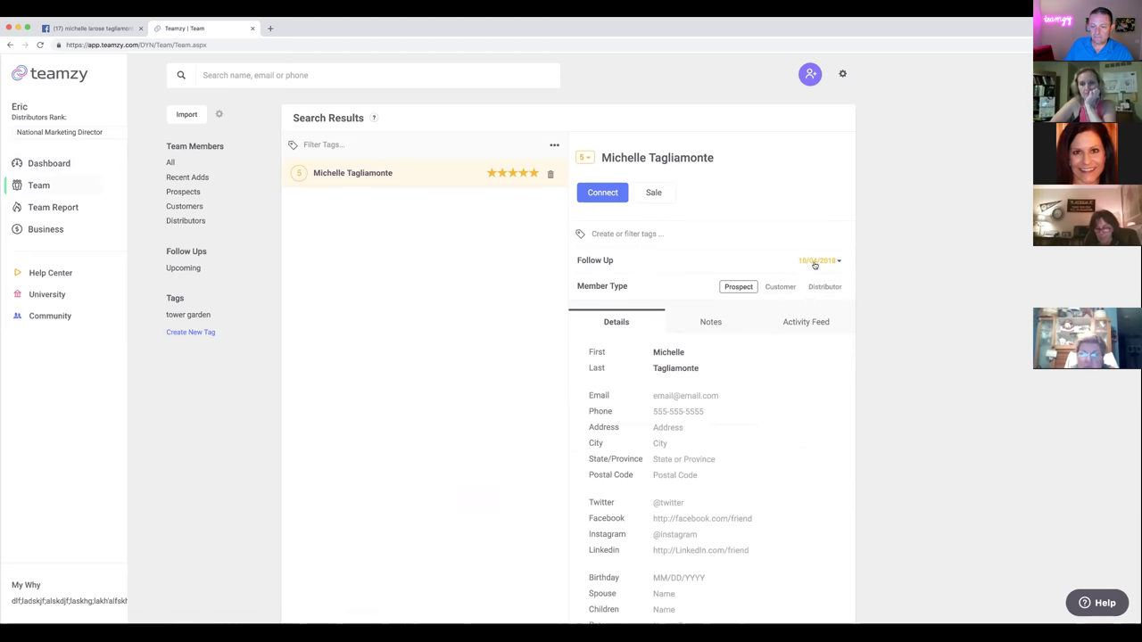
- Return to the dashboard and review the Power Hour lists for prospects, customers and distributors, ending on the follow-ups
{"action": "left_click", "coordinate": [36, 160]}
{"action": "left_click", "coordinate": [465, 314]}
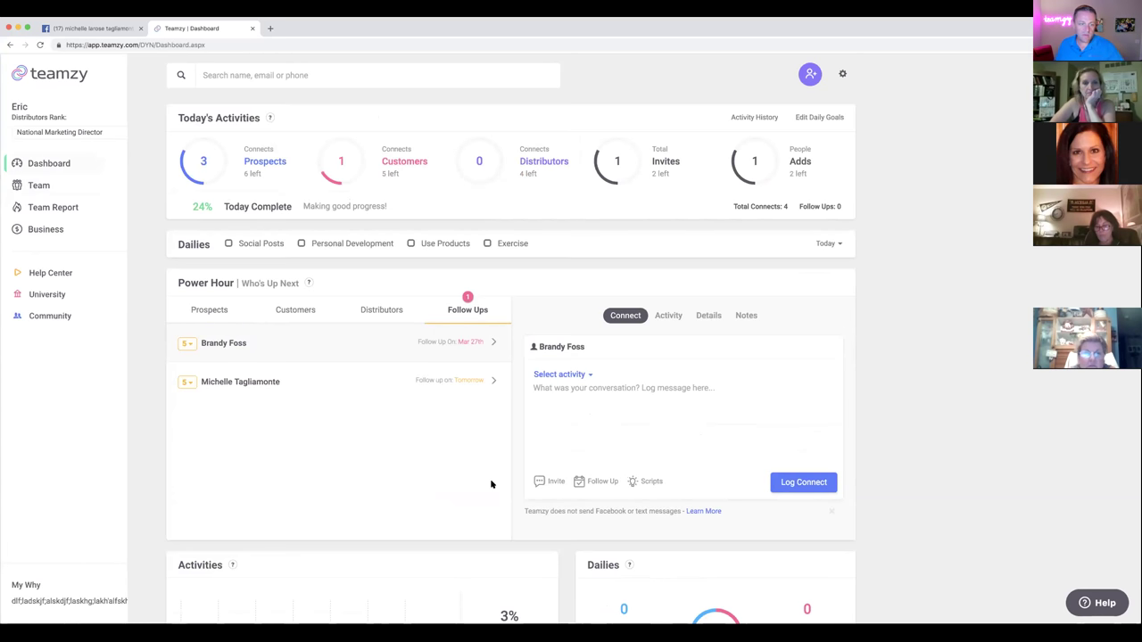
{"action": "left_click", "coordinate": [200, 316]}
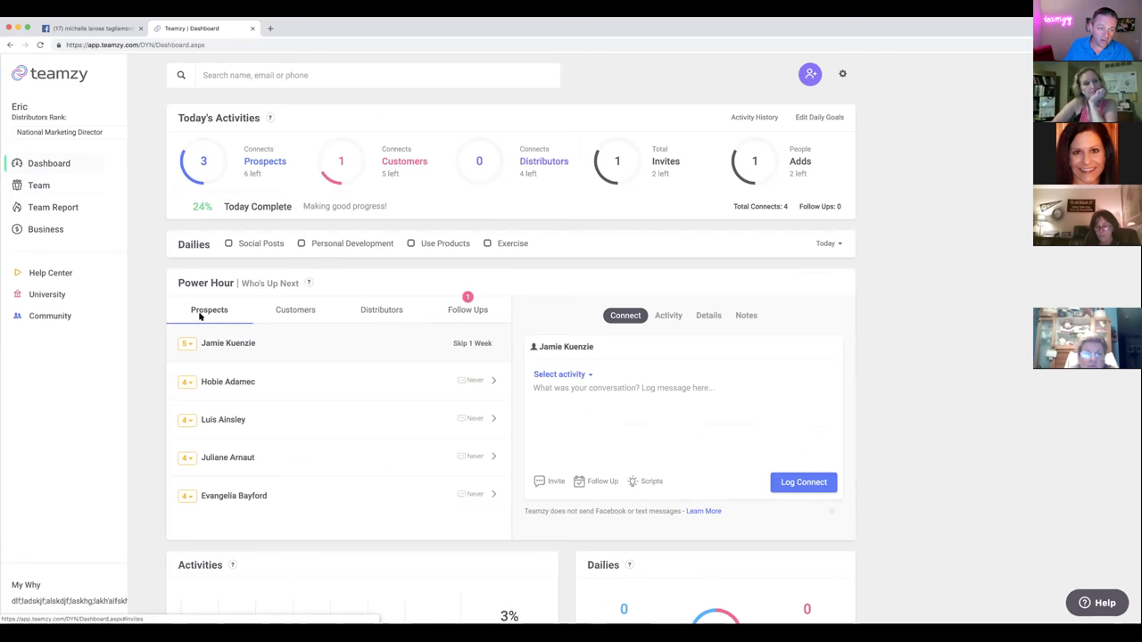
{"action": "left_click", "coordinate": [298, 313]}
{"action": "left_click", "coordinate": [379, 313]}
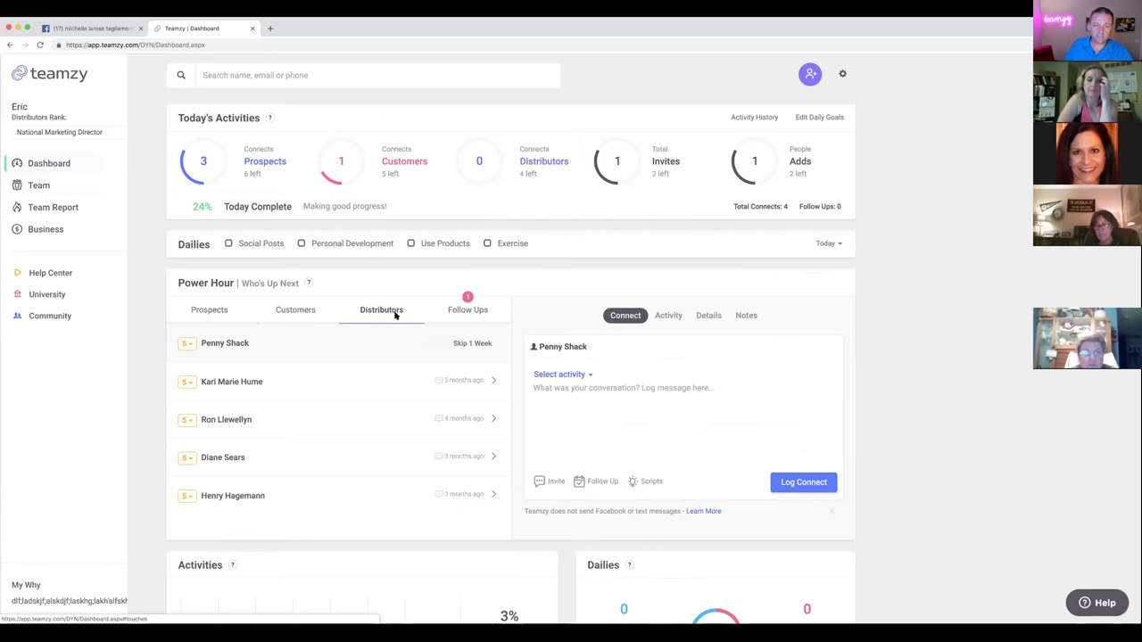
{"action": "left_click", "coordinate": [461, 310]}
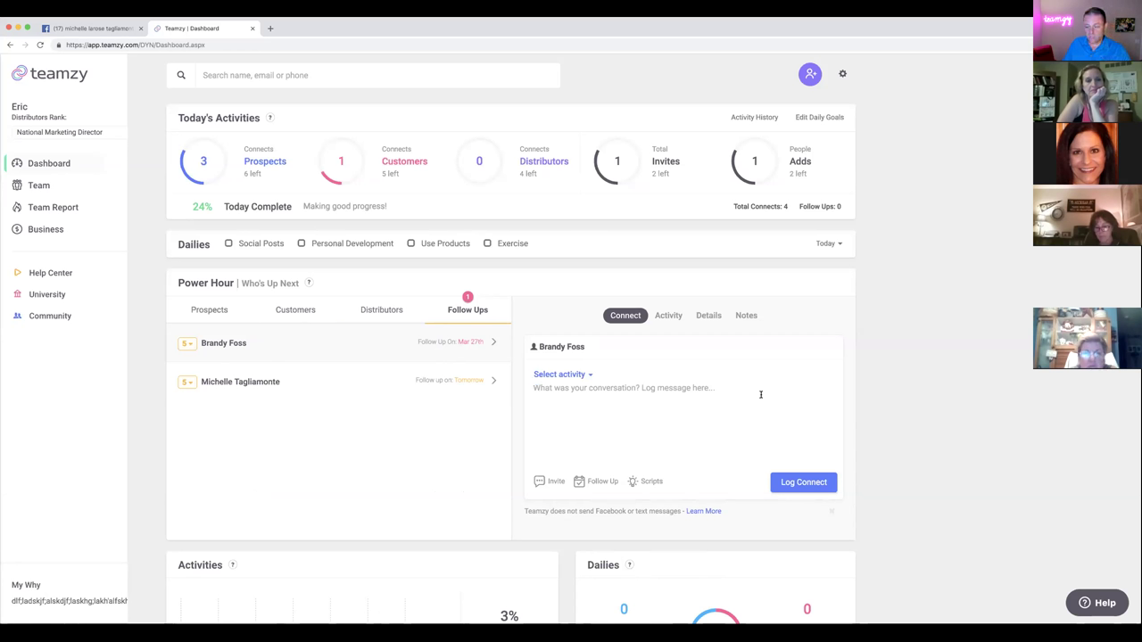
- Browse the Facebook script ideas, copy the Follow Up 1 script and close the script ideas
{"action": "left_click", "coordinate": [645, 482]}
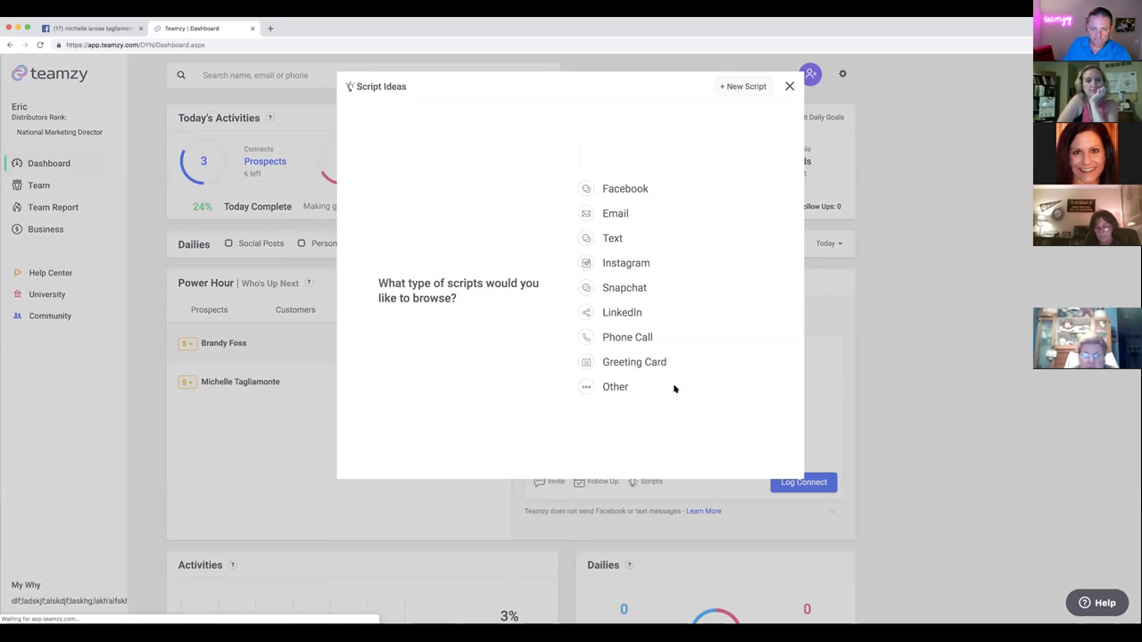
{"action": "left_click", "coordinate": [616, 190]}
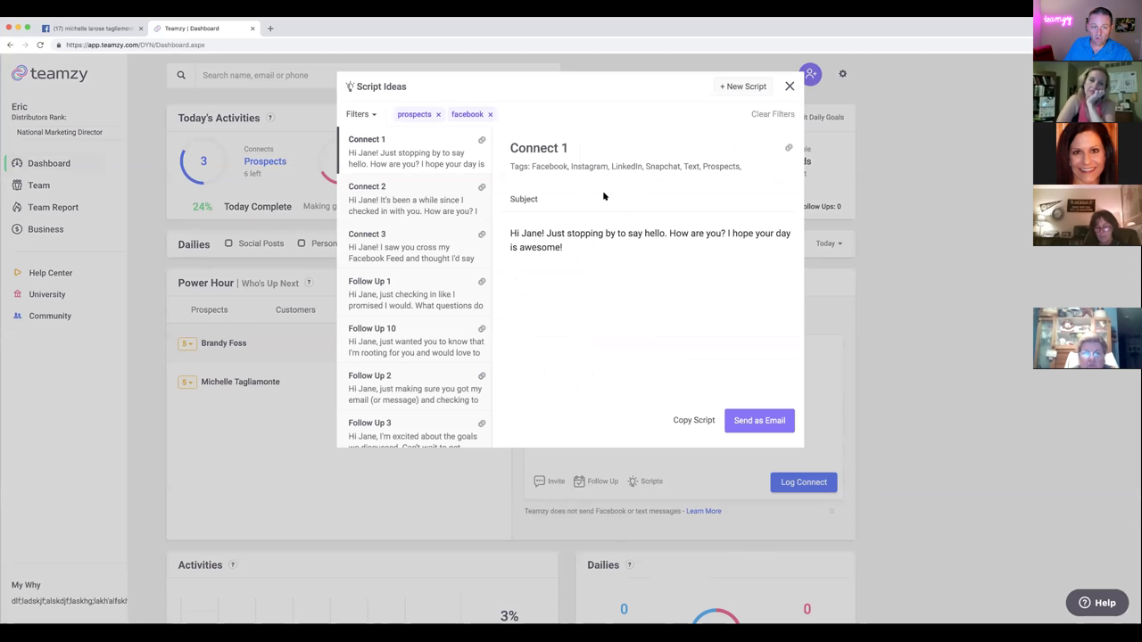
{"action": "left_click", "coordinate": [417, 301]}
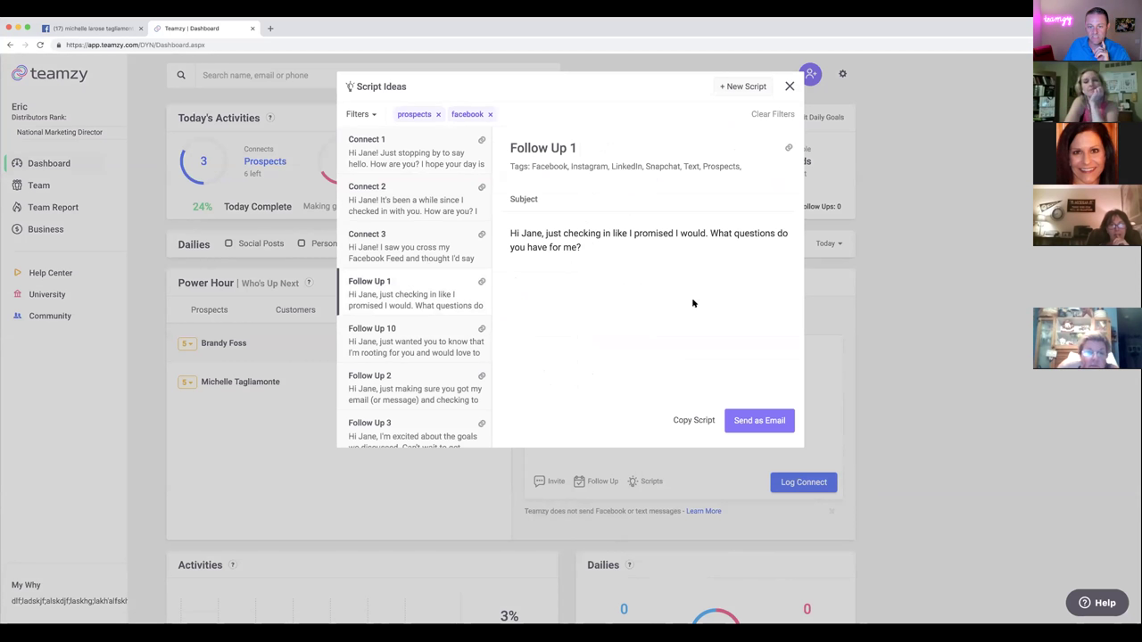
{"action": "left_click", "coordinate": [690, 421]}
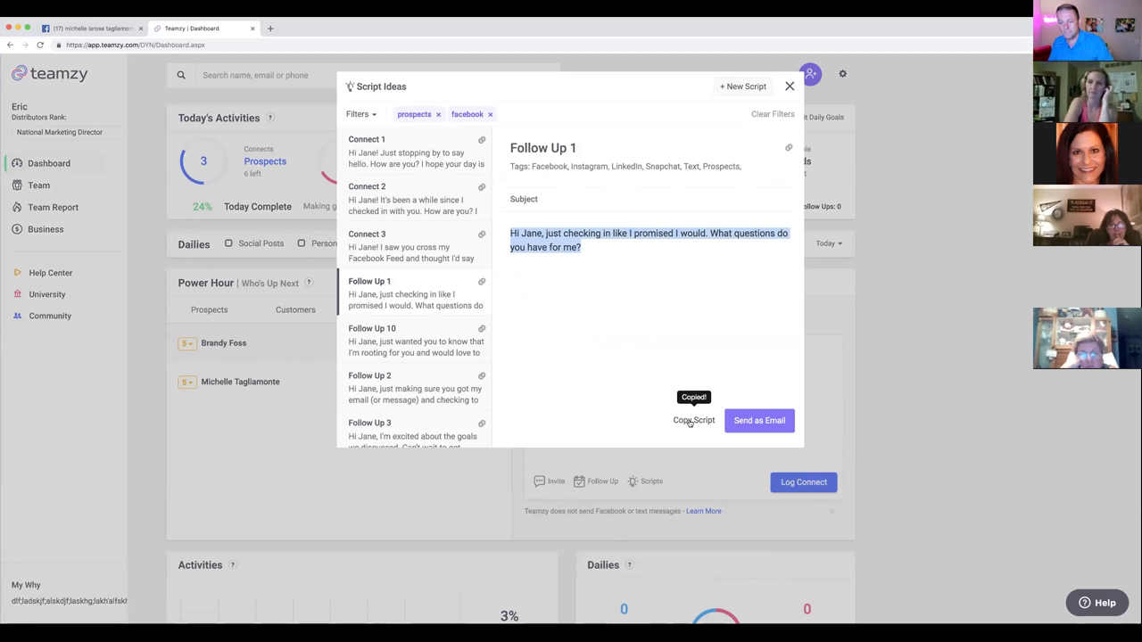
{"action": "left_click", "coordinate": [788, 87]}
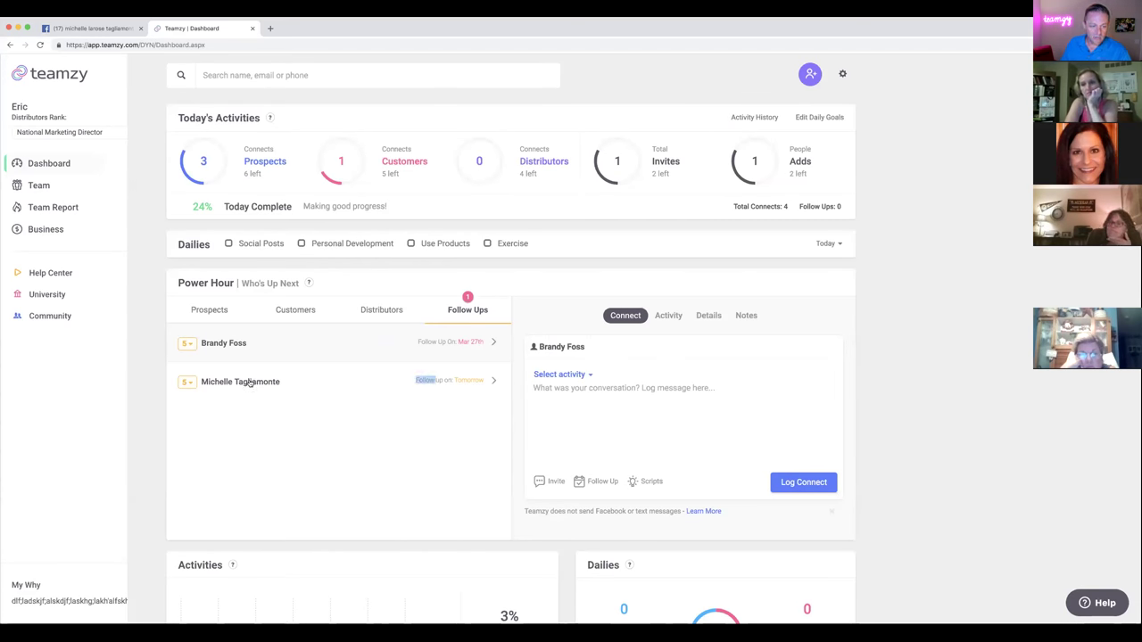
- Paste the script into the connect message of the prospect due for follow-up tomorrow, replacing the sample name with the prospect's first name
{"action": "left_click", "coordinate": [304, 382]}
{"action": "right_click", "coordinate": [588, 404]}
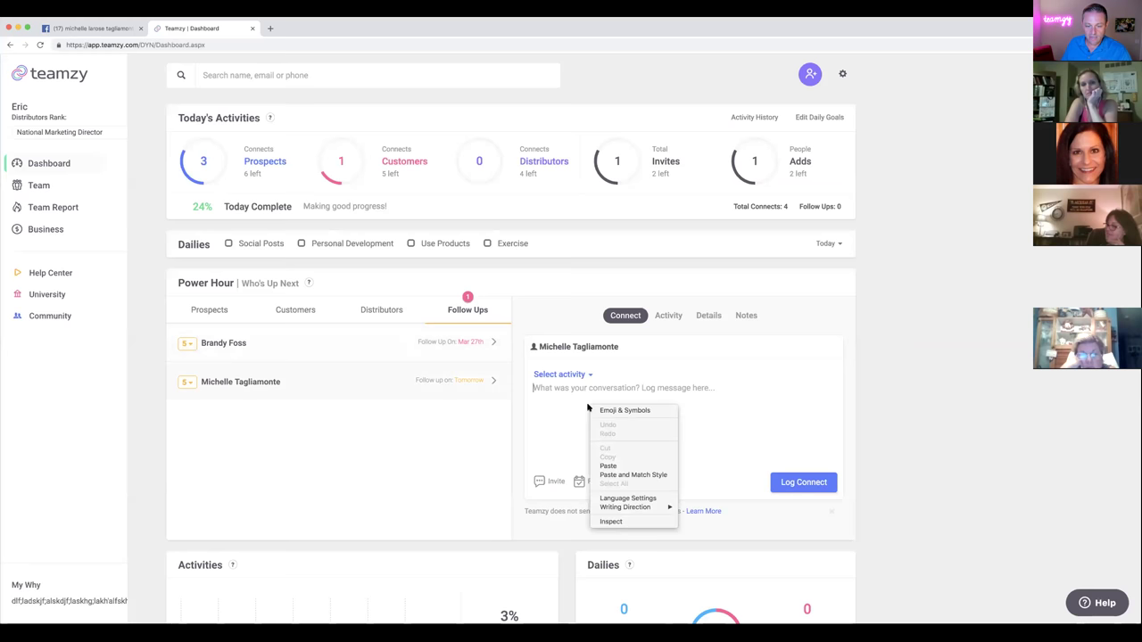
{"action": "left_click", "coordinate": [614, 467]}
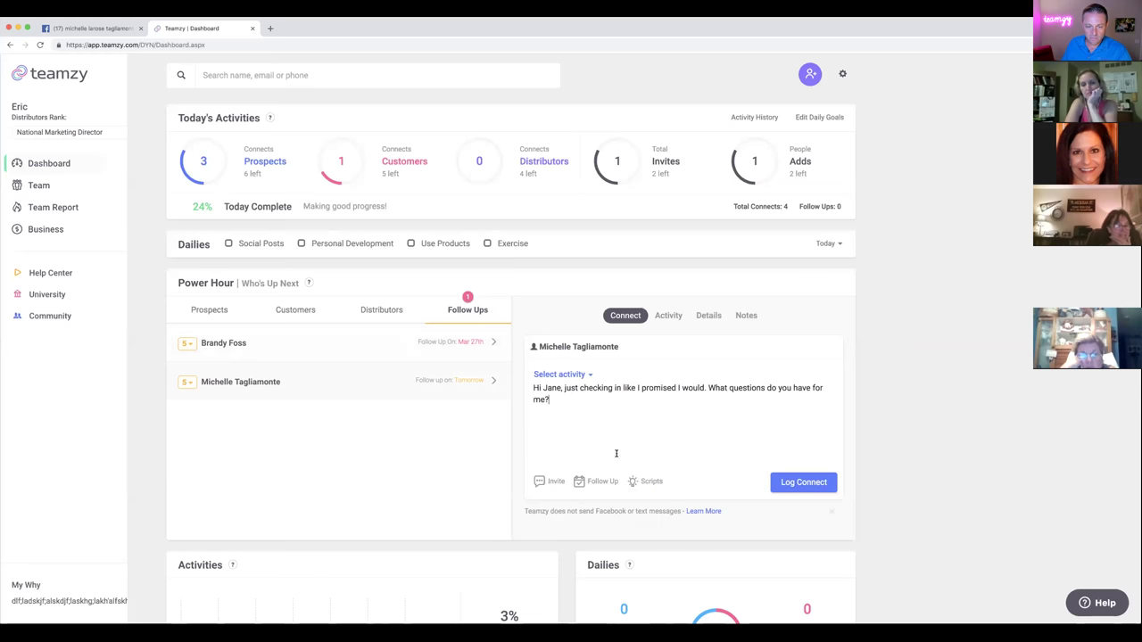
{"action": "left_click", "coordinate": [559, 387]}
{"action": "key", "text": "BackSpace"}
{"action": "key", "text": "BackSpace"}
{"action": "key", "text": "BackSpace"}
{"action": "key", "text": "BackSpace"}
{"action": "type", "text": "Michelle"}
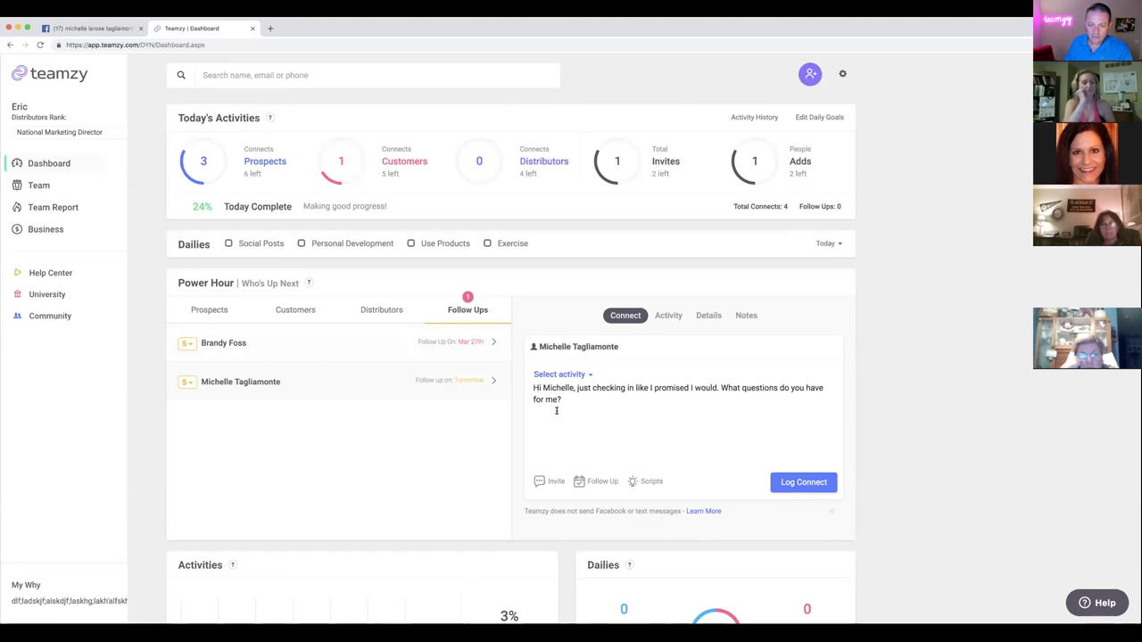
- Copy the personalized follow-up message, switch to Facebook, and send it to the same prospect as a new message
{"action": "left_click_drag", "start_coordinate": [530, 387], "coordinate": [561, 401]}
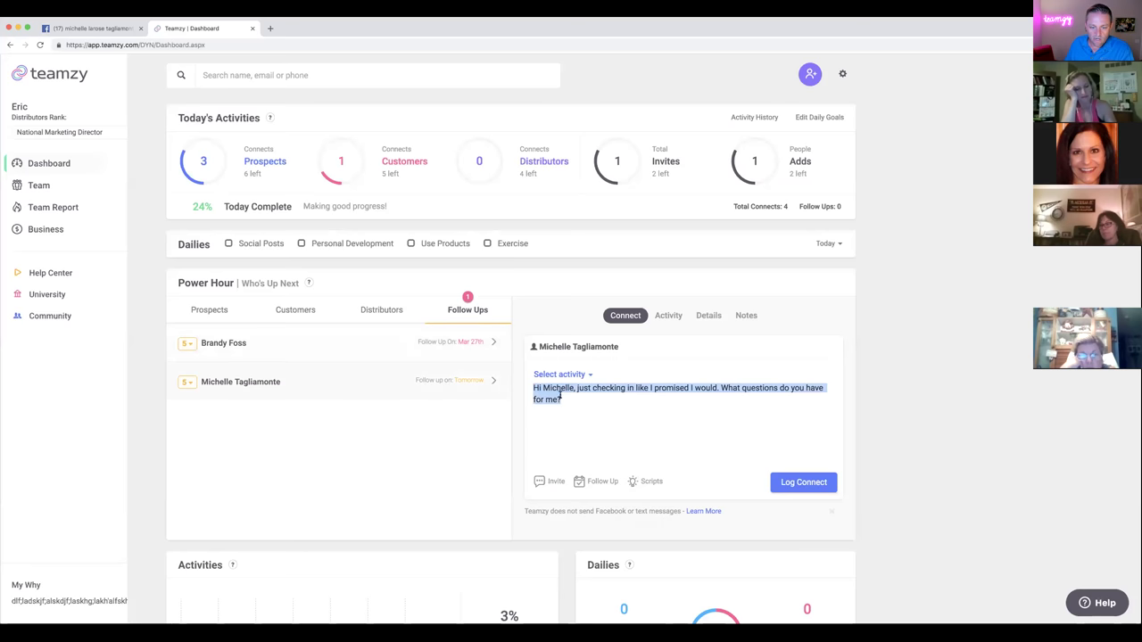
{"action": "right_click", "coordinate": [558, 397]}
{"action": "left_click", "coordinate": [576, 460]}
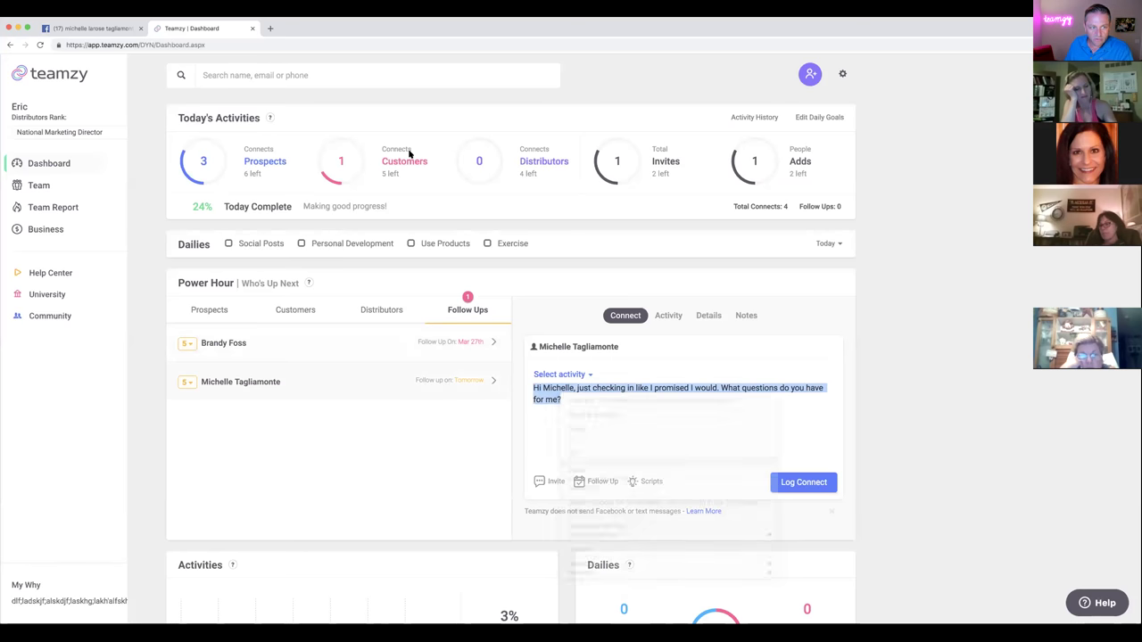
{"action": "left_click", "coordinate": [98, 27]}
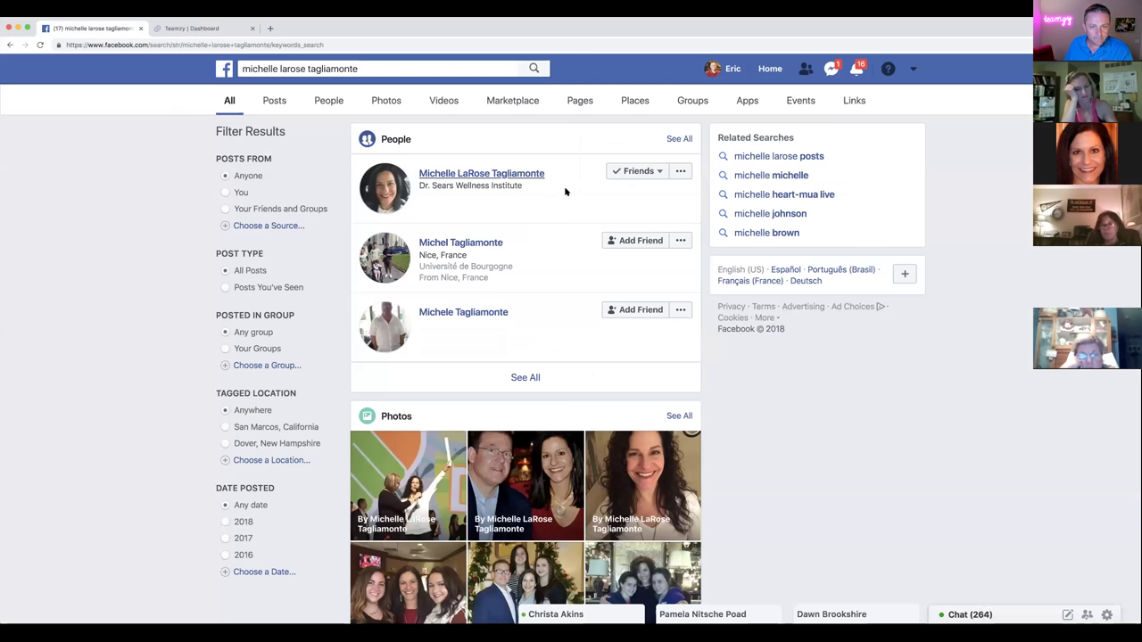
{"action": "left_click", "coordinate": [681, 172]}
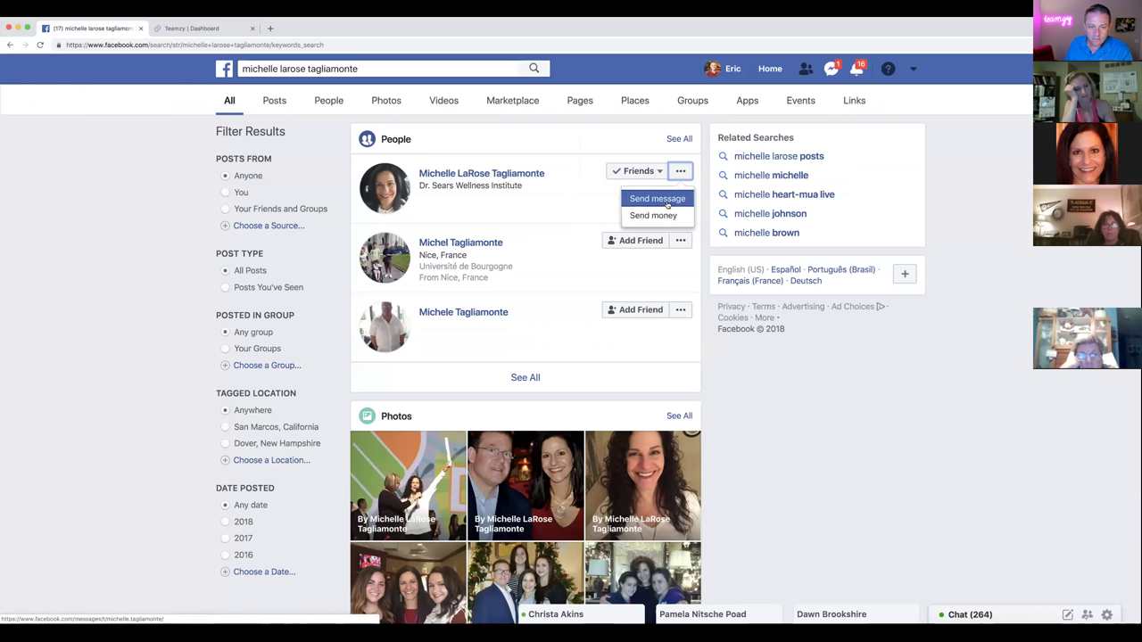
{"action": "left_click", "coordinate": [666, 199]}
{"action": "right_click", "coordinate": [483, 256]}
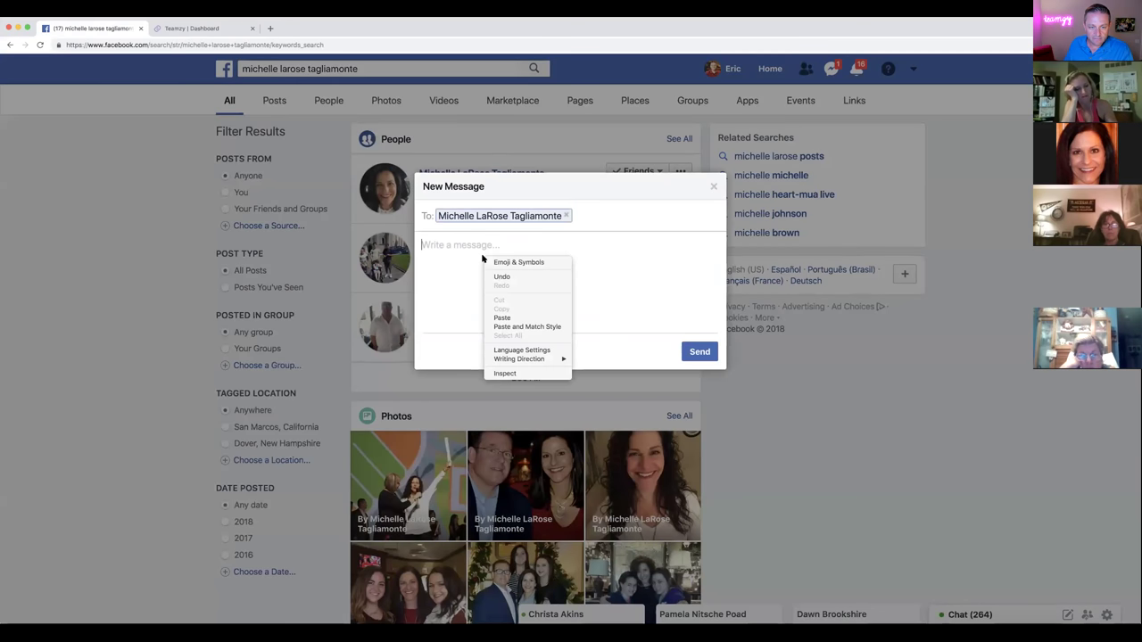
{"action": "left_click", "coordinate": [505, 316]}
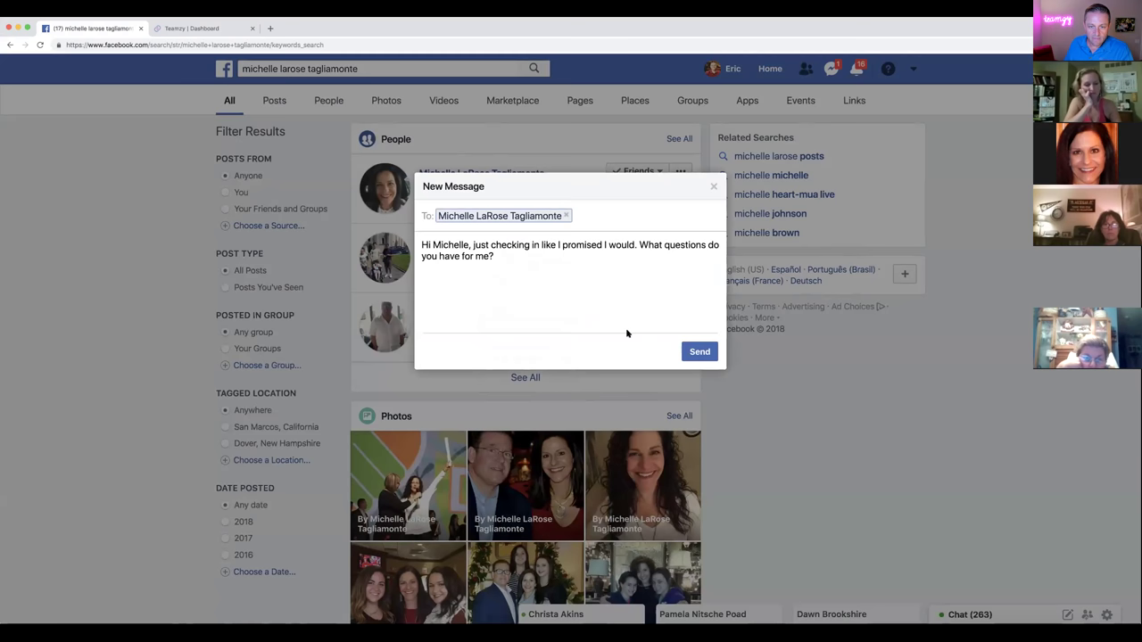
{"action": "left_click", "coordinate": [699, 353]}
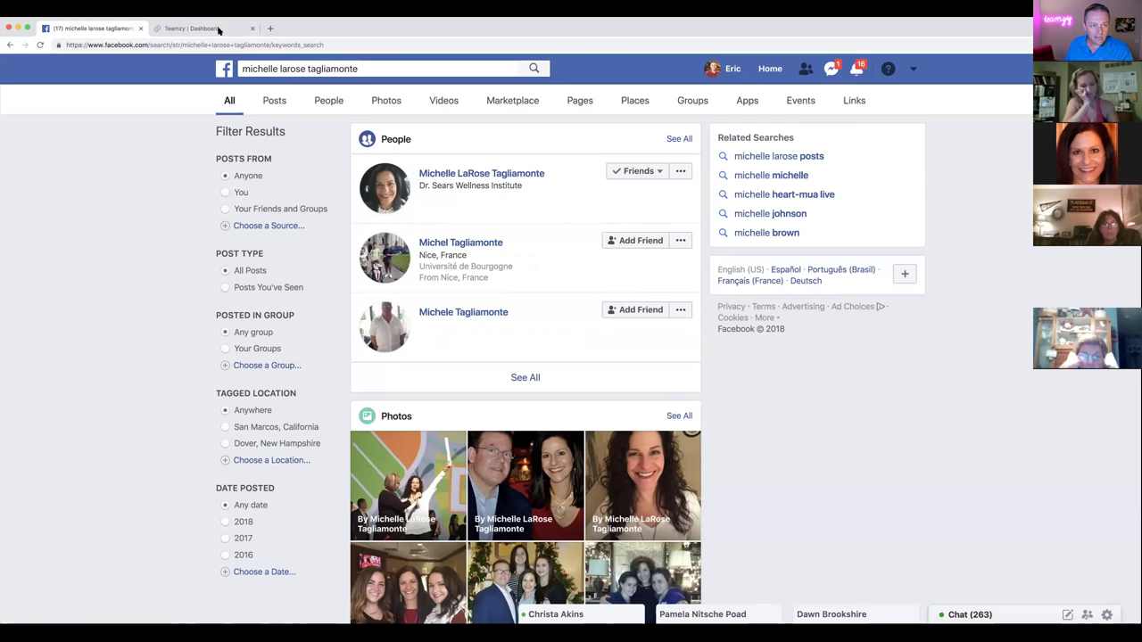
- Back in Teamzy, set the activity to Facebook Message with a follow-up in 2 days, and log the connect
{"action": "left_click", "coordinate": [191, 28]}
{"action": "left_click", "coordinate": [629, 420]}
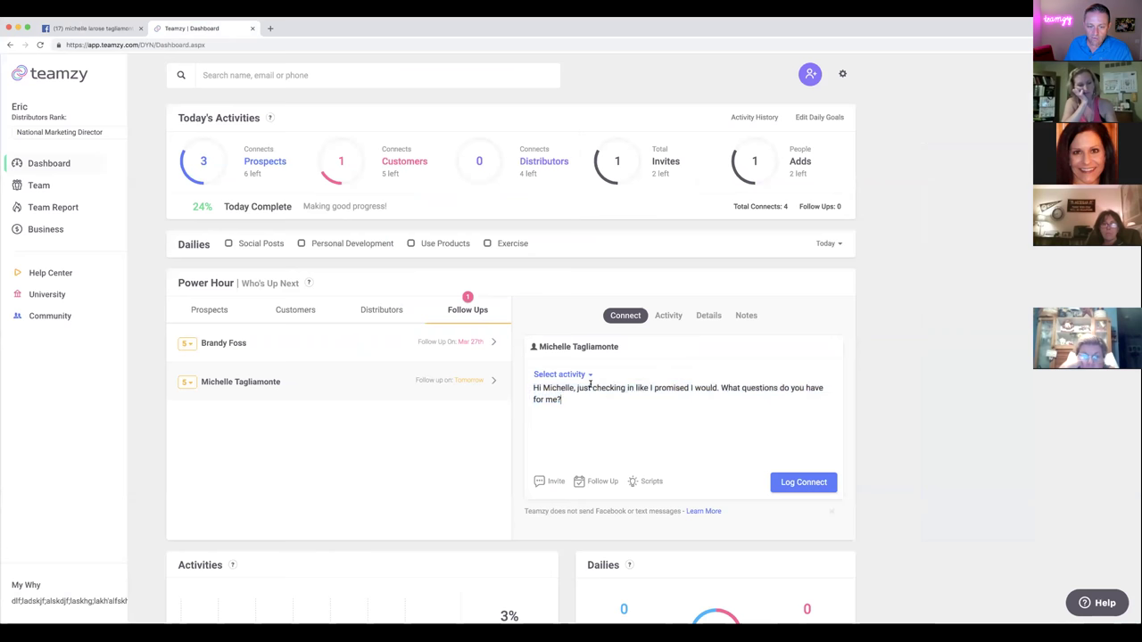
{"action": "left_click", "coordinate": [584, 375]}
{"action": "left_click", "coordinate": [586, 405]}
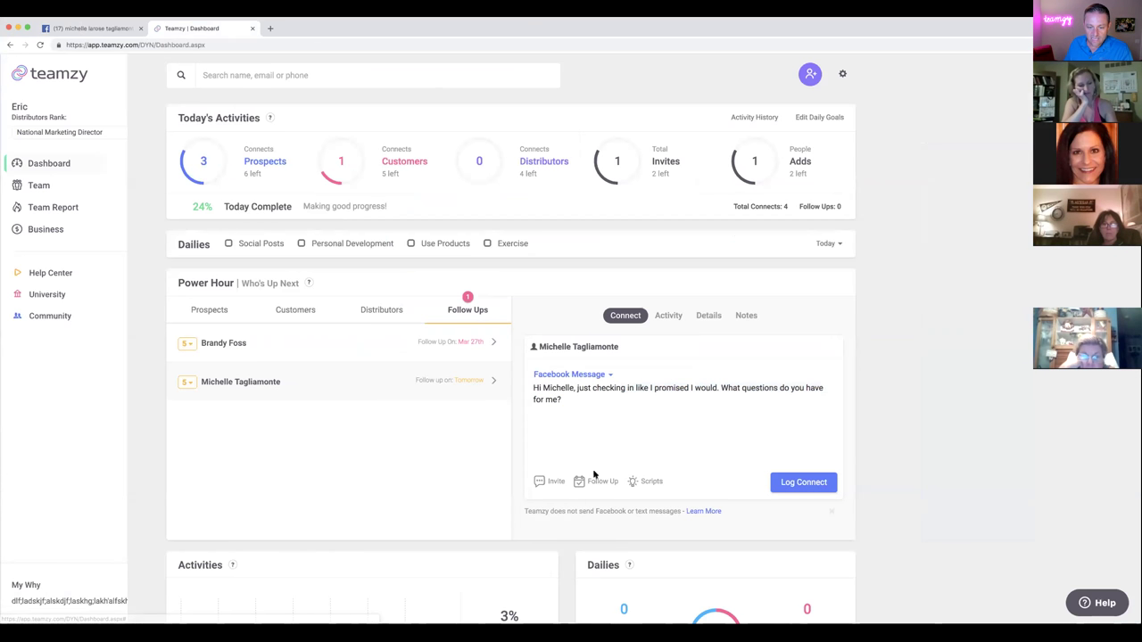
{"action": "left_click", "coordinate": [591, 483]}
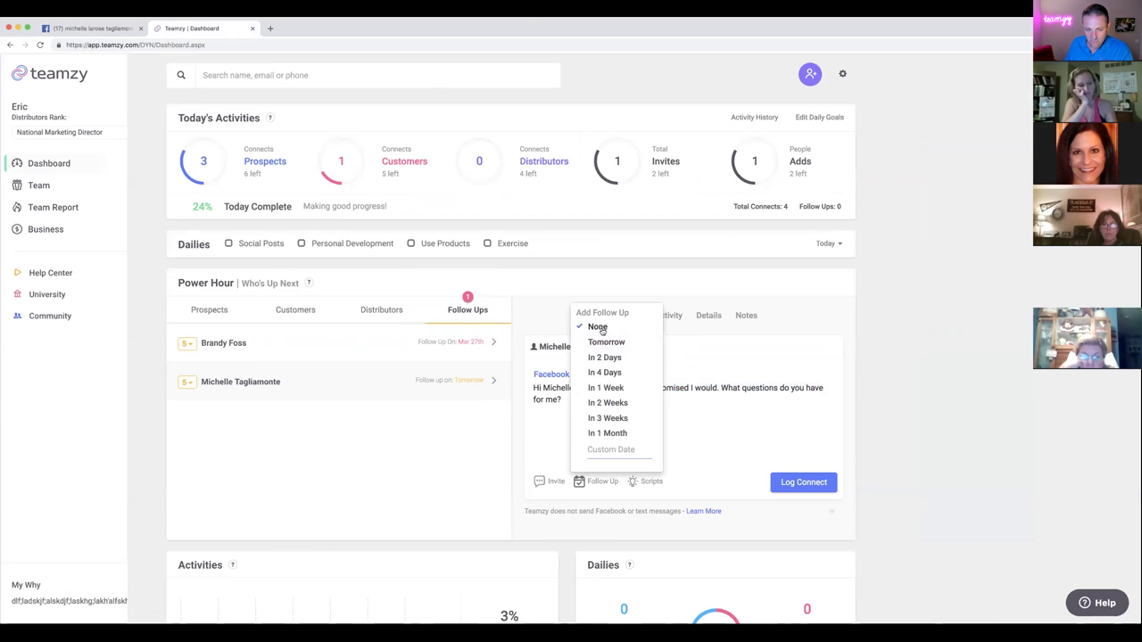
{"action": "left_click", "coordinate": [604, 358]}
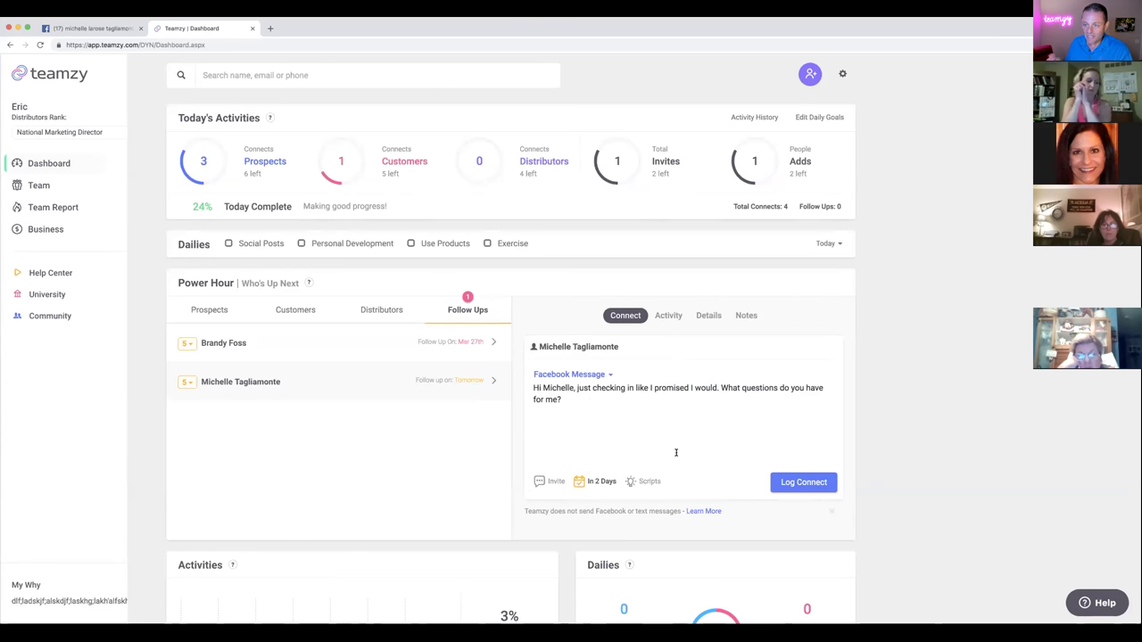
{"action": "left_click", "coordinate": [804, 482]}
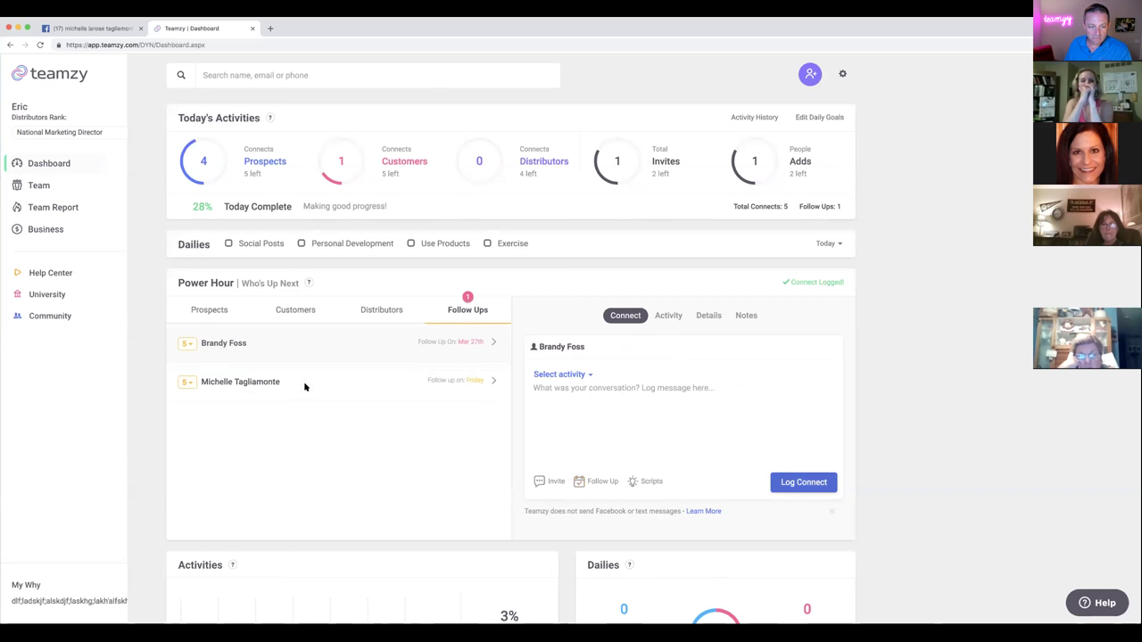